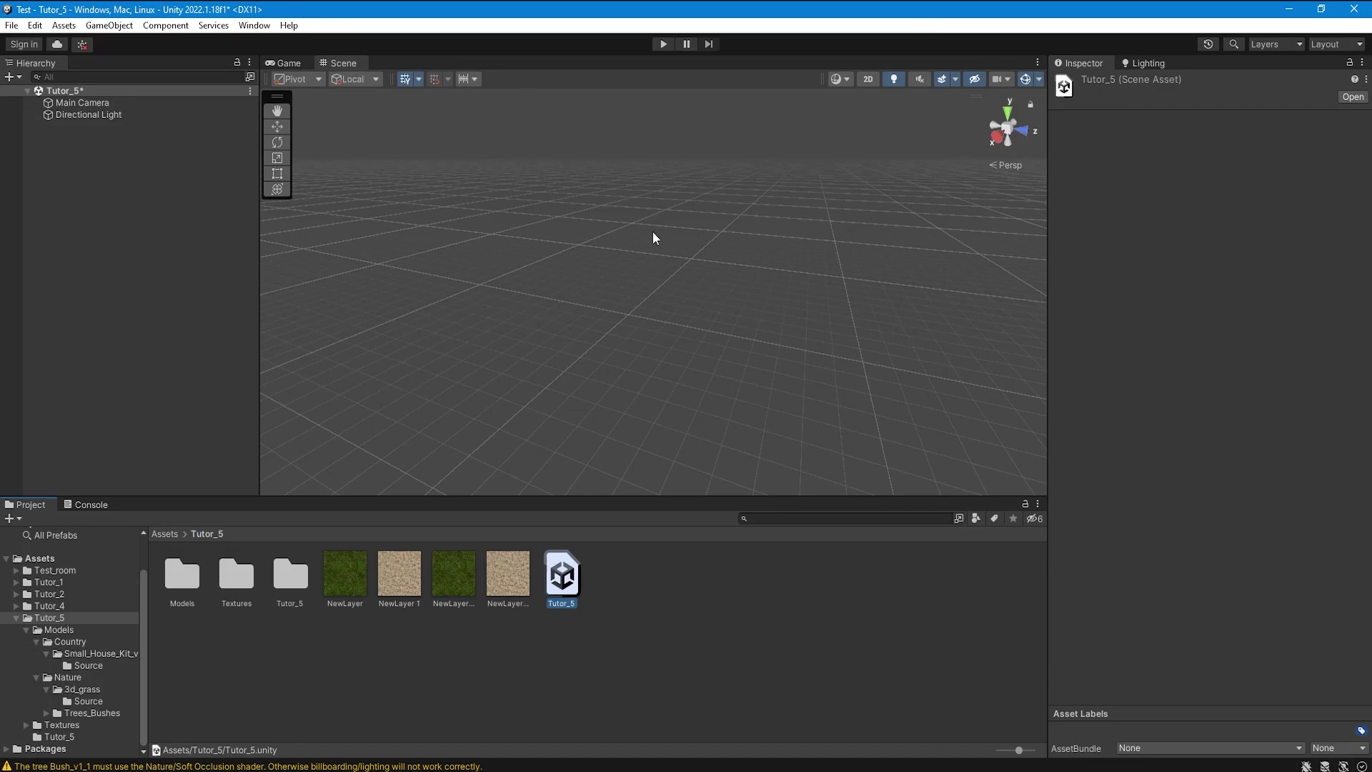
# Step: Add a Terrain object to the Tutor_5 scene
pyautogui.moveTo(654, 232); pyautogui.dragTo(652, 215, button='right')
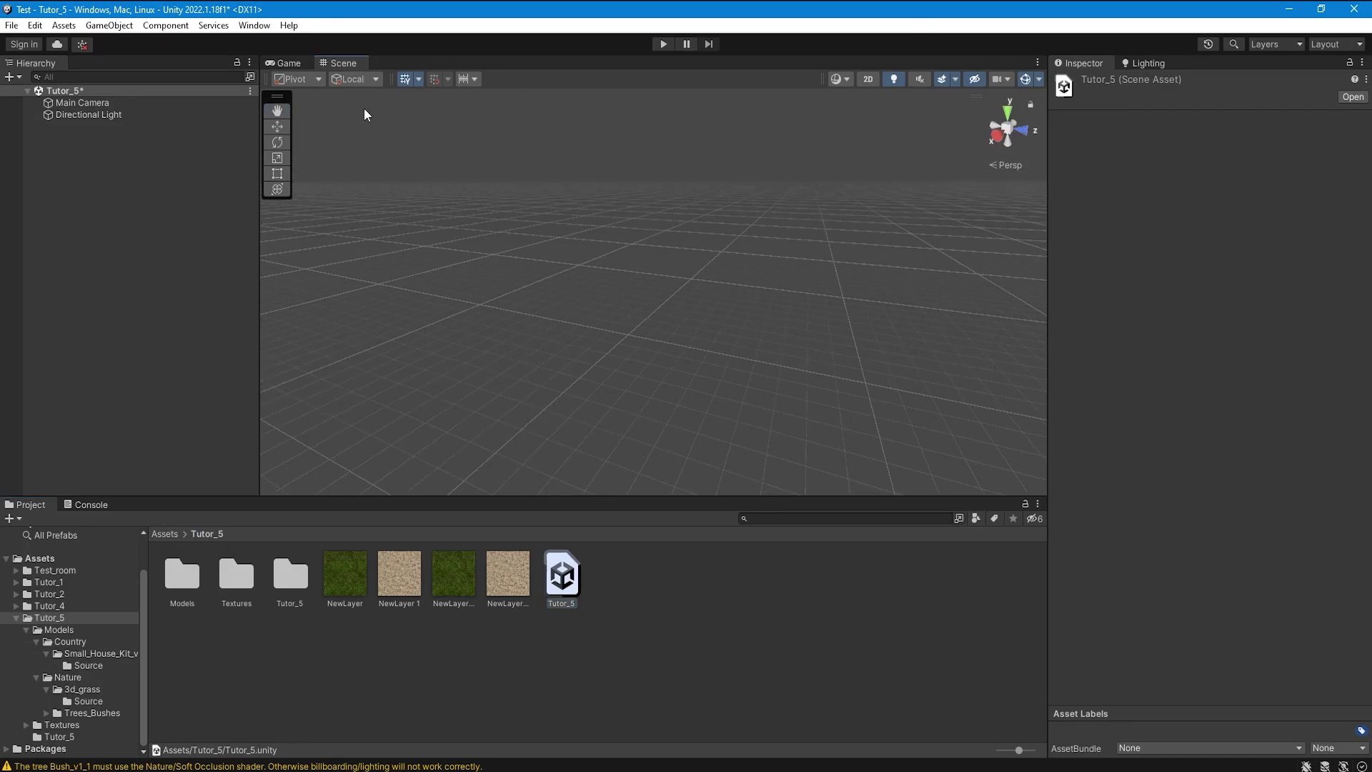
pyautogui.click(114, 28)
pyautogui.moveTo(123, 96)
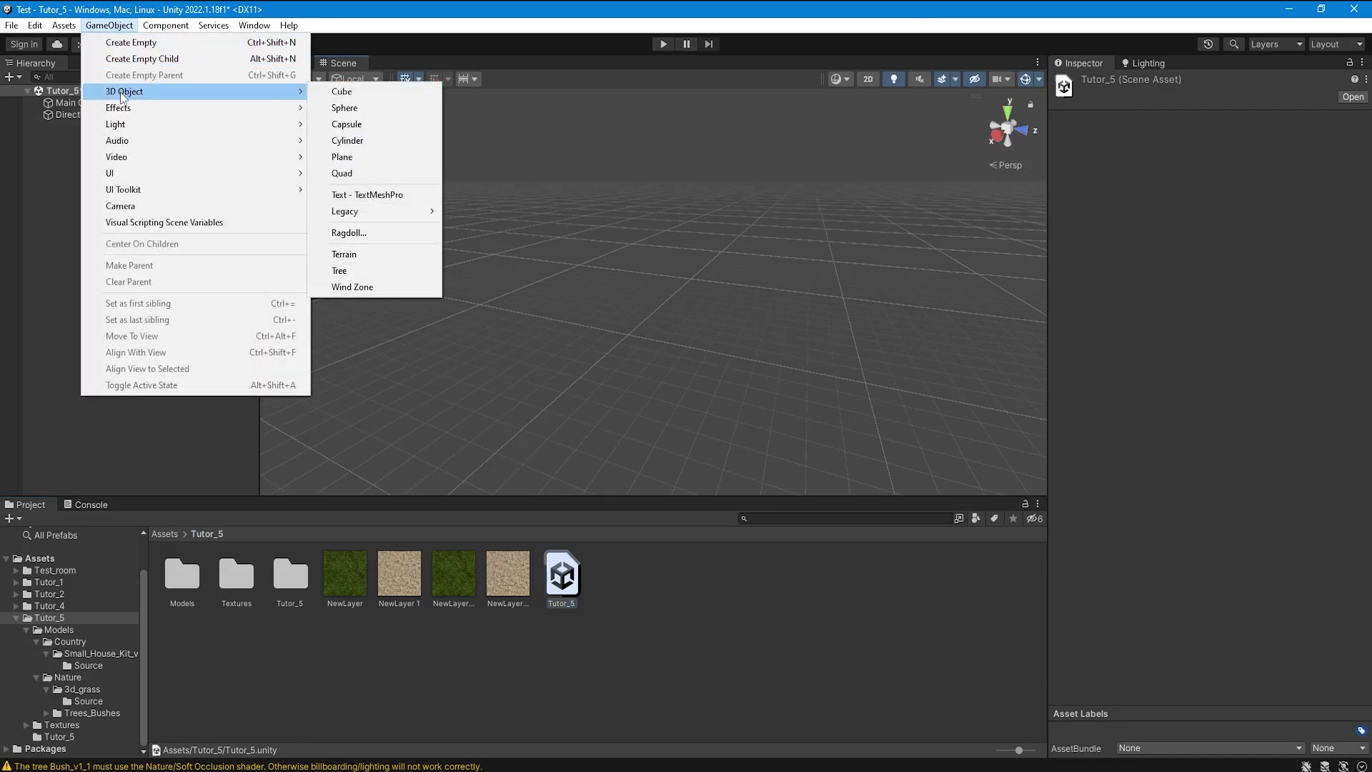
pyautogui.click(370, 256)
pyautogui.moveTo(708, 251); pyautogui.dragTo(747, 256, button='right')
# Step: Switch the scene view's shading mode to Wireframe and back to Shaded Wireframe
pyautogui.click(847, 80)
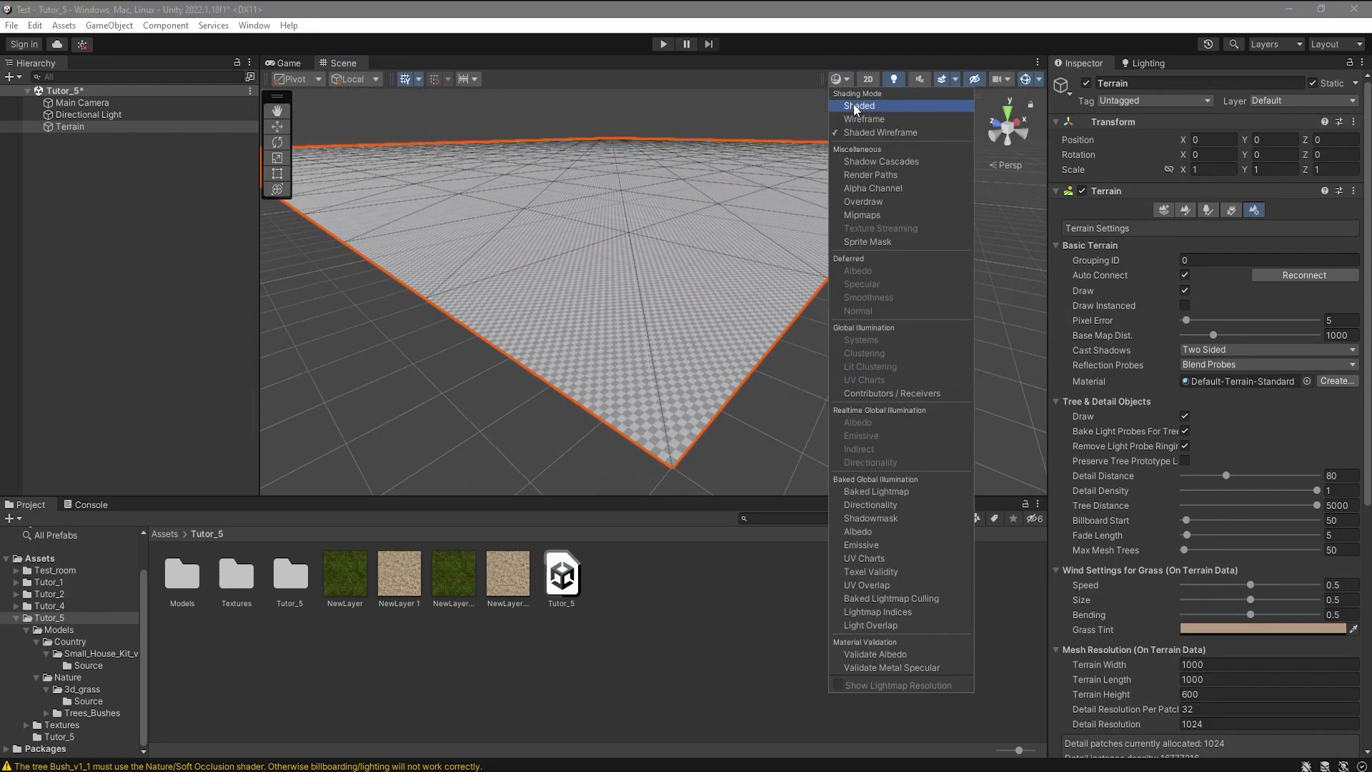
pyautogui.click(858, 122)
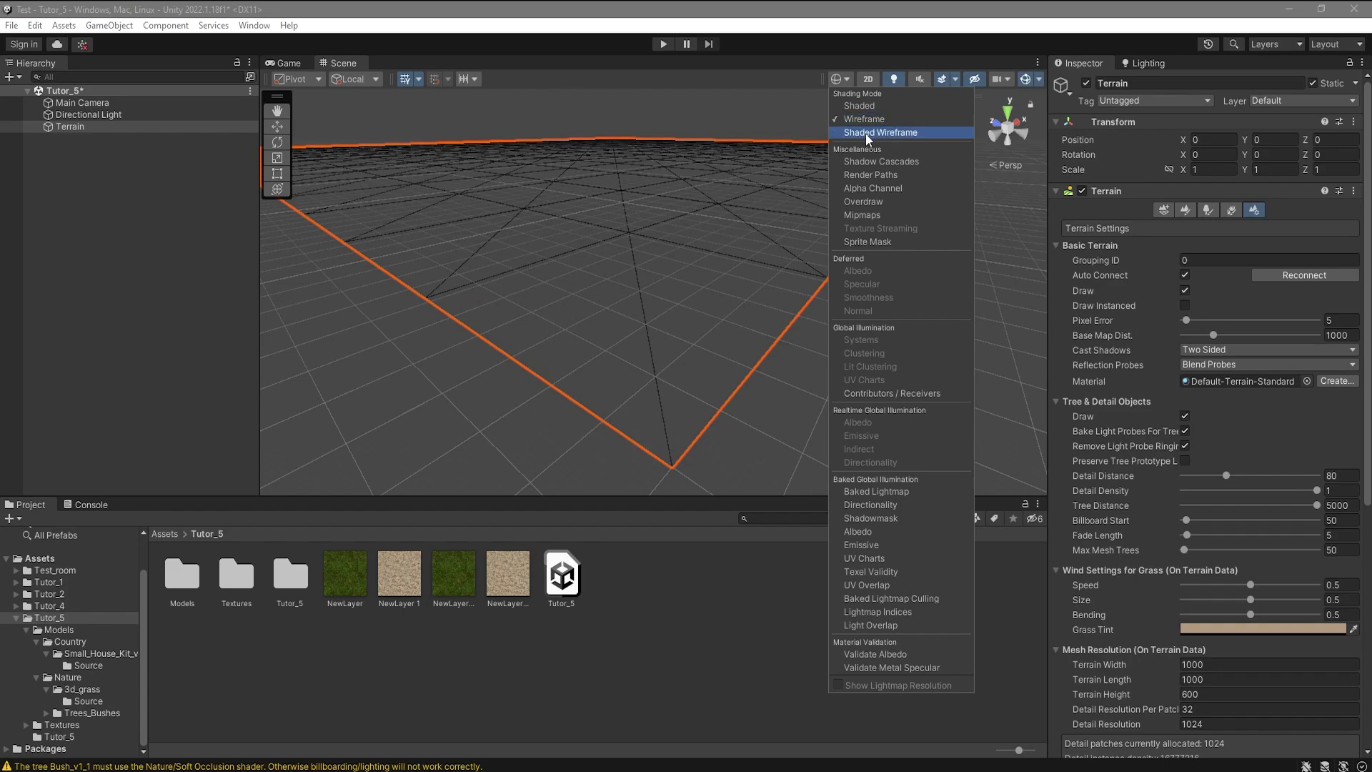
pyautogui.click(865, 133)
# Step: Set the terrain's width and length to 200 each in its mesh resolution settings
pyautogui.moveTo(641, 210); pyautogui.dragTo(623, 235, button='right')
pyautogui.scroll(-3, 1183, 475)
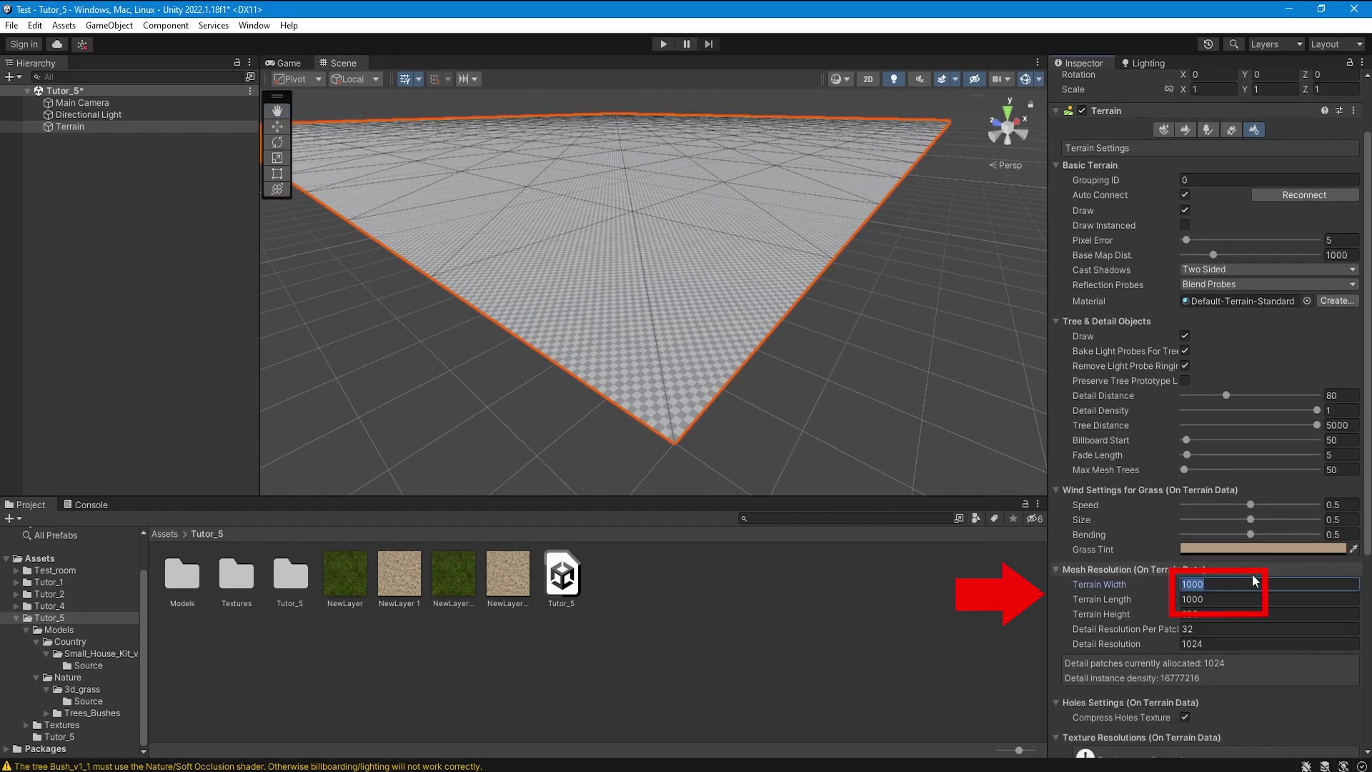
pyautogui.click(1218, 599)
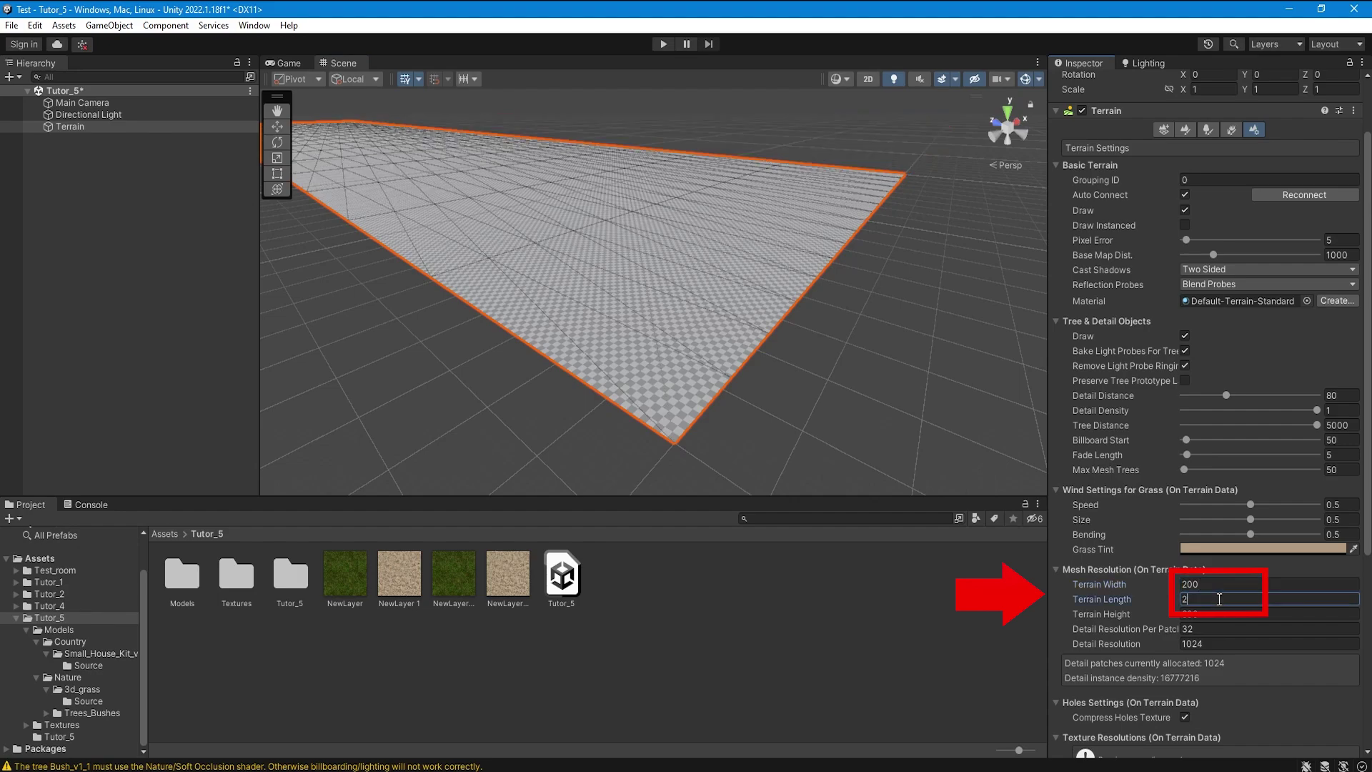
pyautogui.write('200')
pyautogui.press('Return')
# Step: Raise the first rough bumps on the terrain with Raise or Lower Terrain at brush size 28
pyautogui.scroll(8, 720, 312)
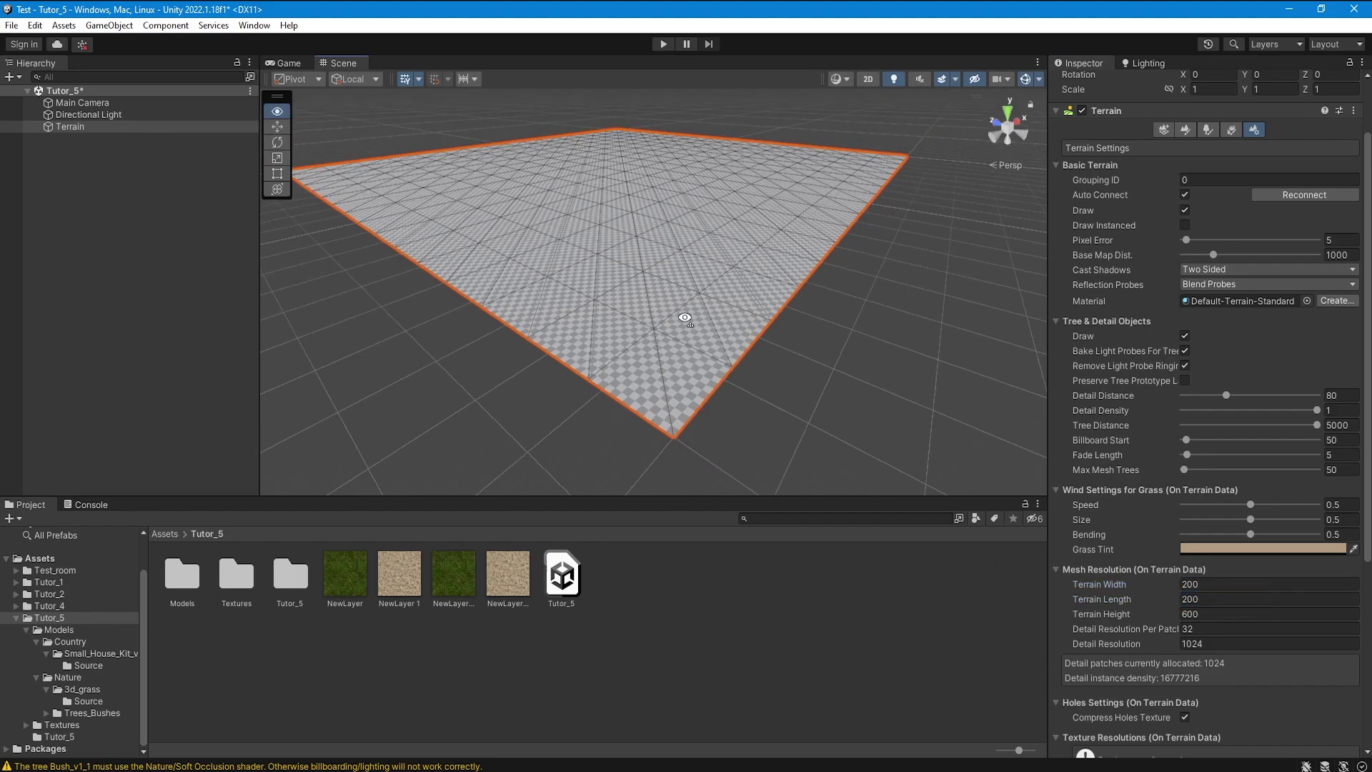
pyautogui.click(1186, 129)
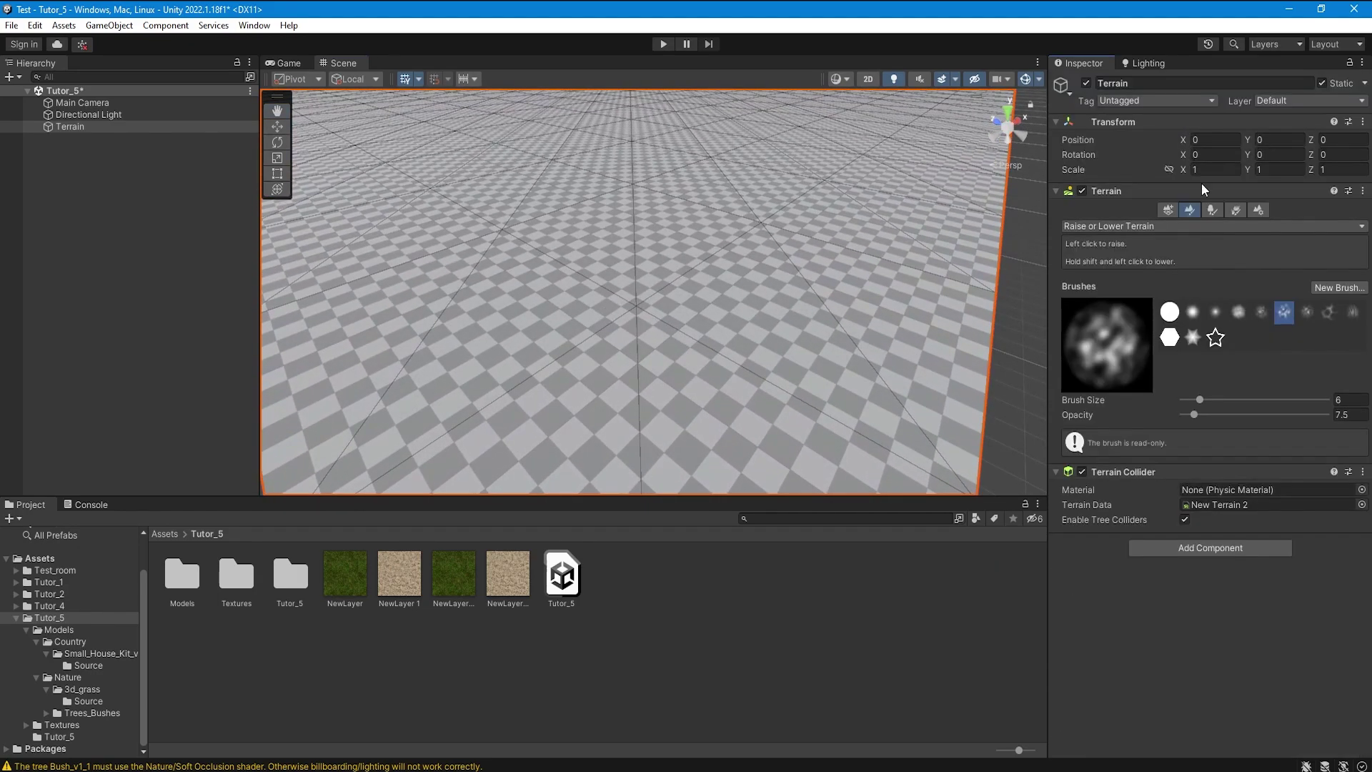
pyautogui.click(1208, 226)
pyautogui.click(1100, 238)
pyautogui.click(645, 233)
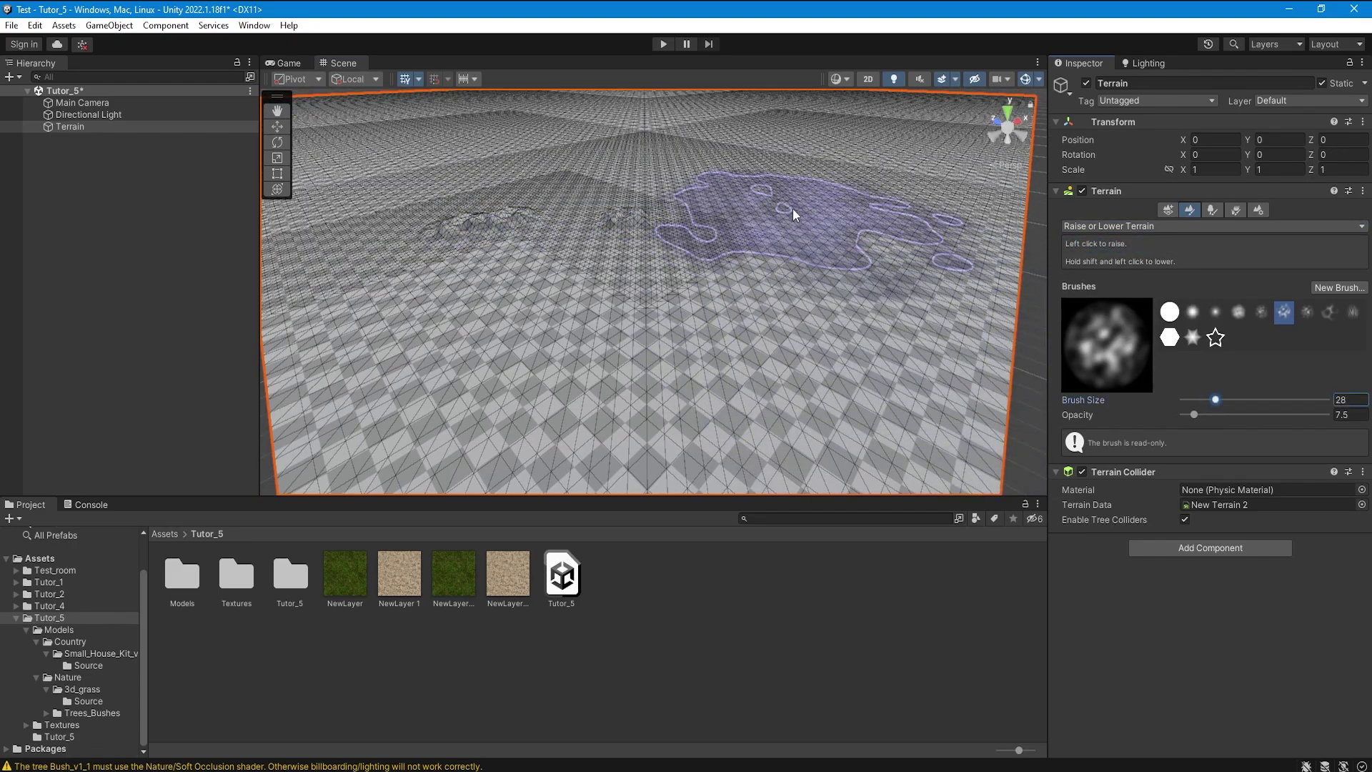
pyautogui.moveTo(795, 200)
pyautogui.mouseDown()
pyautogui.moveTo(453, 187)
pyautogui.moveTo(683, 234)
pyautogui.moveTo(874, 182)
pyautogui.mouseUp()
# Step: Sculpt more irregular hills along the terrain's edge and across its surface with the same raising brush
pyautogui.keyDown('alt'); pyautogui.moveTo(618, 247); pyautogui.dragTo(739, 261); pyautogui.keyUp('alt')
pyautogui.scroll(-4, 715, 261)
pyautogui.moveTo(494, 247)
pyautogui.mouseDown()
pyautogui.moveTo(775, 281)
pyautogui.moveTo(831, 197)
pyautogui.moveTo(524, 246)
pyautogui.mouseUp()
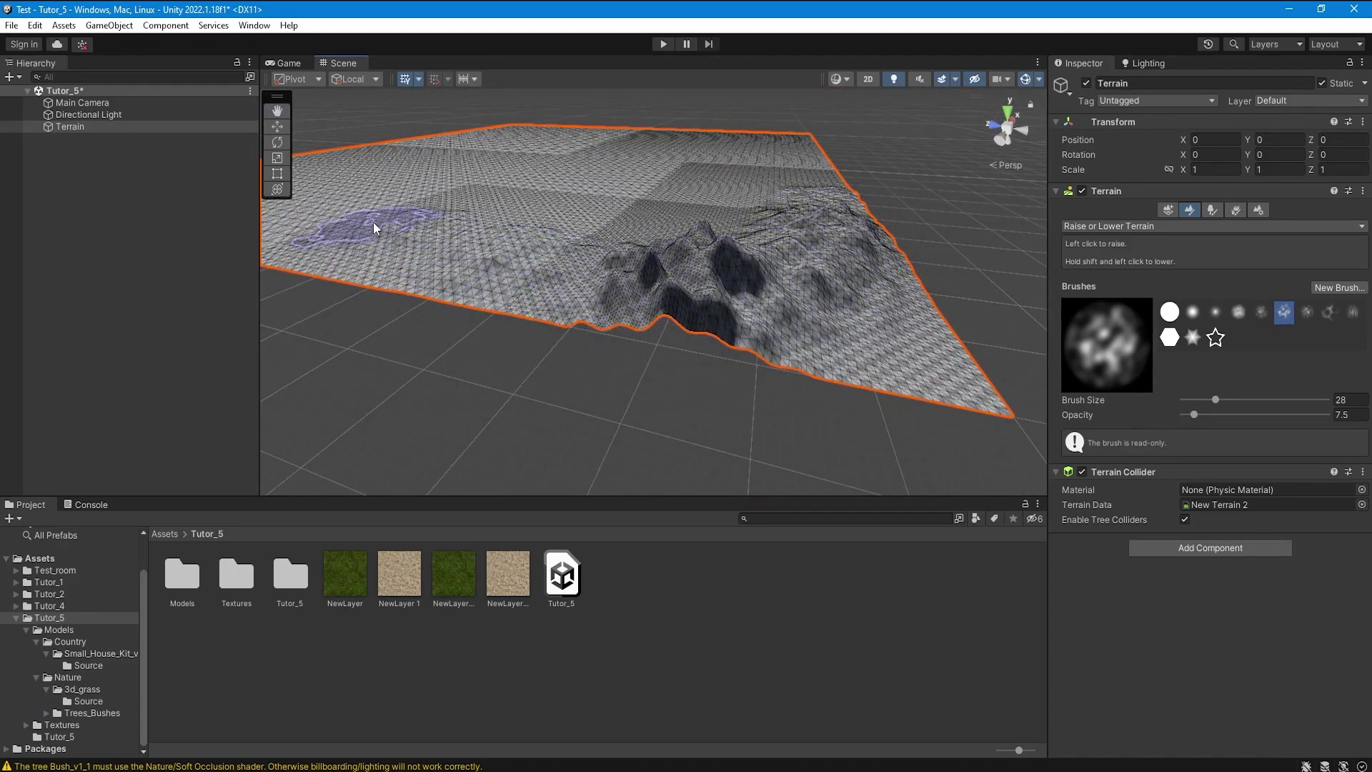
pyautogui.moveTo(367, 223)
pyautogui.mouseDown()
pyautogui.moveTo(724, 272)
pyautogui.moveTo(861, 234)
pyautogui.mouseUp()
pyautogui.keyDown('alt'); pyautogui.moveTo(873, 236); pyautogui.dragTo(649, 259); pyautogui.keyUp('alt')
pyautogui.moveTo(729, 239)
pyautogui.mouseDown(button='right')
pyautogui.moveTo(603, 245)
pyautogui.moveTo(565, 268)
pyautogui.mouseUp(button='right')
pyautogui.moveTo(679, 275); pyautogui.dragTo(648, 262, button='right')
pyautogui.moveTo(648, 256)
pyautogui.keyDown('alt'); pyautogui.mouseDown()
pyautogui.moveTo(616, 217)
pyautogui.moveTo(791, 285)
pyautogui.moveTo(522, 271)
pyautogui.moveTo(592, 265)
pyautogui.moveTo(538, 236)
pyautogui.moveTo(672, 288)
pyautogui.moveTo(646, 288)
pyautogui.moveTo(714, 292)
pyautogui.moveTo(751, 266)
pyautogui.moveTo(734, 247)
pyautogui.mouseUp(); pyautogui.keyUp('alt')
pyautogui.scroll(-1, 734, 248)
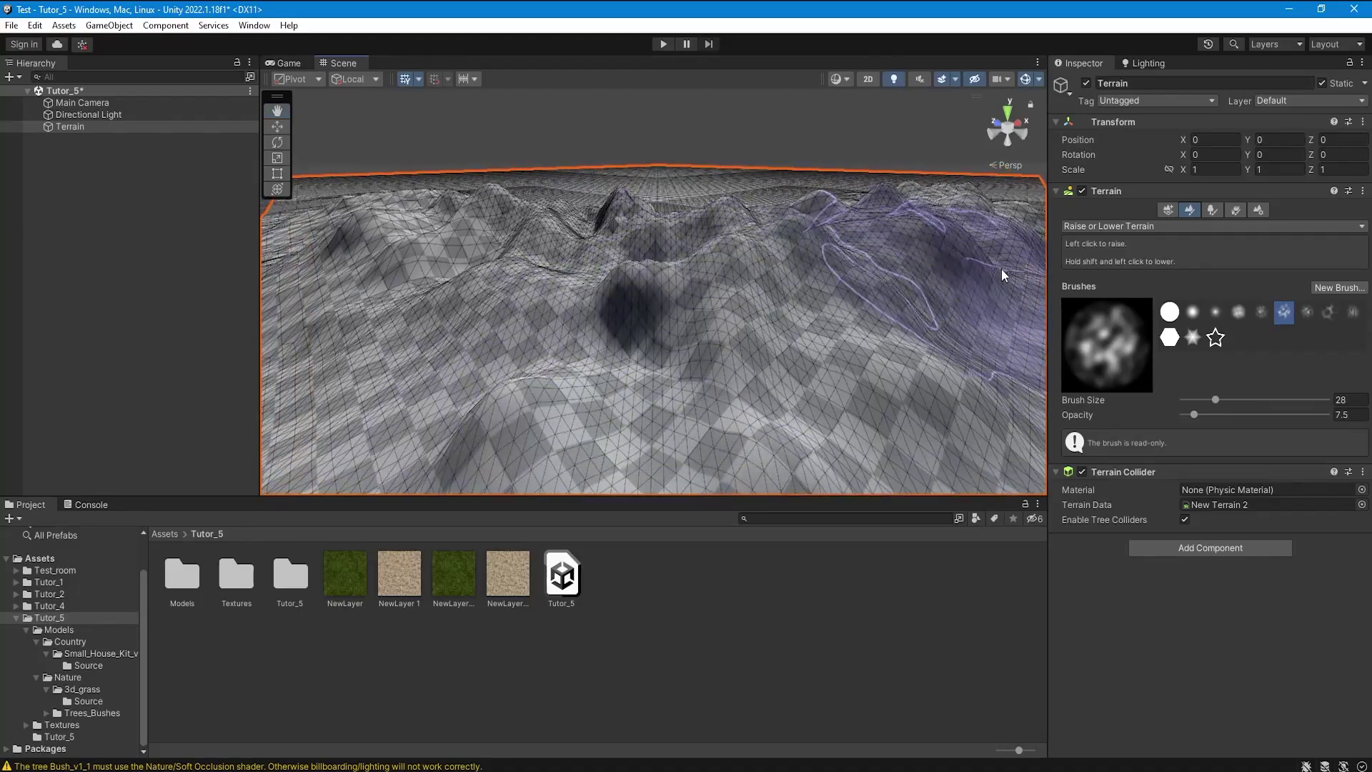
# Step: Switch the terrain brush to Paint Texture and create a terrain layer from the Grass_v2 texture
pyautogui.click(1184, 228)
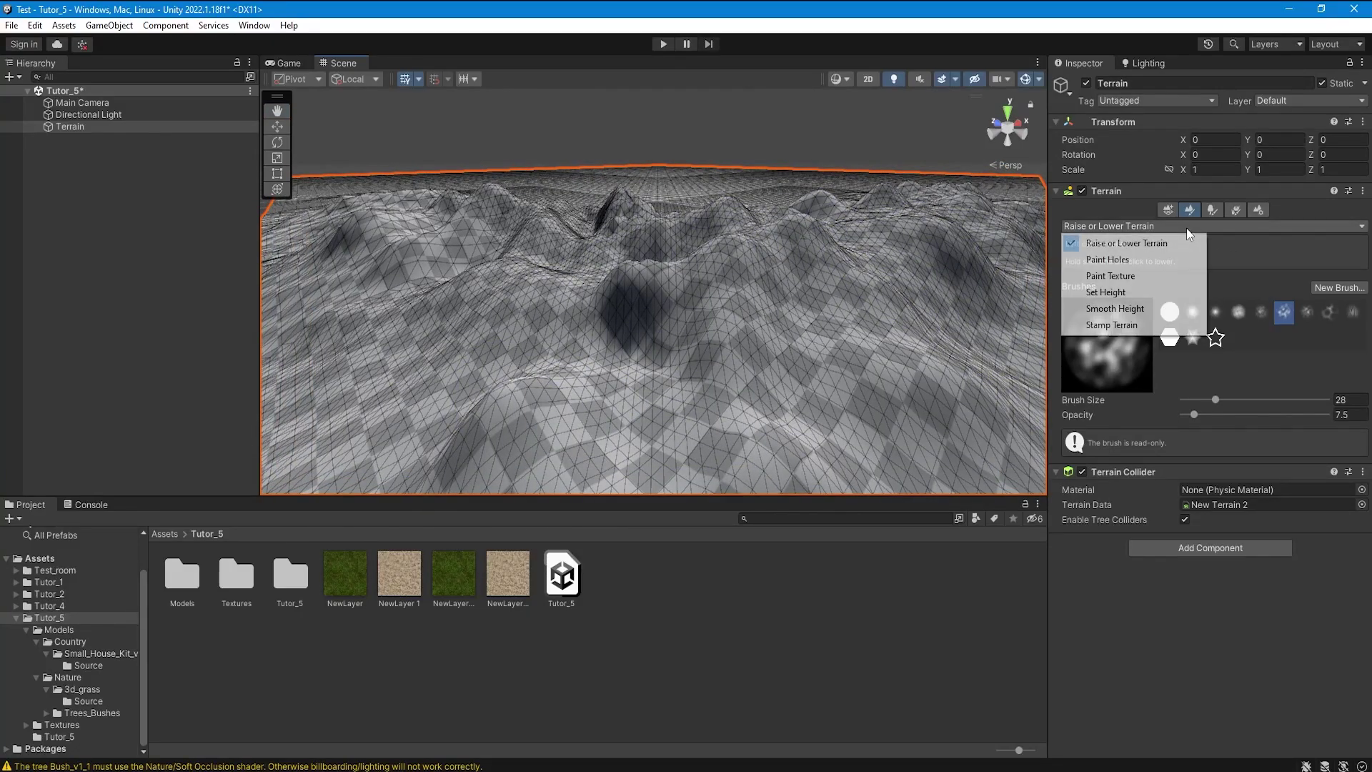
pyautogui.click(1137, 277)
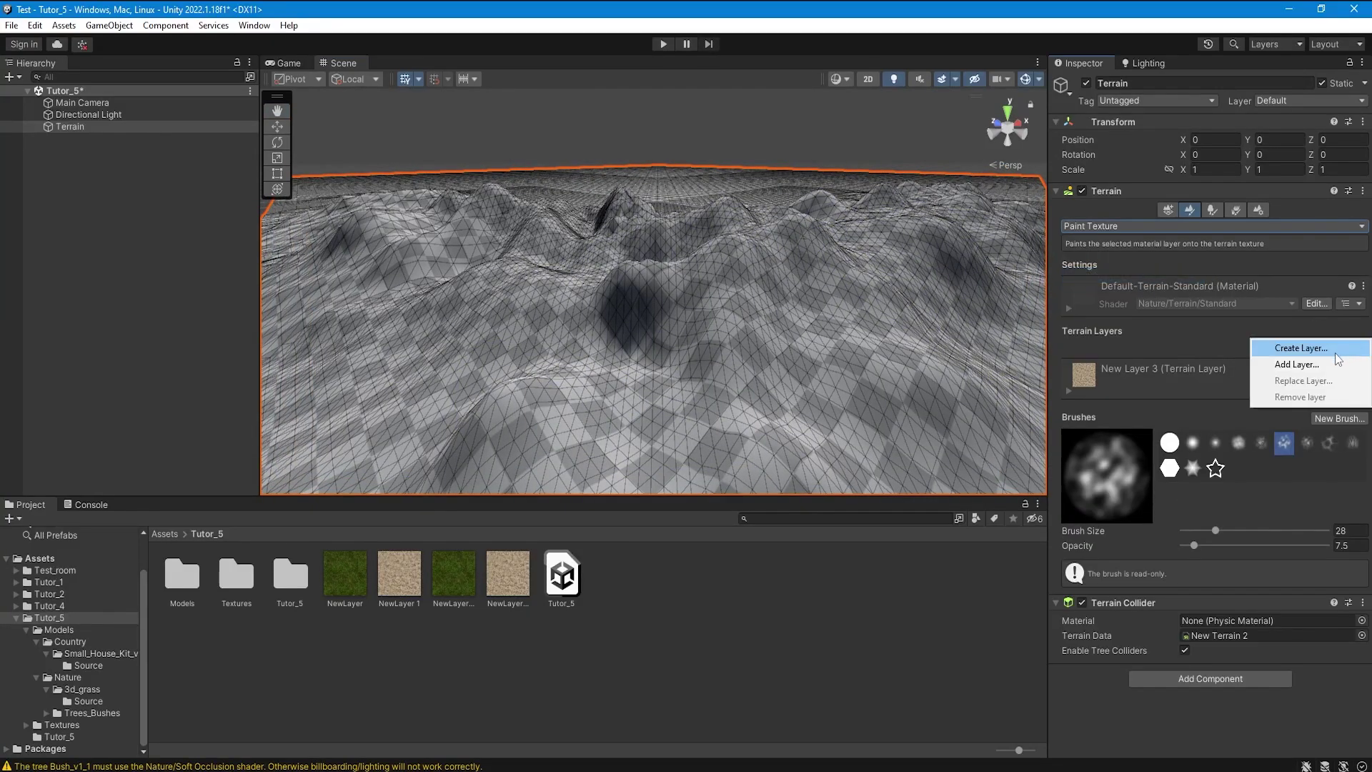
pyautogui.click(1331, 354)
pyautogui.write('grass')
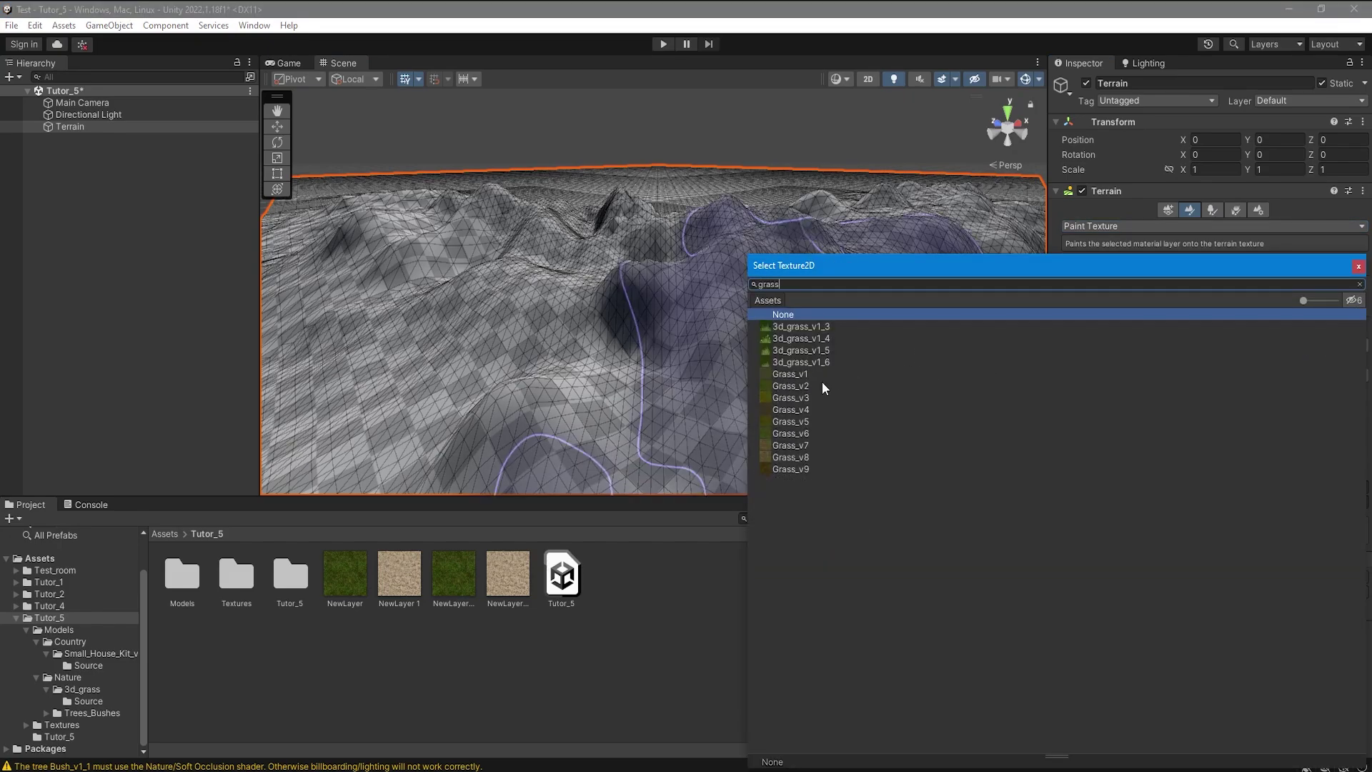
pyautogui.doubleClick(791, 386)
pyautogui.moveTo(735, 312)
pyautogui.keyDown('alt'); pyautogui.mouseDown()
pyautogui.moveTo(698, 251)
pyautogui.moveTo(791, 307)
pyautogui.moveTo(775, 282)
pyautogui.mouseUp(); pyautogui.keyUp('alt')
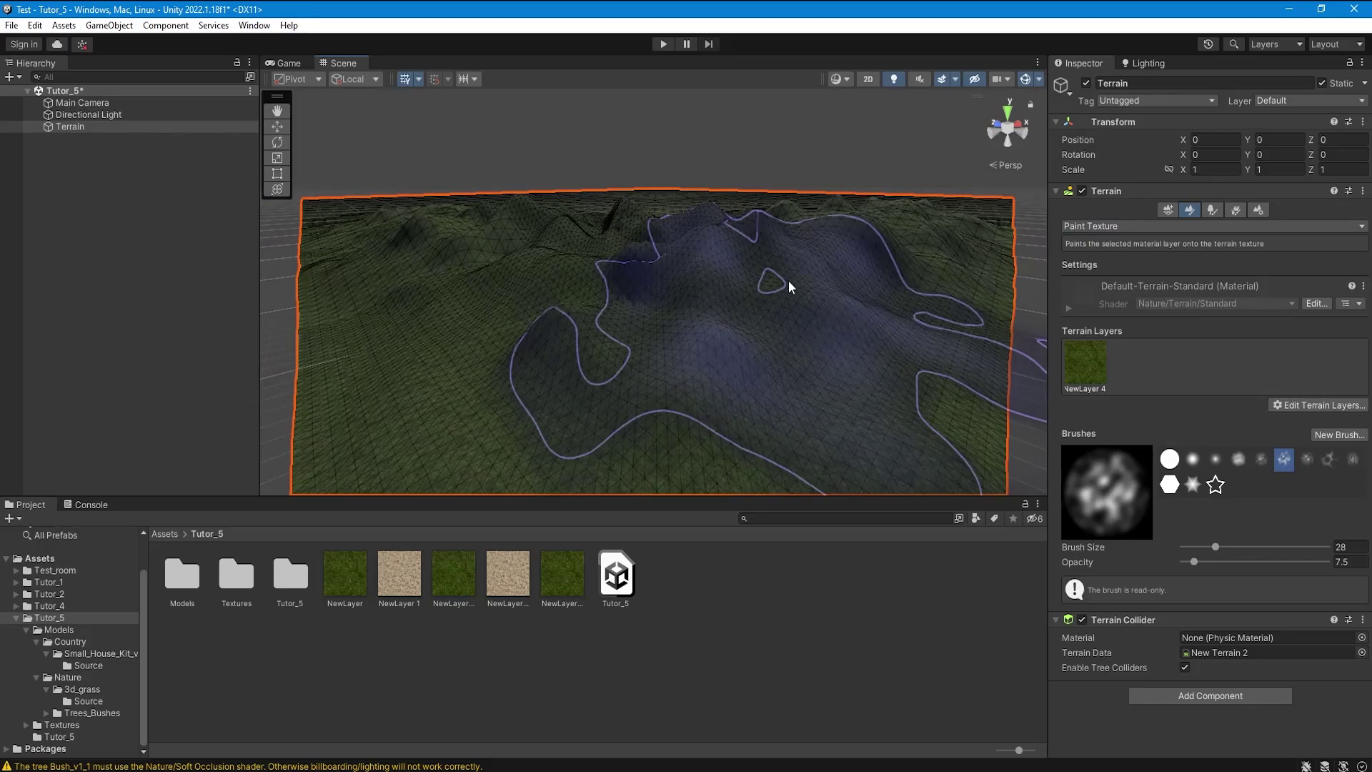
# Step: Create a second terrain layer from a texture found by searching for "desert"
pyautogui.click(1312, 413)
pyautogui.write('desert')
pyautogui.doubleClick(813, 328)
# Step: Paint a patch of the sandy desert layer onto the grass-covered terrain
pyautogui.moveTo(673, 263)
pyautogui.mouseDown(button='right')
pyautogui.moveTo(627, 182)
pyautogui.moveTo(662, 325)
pyautogui.moveTo(704, 320)
pyautogui.mouseUp(button='right')
pyautogui.click(1128, 364)
pyautogui.moveTo(606, 267); pyautogui.dragTo(749, 296, button='right')
pyautogui.moveTo(751, 297)
pyautogui.mouseDown()
pyautogui.moveTo(580, 299)
pyautogui.moveTo(735, 238)
pyautogui.moveTo(757, 257)
pyautogui.moveTo(747, 333)
pyautogui.moveTo(624, 451)
pyautogui.mouseUp()
pyautogui.scroll(-1, 757, 259)
pyautogui.moveTo(838, 269)
pyautogui.mouseDown(button='right')
pyautogui.moveTo(821, 239)
pyautogui.moveTo(787, 272)
pyautogui.moveTo(821, 258)
pyautogui.mouseUp(button='right')
# Step: Set the terrain's Heightmap Resolution to 65 x 65 in the terrain settings
pyautogui.click(1258, 210)
pyautogui.keyDown('alt'); pyautogui.moveTo(822, 258); pyautogui.dragTo(830, 266); pyautogui.keyUp('alt')
pyautogui.scroll(-10, 1218, 443)
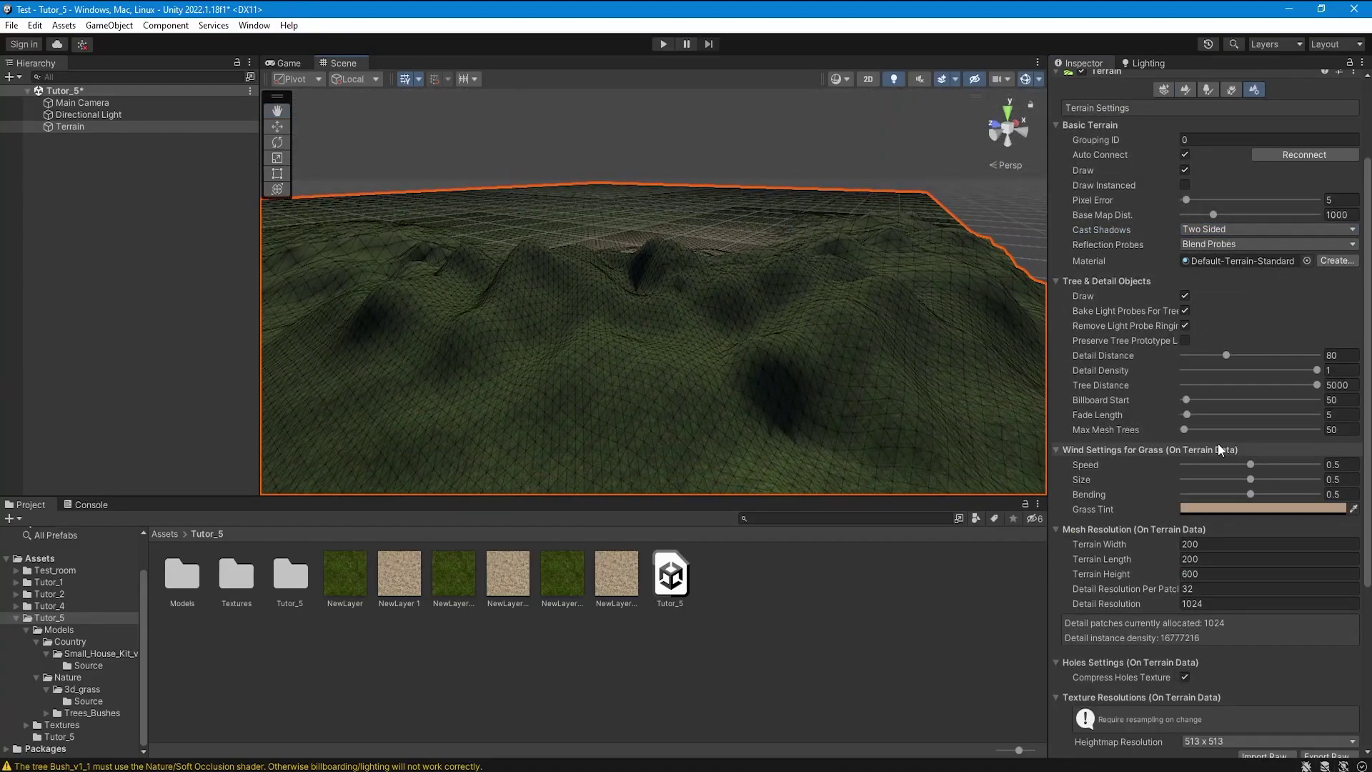
pyautogui.click(1241, 500)
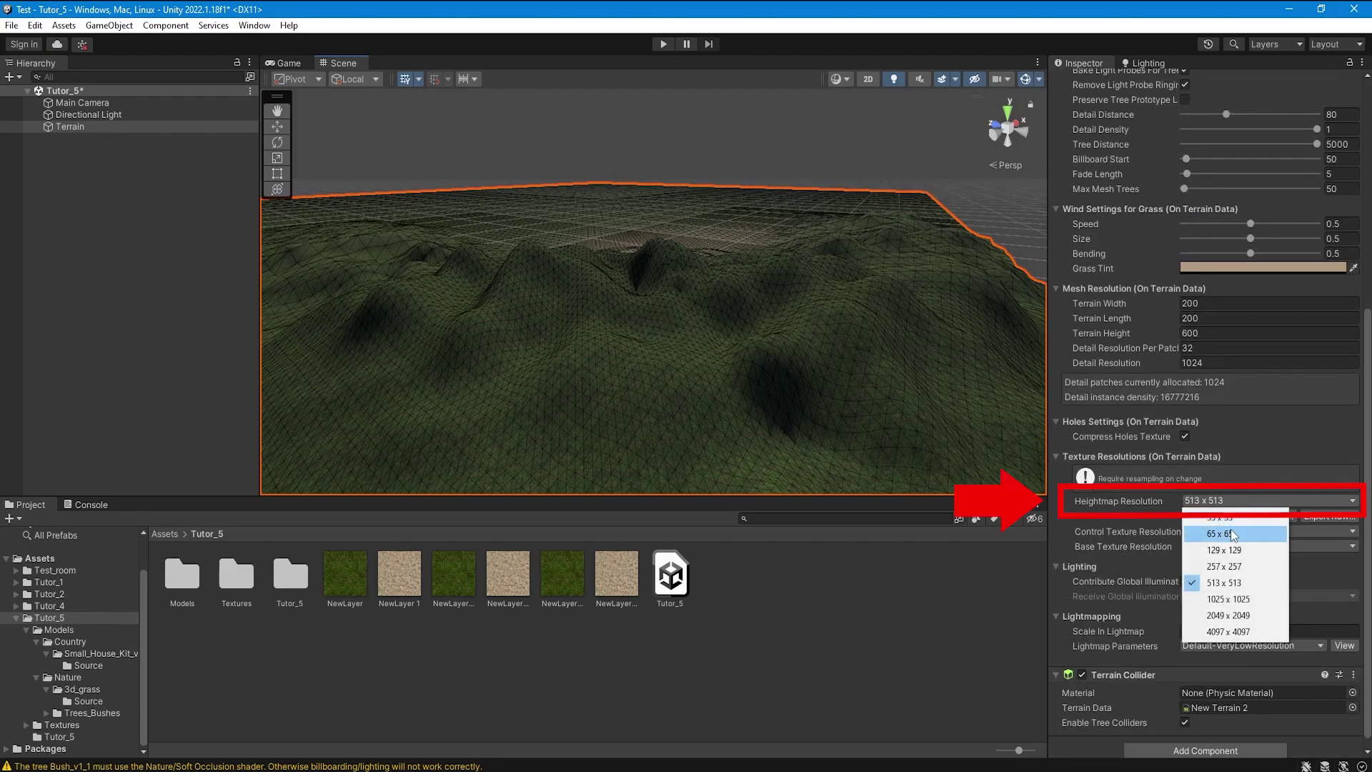
pyautogui.click(1233, 533)
pyautogui.keyDown('alt'); pyautogui.moveTo(830, 329); pyautogui.dragTo(622, 366); pyautogui.keyUp('alt')
# Step: Lower the terrain's Heightmap Resolution to 33 x 33 and raise it to 129 x 129
pyautogui.click(1223, 506)
pyautogui.click(1217, 524)
pyautogui.click(1212, 504)
pyautogui.click(1218, 524)
pyautogui.click(1215, 504)
pyautogui.click(1217, 542)
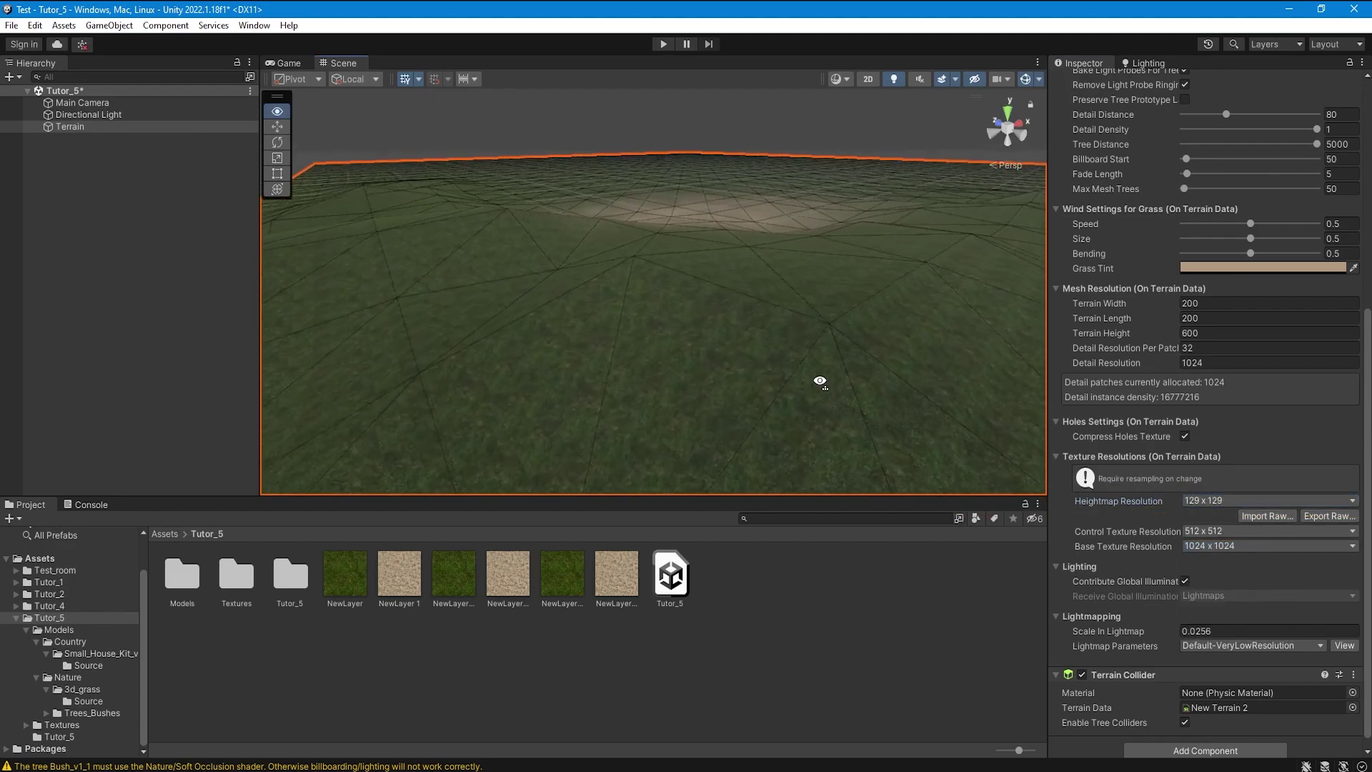
pyautogui.keyDown('alt'); pyautogui.moveTo(820, 382); pyautogui.dragTo(564, 397); pyautogui.keyUp('alt')
# Step: Set the terrain's Heightmap Resolution to 257 x 257 and inspect the mesh around the sandy patch
pyautogui.click(1234, 503)
pyautogui.click(1215, 566)
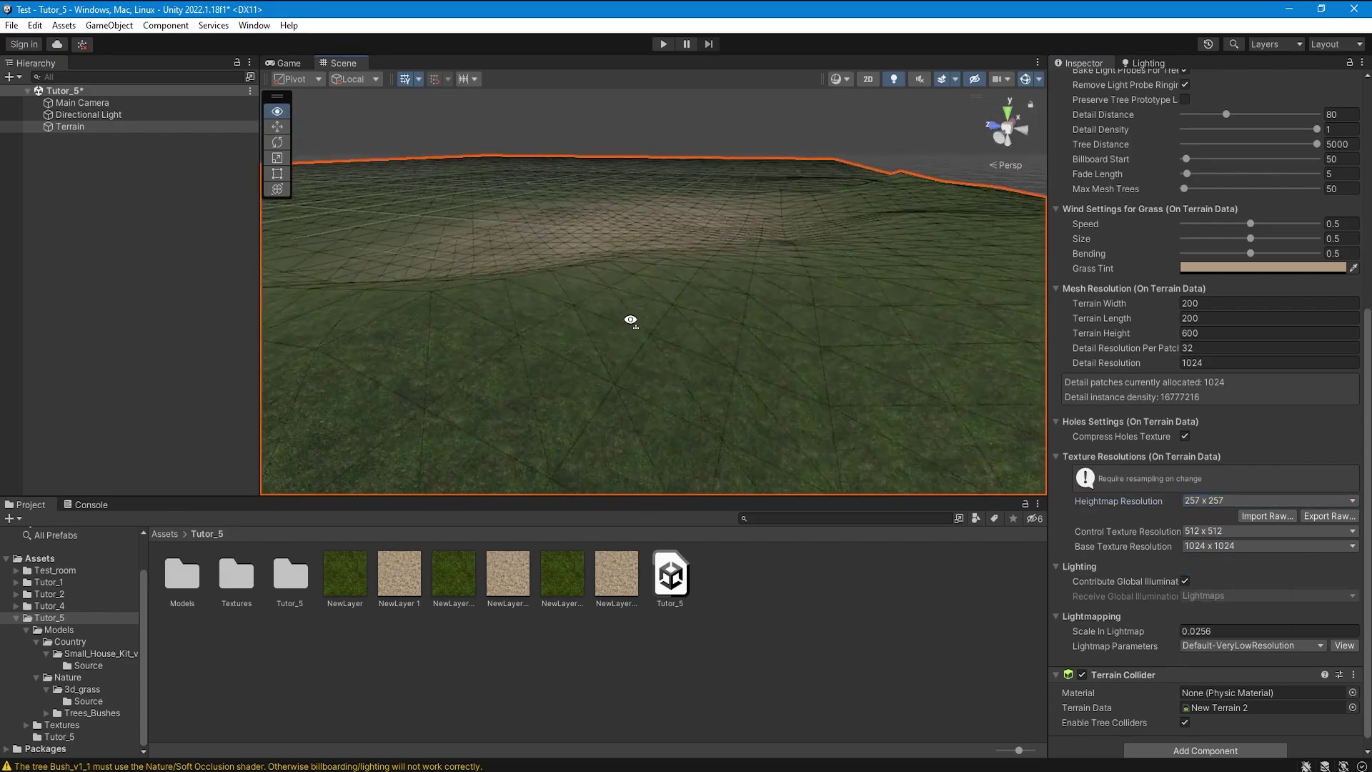
pyautogui.keyDown('alt'); pyautogui.moveTo(630, 321); pyautogui.dragTo(844, 330); pyautogui.keyUp('alt')
# Step: Set the terrain's Detail Distance to 97 and its Pixel Error to 1
pyautogui.scroll(3, 1205, 213)
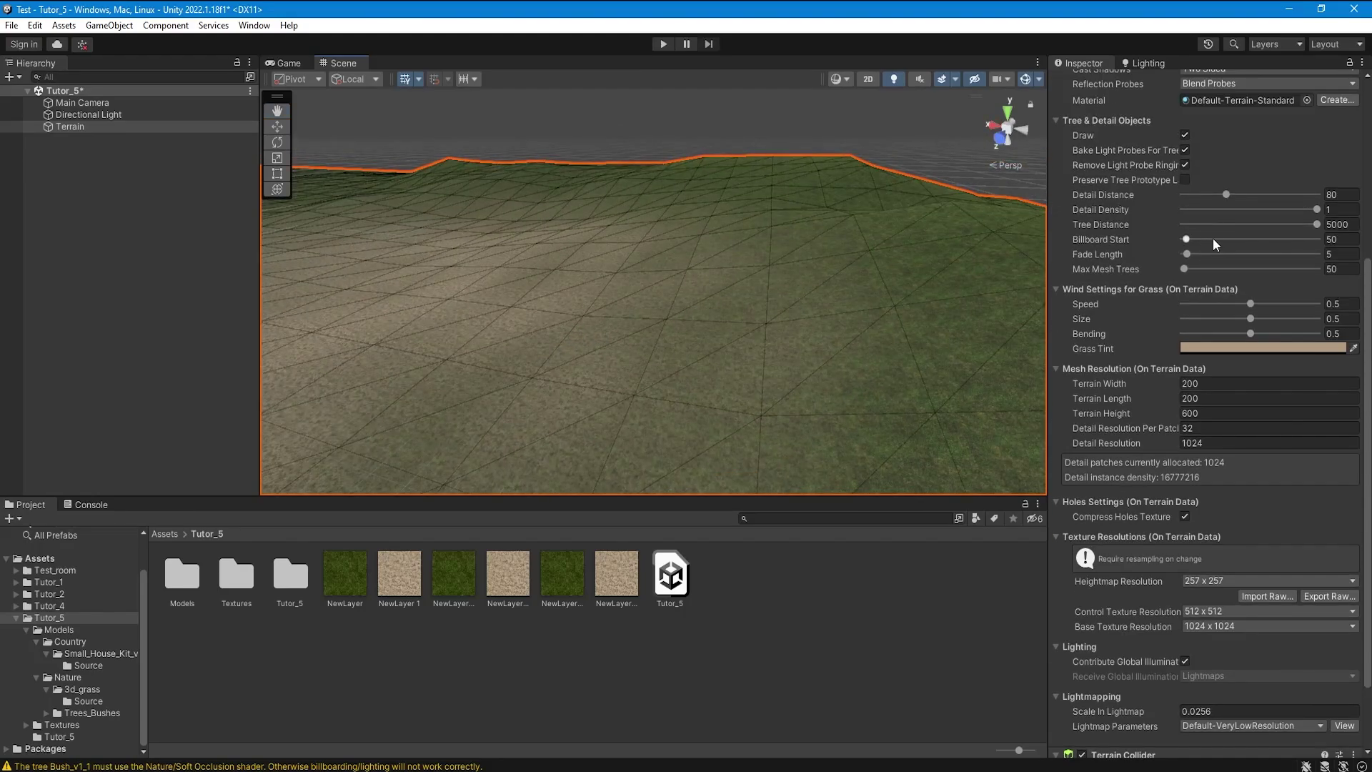
pyautogui.moveTo(1228, 196); pyautogui.dragTo(1178, 203)
pyautogui.scroll(5, 1248, 215)
pyautogui.click(1187, 200)
pyautogui.moveTo(750, 218); pyautogui.dragTo(659, 204, button='right')
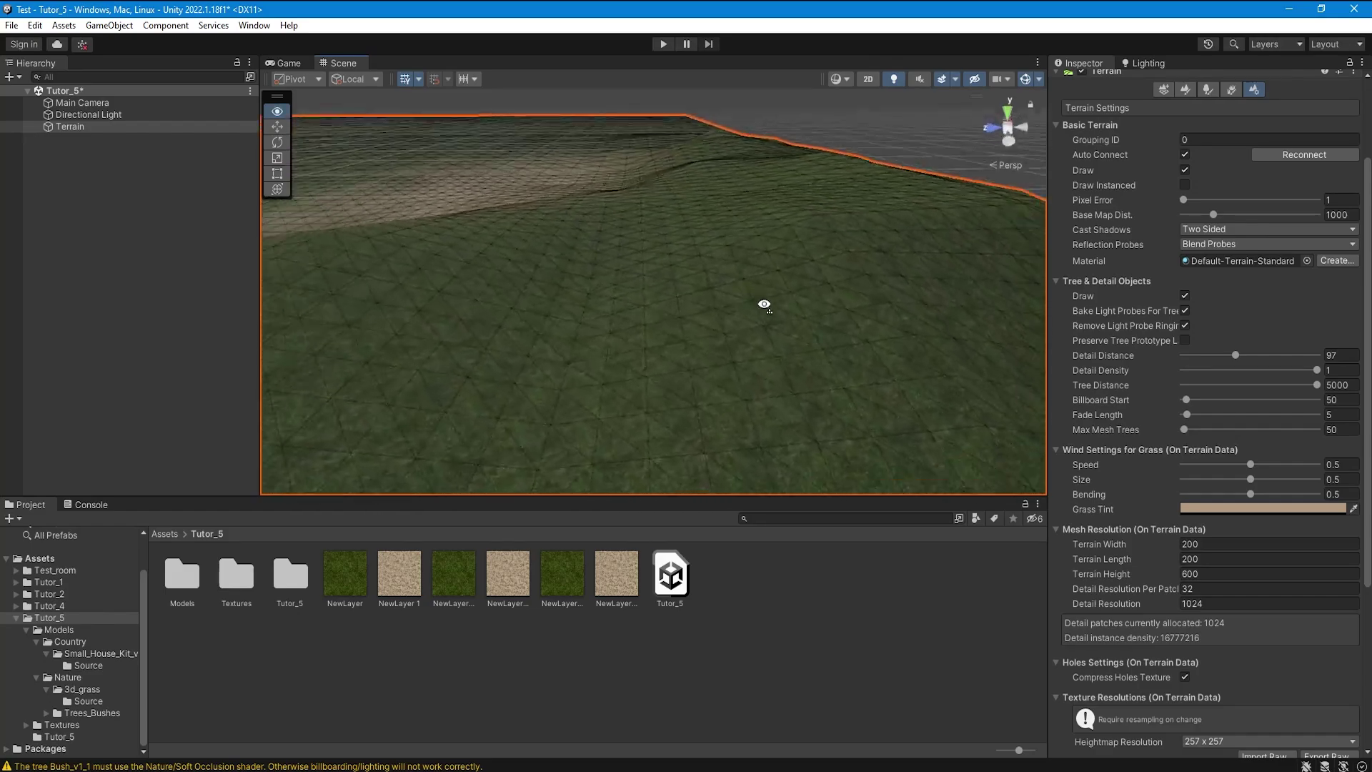
# Step: Try Heightmap Resolutions of 513 x 513, 1025 x 1025 and 33 x 33 on the terrain
pyautogui.scroll(-5, 1204, 371)
pyautogui.click(1226, 533)
pyautogui.click(1229, 613)
pyautogui.click(1211, 531)
pyautogui.click(1229, 632)
pyautogui.click(1226, 531)
pyautogui.click(1224, 547)
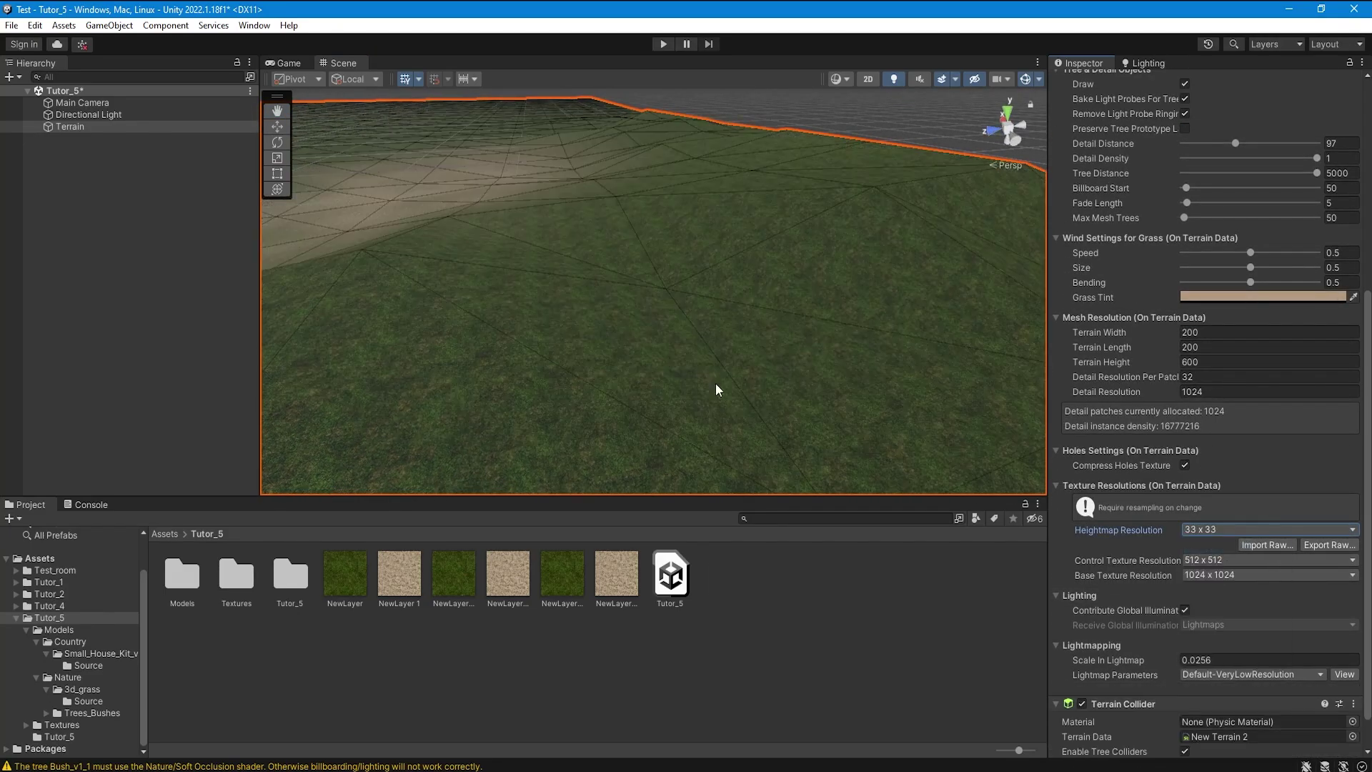
# Step: Set the Heightmap Resolution to 65 x 65 and view the sandy patch from another side
pyautogui.click(1226, 530)
pyautogui.click(1230, 561)
pyautogui.moveTo(699, 297)
pyautogui.keyDown('alt'); pyautogui.mouseDown()
pyautogui.moveTo(579, 297)
pyautogui.moveTo(589, 270)
pyautogui.moveTo(907, 285)
pyautogui.moveTo(622, 297)
pyautogui.moveTo(799, 324)
pyautogui.mouseUp(); pyautogui.keyUp('alt')
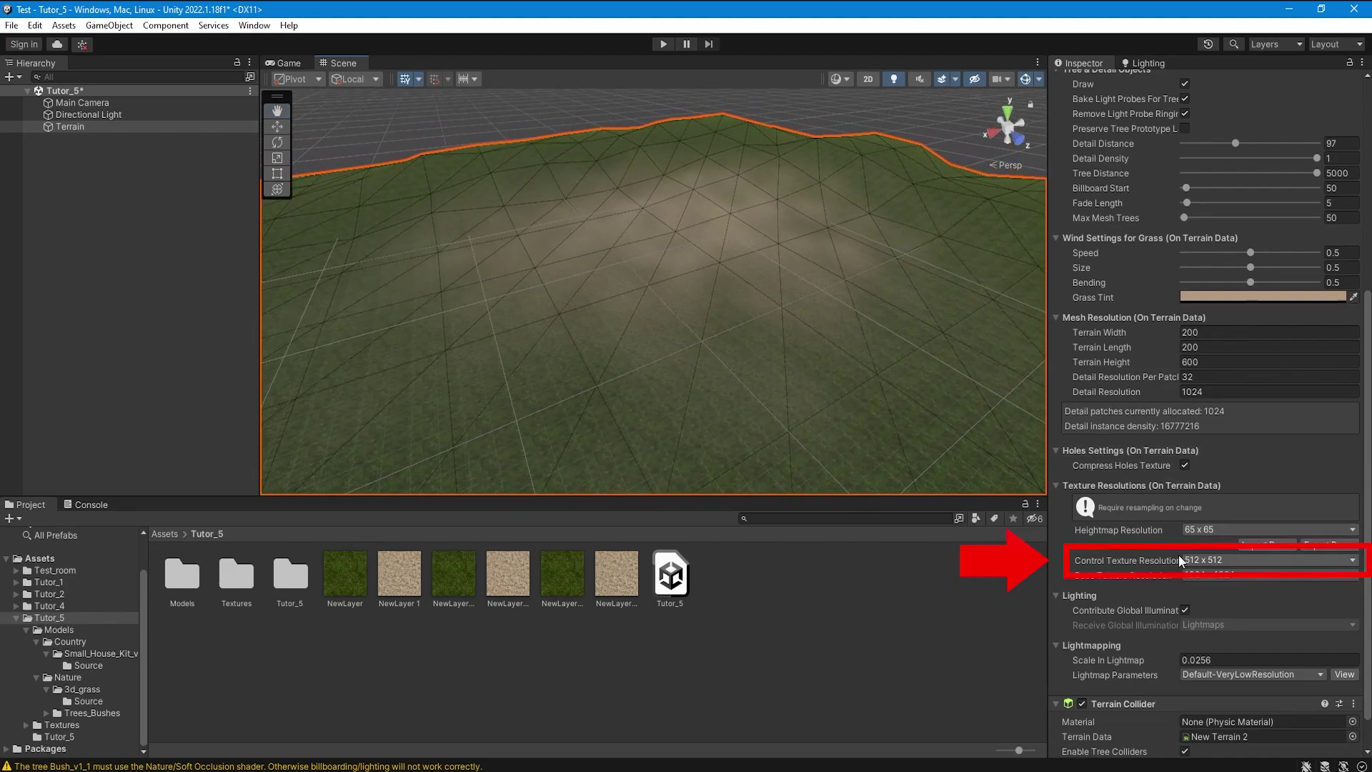
# Step: Lower the terrain's Control Texture Resolution to 32 x 32
pyautogui.click(1215, 561)
pyautogui.click(1223, 594)
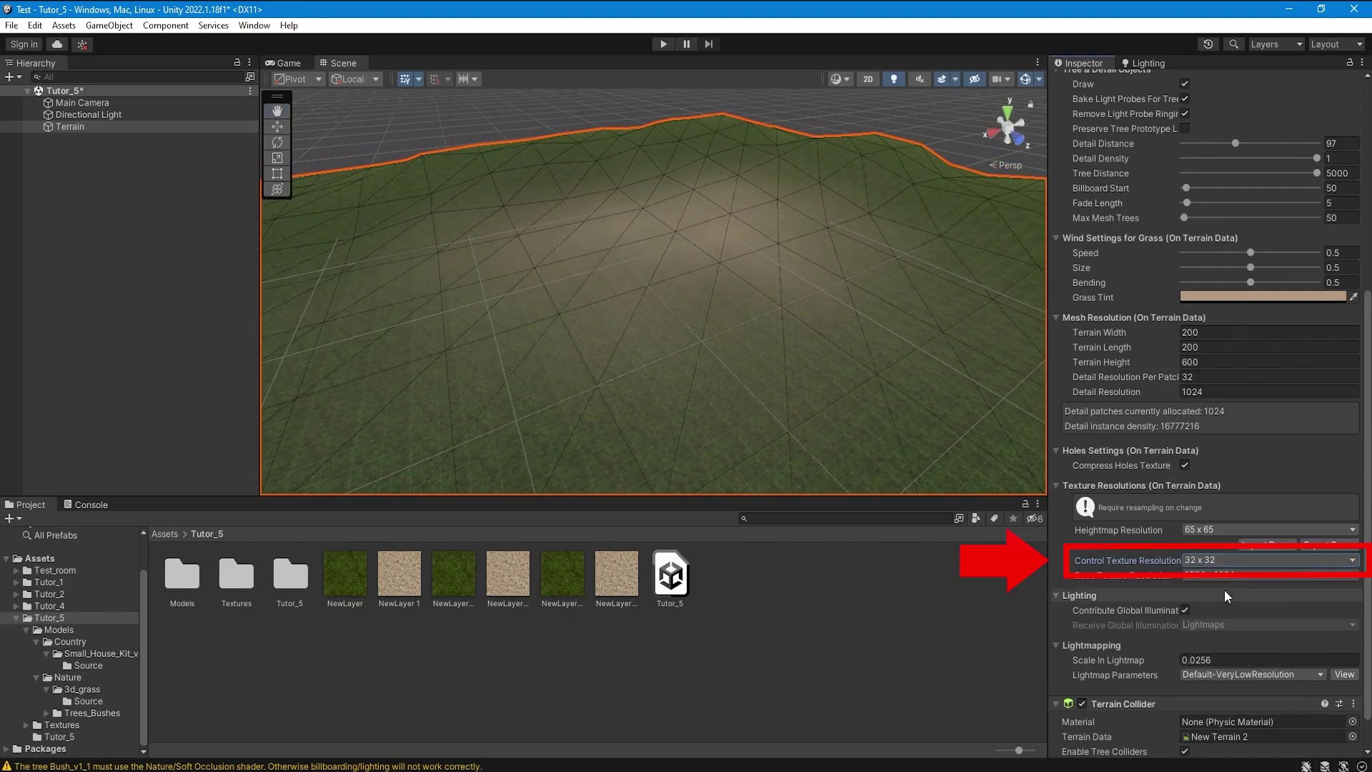
pyautogui.click(1213, 563)
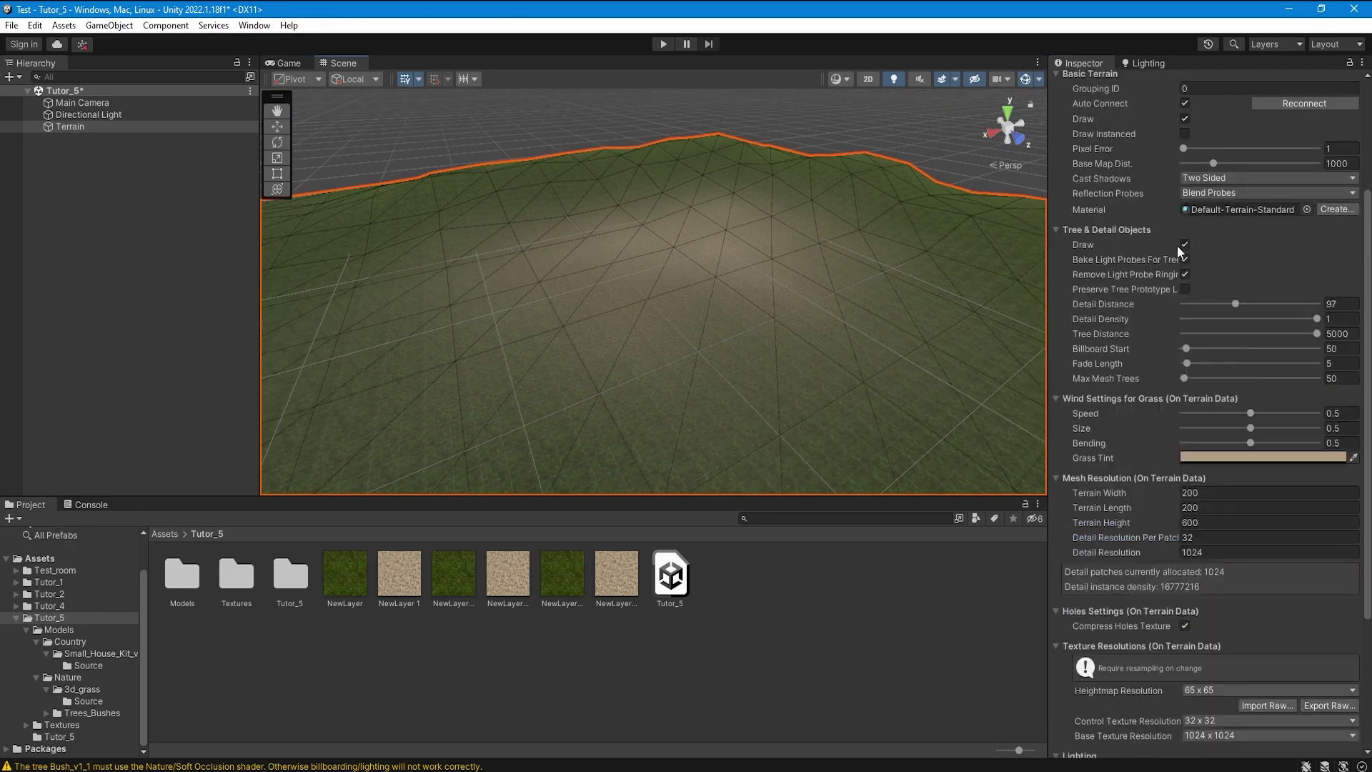
# Step: Paint grass over part of the sandy patch and repaint the area with the desert layer
pyautogui.scroll(4, 1178, 246)
pyautogui.click(1167, 210)
pyautogui.click(1190, 209)
pyautogui.click(1086, 366)
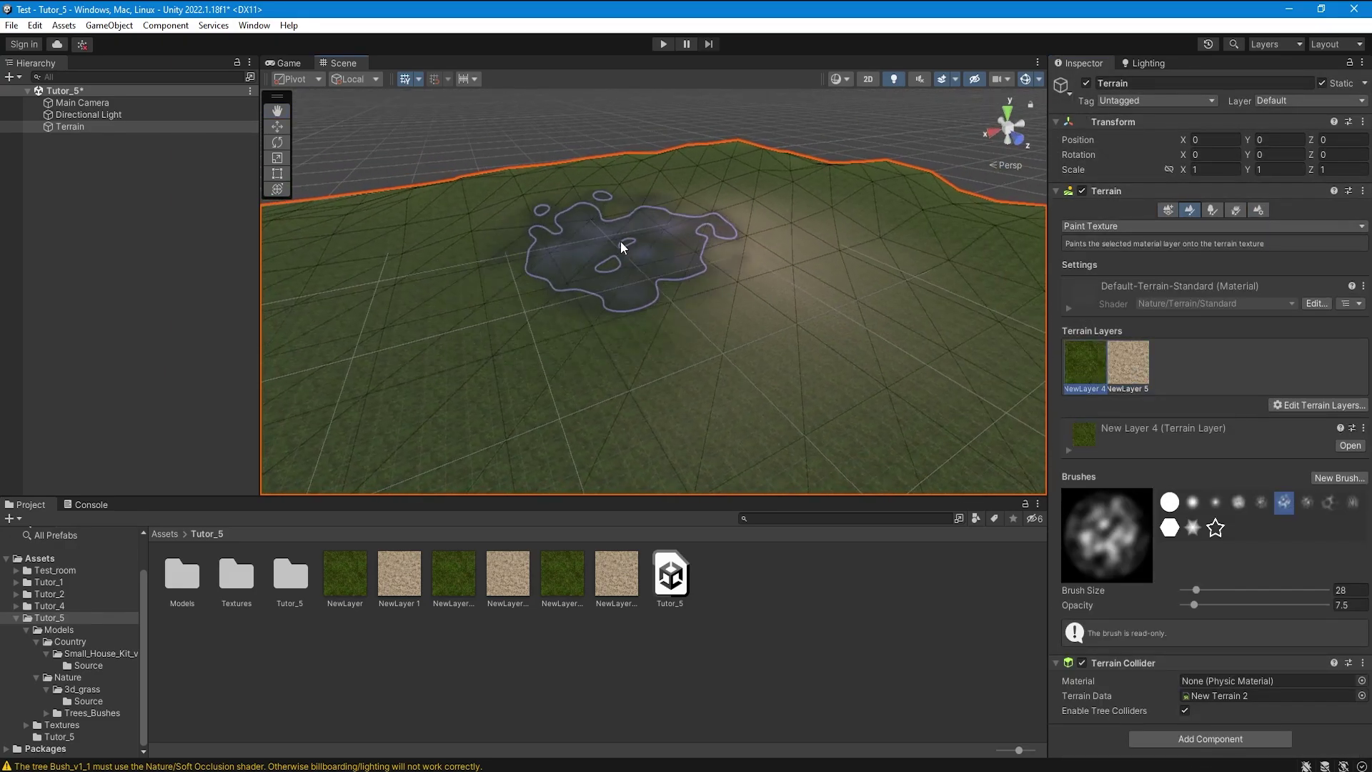
pyautogui.moveTo(647, 328); pyautogui.dragTo(571, 328, button='right')
pyautogui.click(1129, 364)
pyautogui.moveTo(822, 328); pyautogui.dragTo(686, 344)
# Step: Set the terrain's Control Texture Resolution to 1024 x 1024
pyautogui.click(1259, 210)
pyautogui.scroll(-7, 1271, 437)
pyautogui.click(1219, 572)
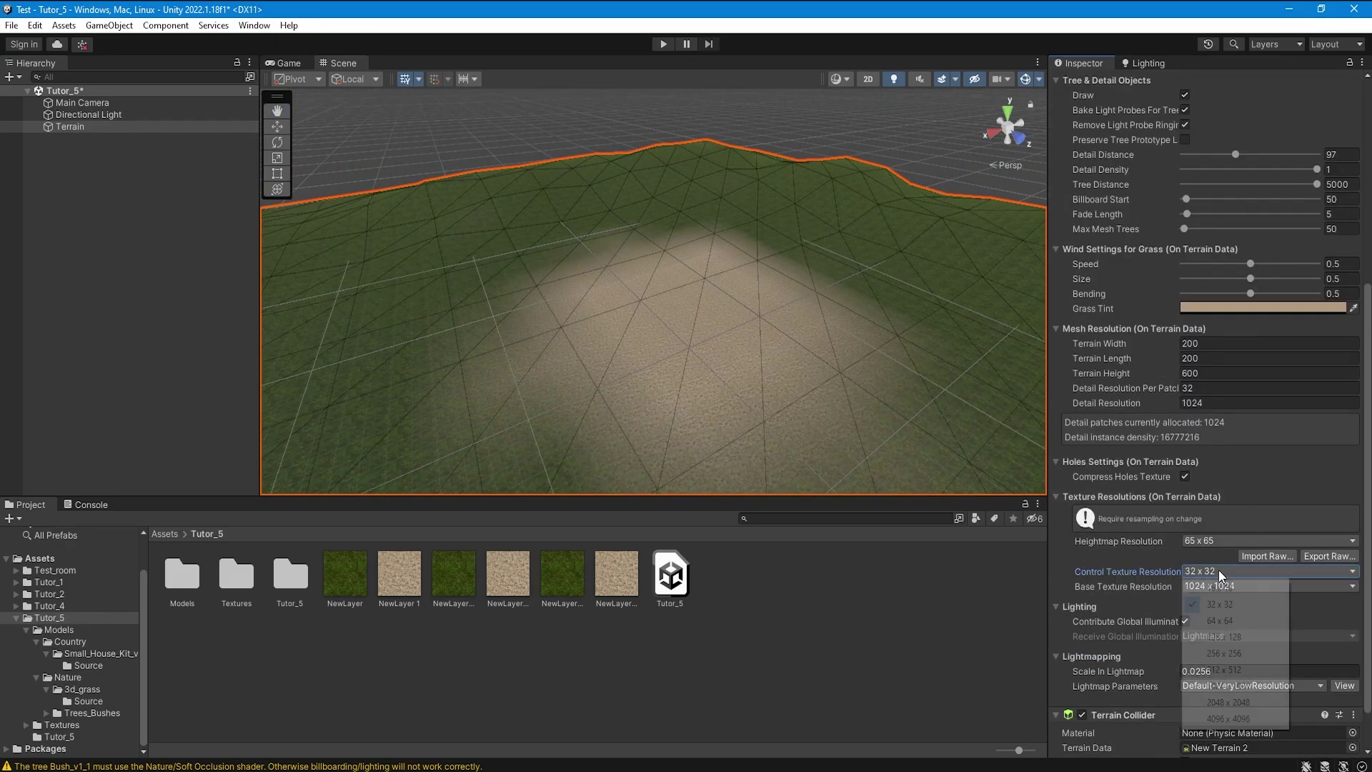
pyautogui.click(1221, 690)
# Step: Paint the grass layer over the edges of the sandy area to narrow it from several sides
pyautogui.scroll(7, 1178, 251)
pyautogui.click(1190, 210)
pyautogui.click(1087, 368)
pyautogui.moveTo(458, 336); pyautogui.dragTo(543, 265)
pyautogui.moveTo(686, 265); pyautogui.dragTo(629, 264, button='right')
pyautogui.moveTo(814, 322); pyautogui.dragTo(729, 257)
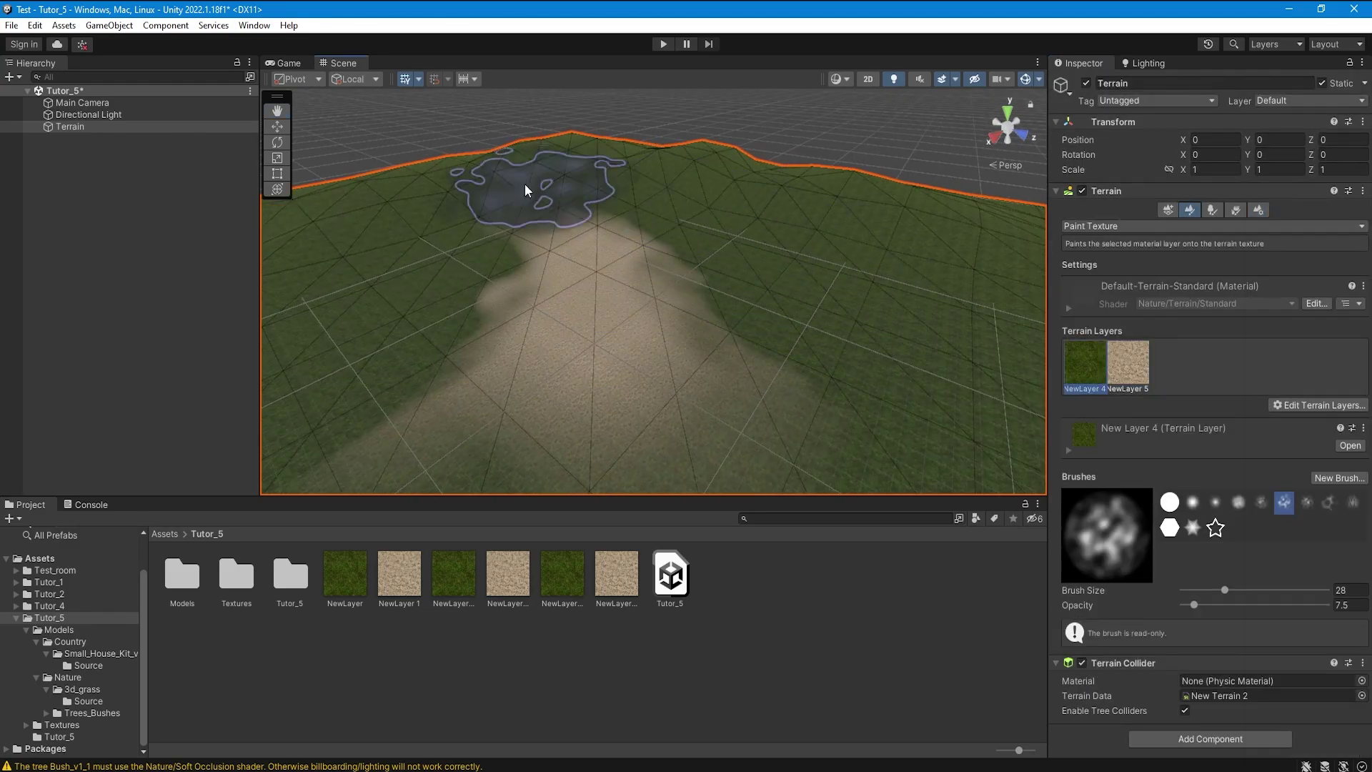
pyautogui.moveTo(496, 190); pyautogui.dragTo(457, 247, button='right')
pyautogui.moveTo(543, 343); pyautogui.dragTo(707, 352)
pyautogui.moveTo(704, 353); pyautogui.dragTo(855, 272, button='right')
# Step: Paint the desert layer again over the middle of the remaining sandy area
pyautogui.click(1128, 364)
pyautogui.moveTo(729, 236); pyautogui.dragTo(610, 200)
pyautogui.moveTo(610, 200); pyautogui.dragTo(771, 194, button='right')
pyautogui.scroll(-3, 770, 193)
pyautogui.scroll(2, 720, 184)
# Step: Step the Control Texture Resolution down through 512 x 512, 256 x 256, 128 x 128, 64 x 64 and 32 x 32
pyautogui.click(1259, 209)
pyautogui.scroll(-10, 1234, 465)
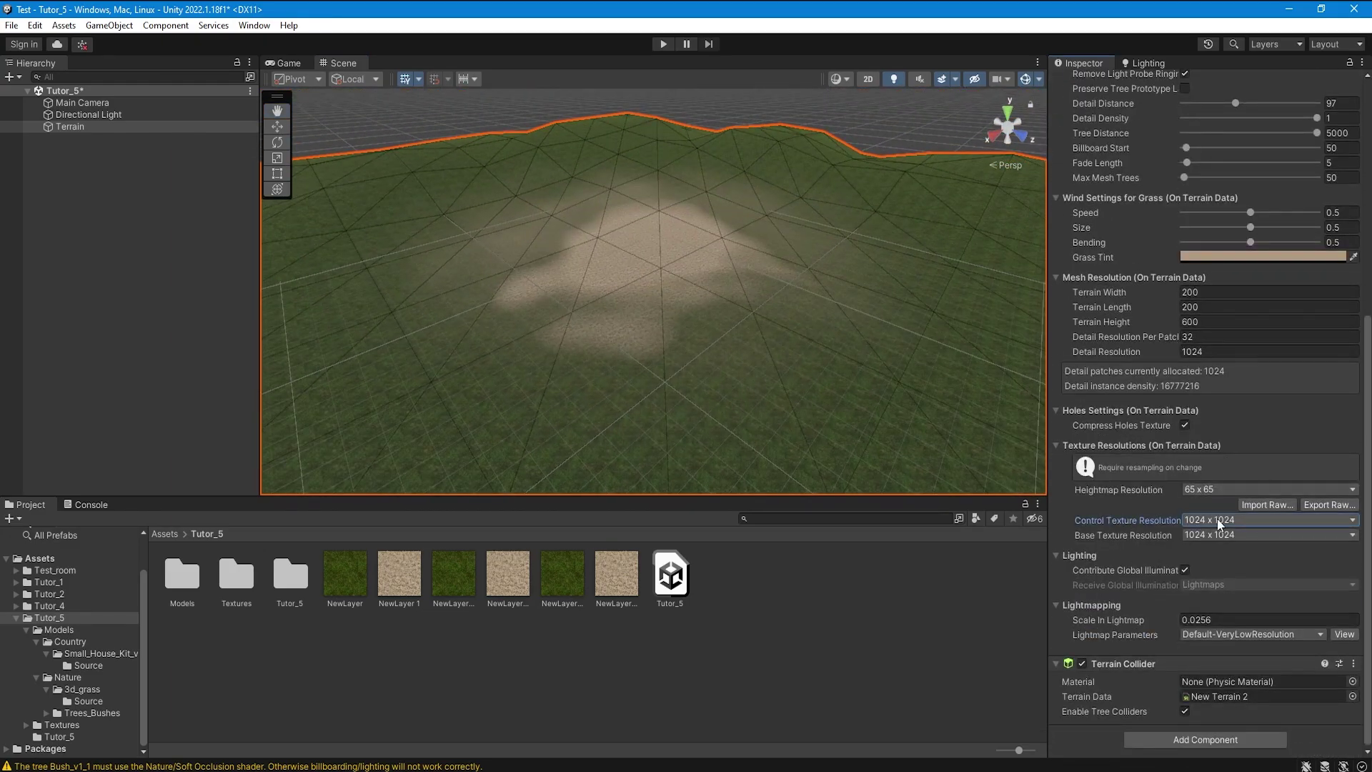
pyautogui.click(1217, 519)
pyautogui.click(1223, 619)
pyautogui.click(1219, 520)
pyautogui.click(1223, 603)
pyautogui.click(1219, 520)
pyautogui.click(1224, 586)
pyautogui.click(1215, 522)
pyautogui.click(1220, 569)
pyautogui.click(1219, 521)
pyautogui.click(1218, 554)
# Step: Set the terrain's Control Texture Resolution to 256 x 256
pyautogui.click(1222, 520)
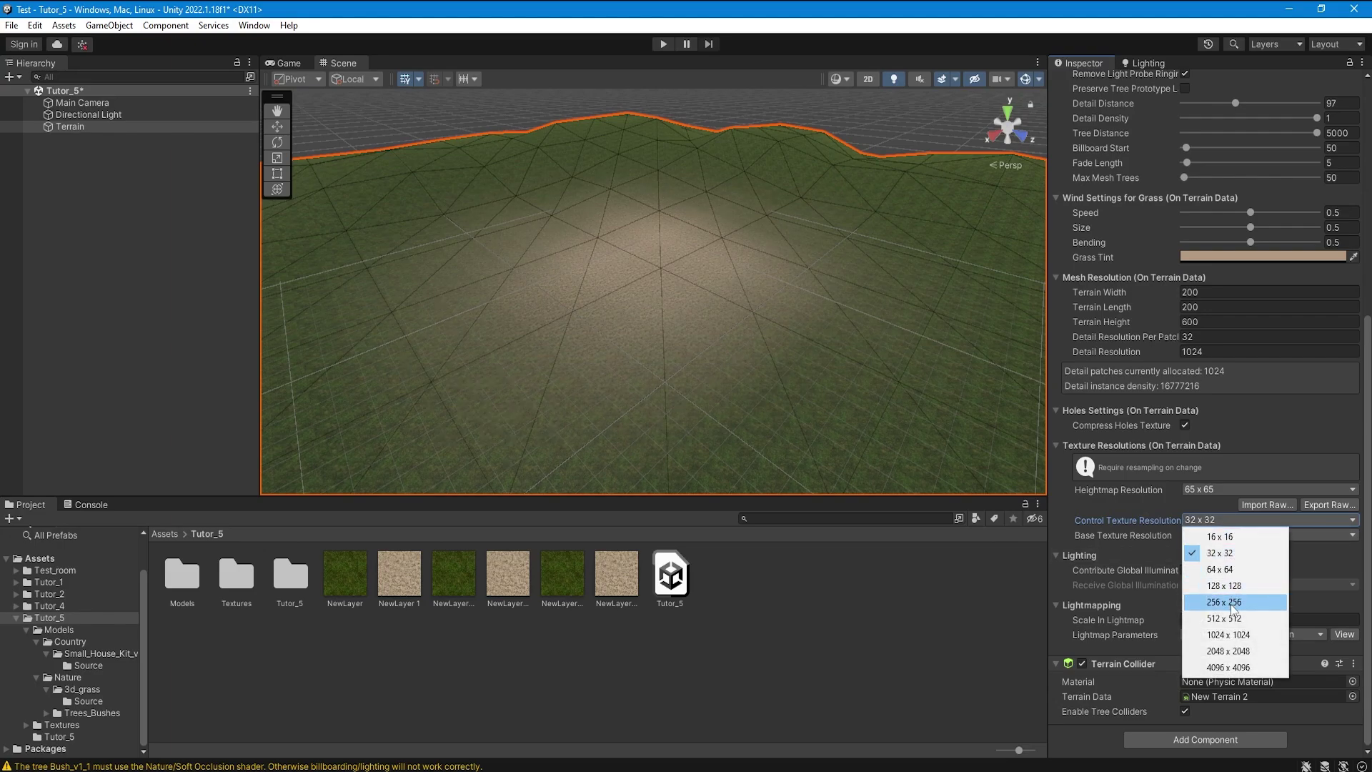
pyautogui.click(1231, 604)
pyautogui.moveTo(618, 290); pyautogui.dragTo(648, 279, button='right')
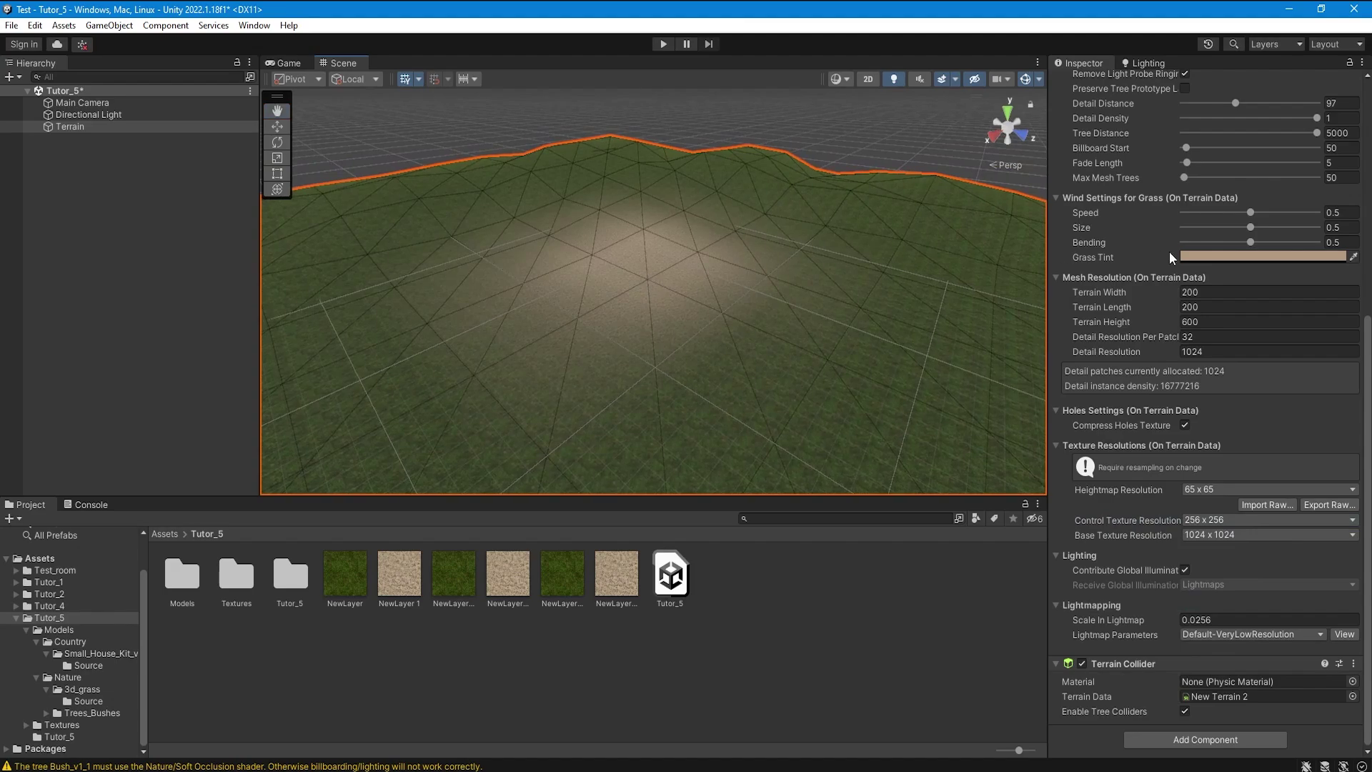
# Step: Set the terrain's Base Texture Resolution to 16 x 16 and its Base Map Dist. to 0
pyautogui.click(1218, 541)
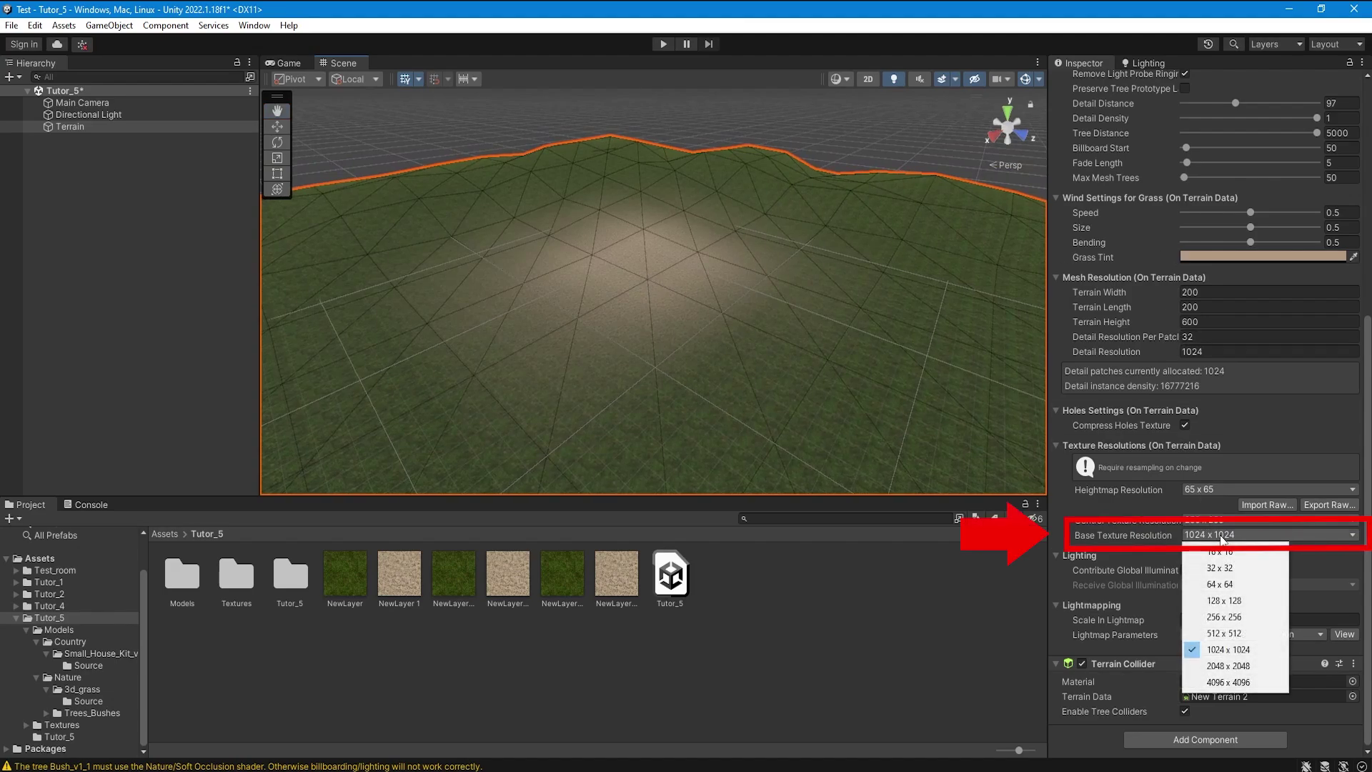
pyautogui.click(1223, 554)
pyautogui.moveTo(815, 341)
pyautogui.mouseDown(button='right')
pyautogui.moveTo(790, 346)
pyautogui.moveTo(796, 329)
pyautogui.mouseUp(button='right')
pyautogui.scroll(5, 1229, 277)
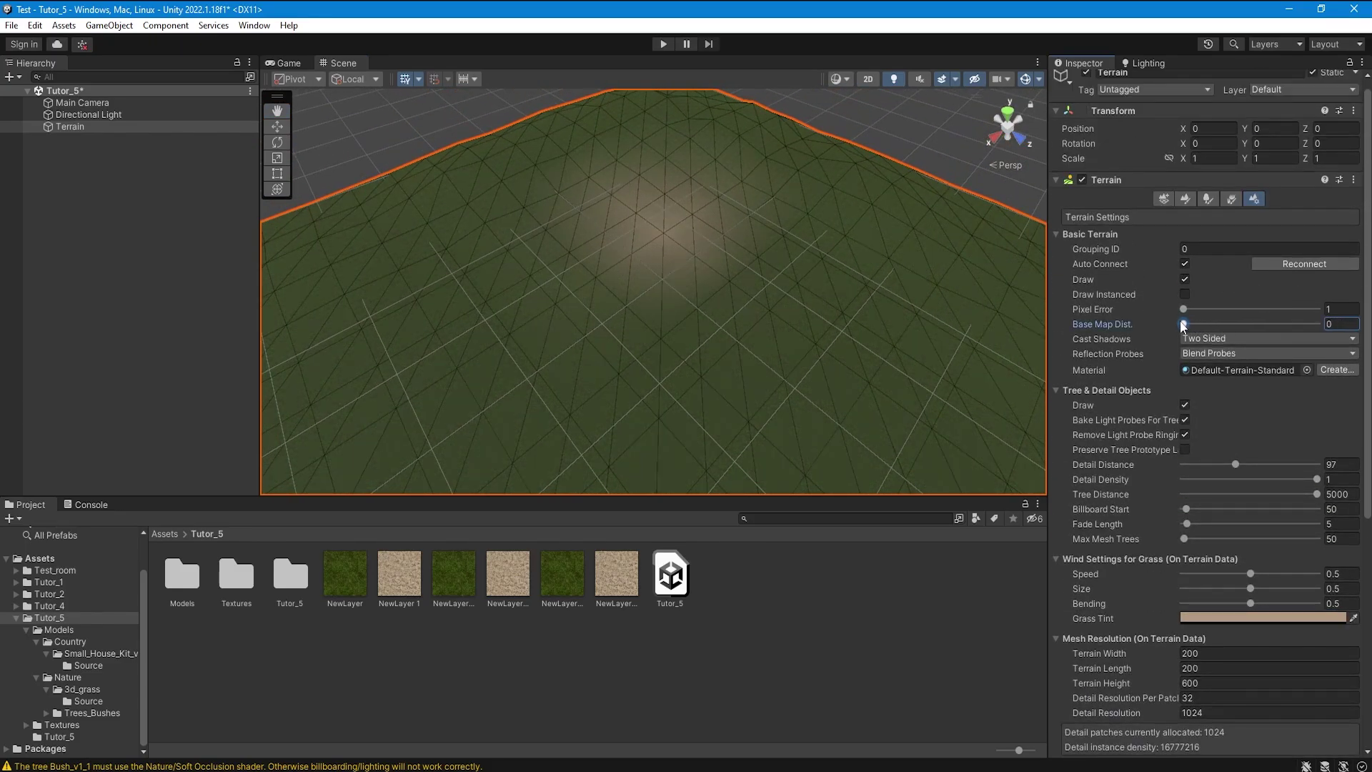
# Step: Step the terrain's Base Texture Resolution up through 32 x 32 and 64 x 64 to 128 x 128
pyautogui.scroll(-5, 1272, 465)
pyautogui.click(1230, 534)
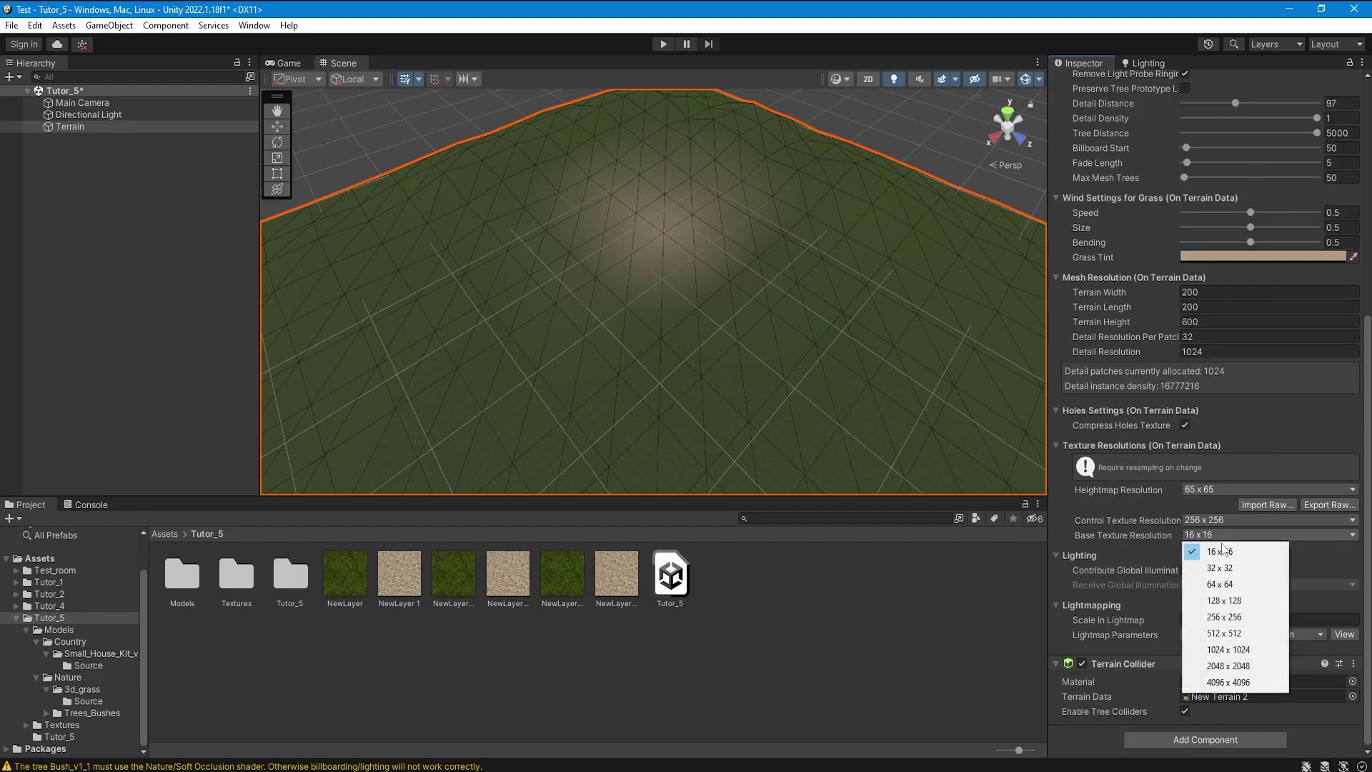
pyautogui.click(1230, 568)
pyautogui.click(1223, 535)
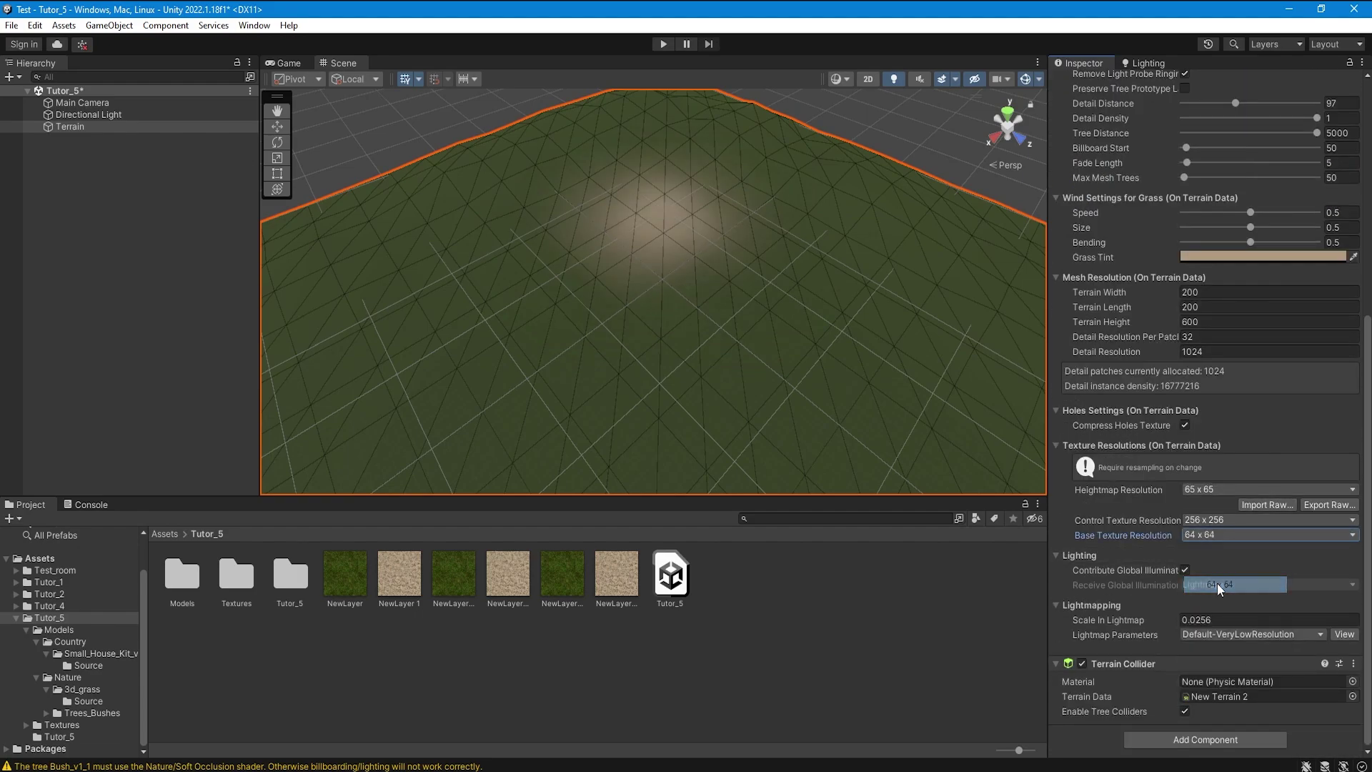
pyautogui.click(1214, 537)
pyautogui.click(1212, 600)
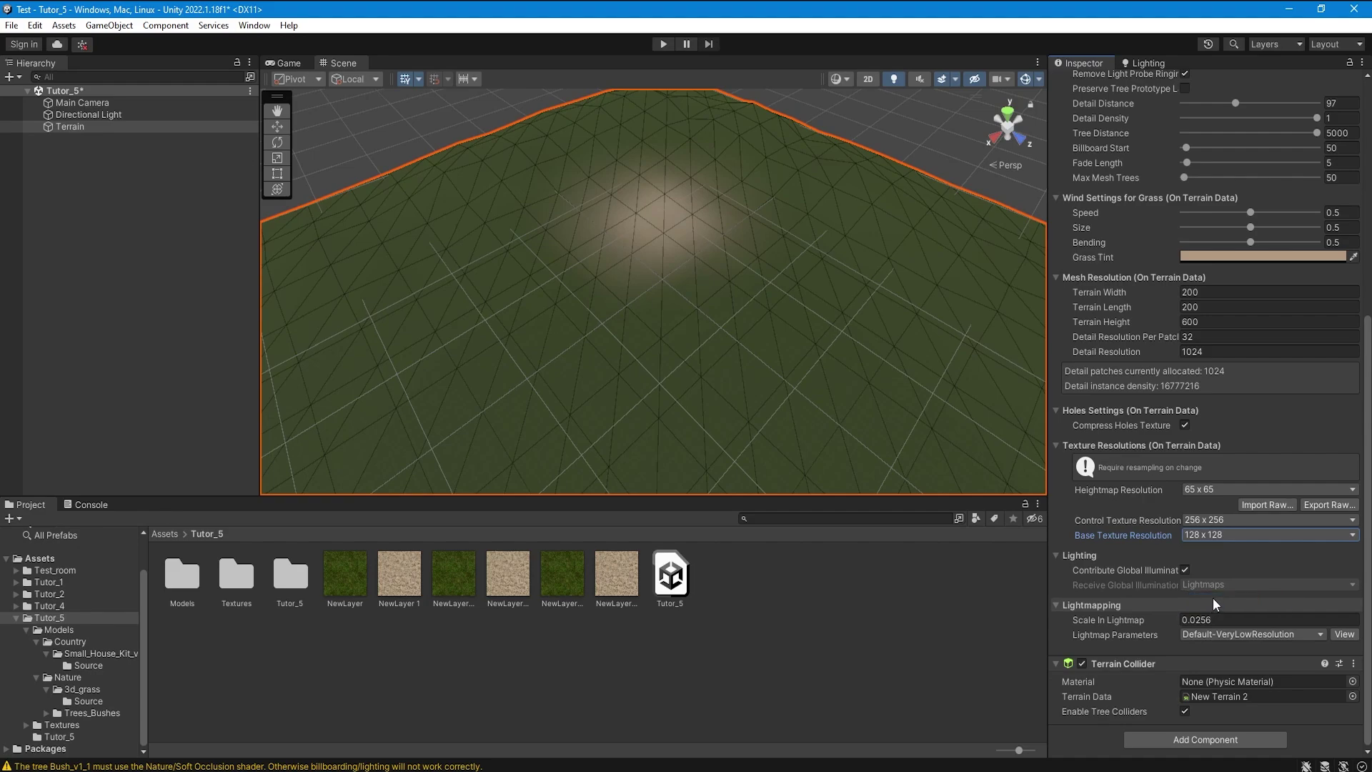
# Step: Set the terrain's Base Map Dist. to 20 and inspect the texture around the sandy patch
pyautogui.moveTo(759, 279); pyautogui.dragTo(772, 264, button='right')
pyautogui.scroll(6, 1286, 229)
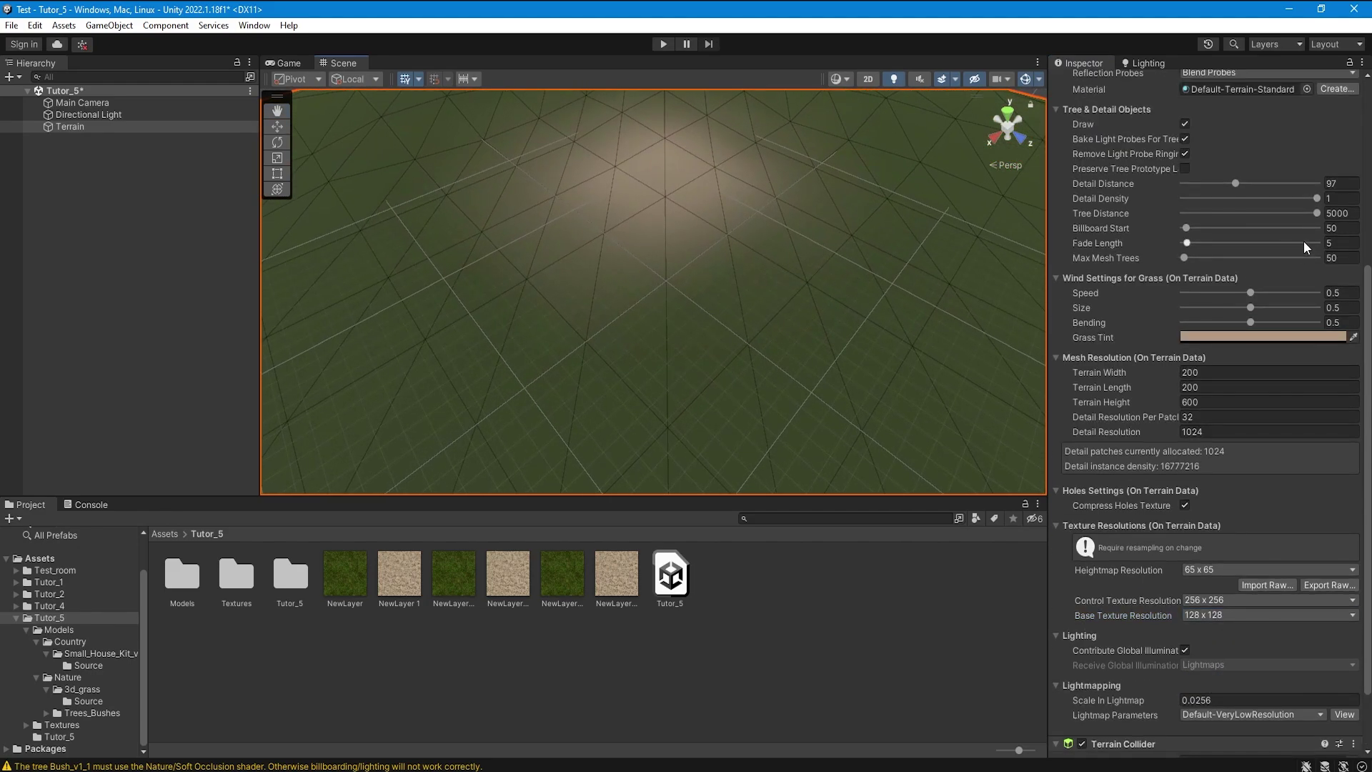
pyautogui.scroll(2, 1267, 213)
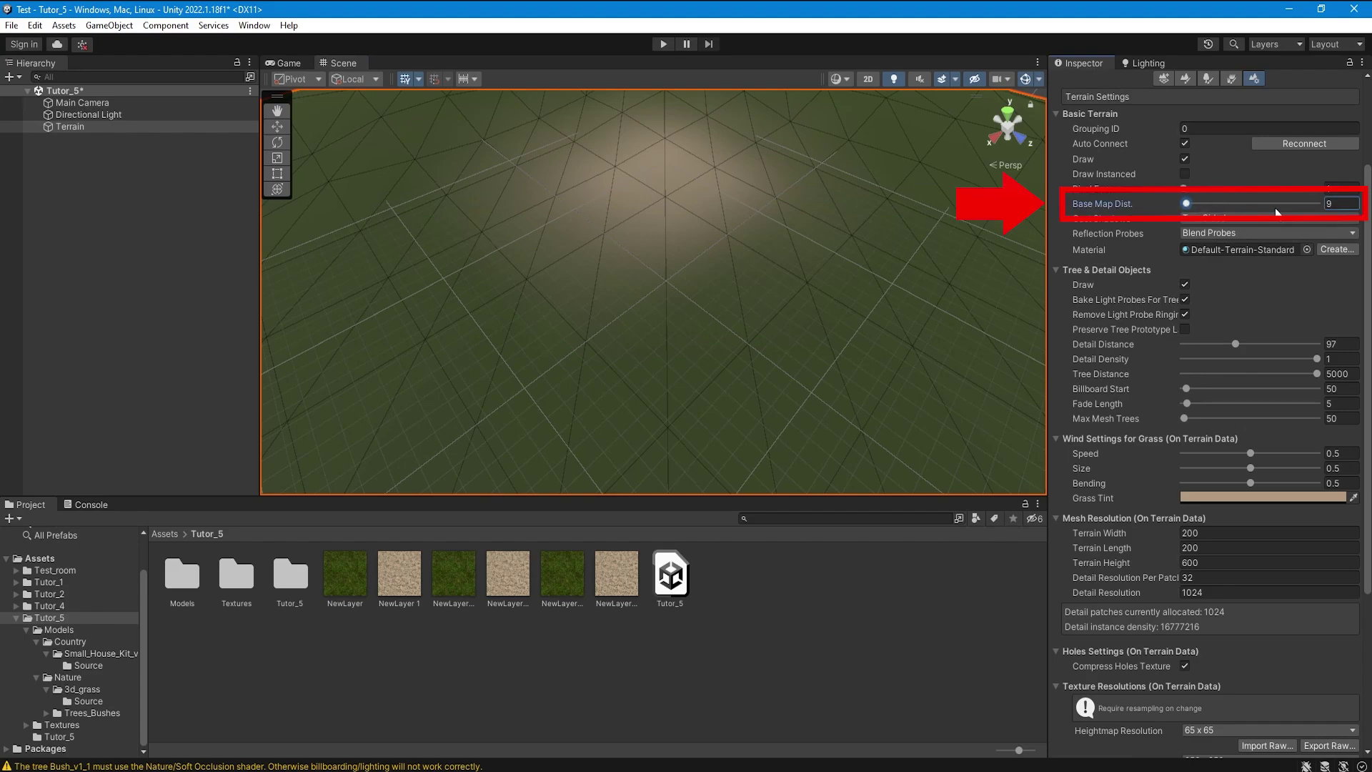
pyautogui.write('20')
pyautogui.press('Return')
pyautogui.scroll(-5, 720, 208)
pyautogui.scroll(5, 720, 208)
pyautogui.moveTo(860, 273); pyautogui.dragTo(822, 400, button='right')
pyautogui.scroll(-5, 1213, 489)
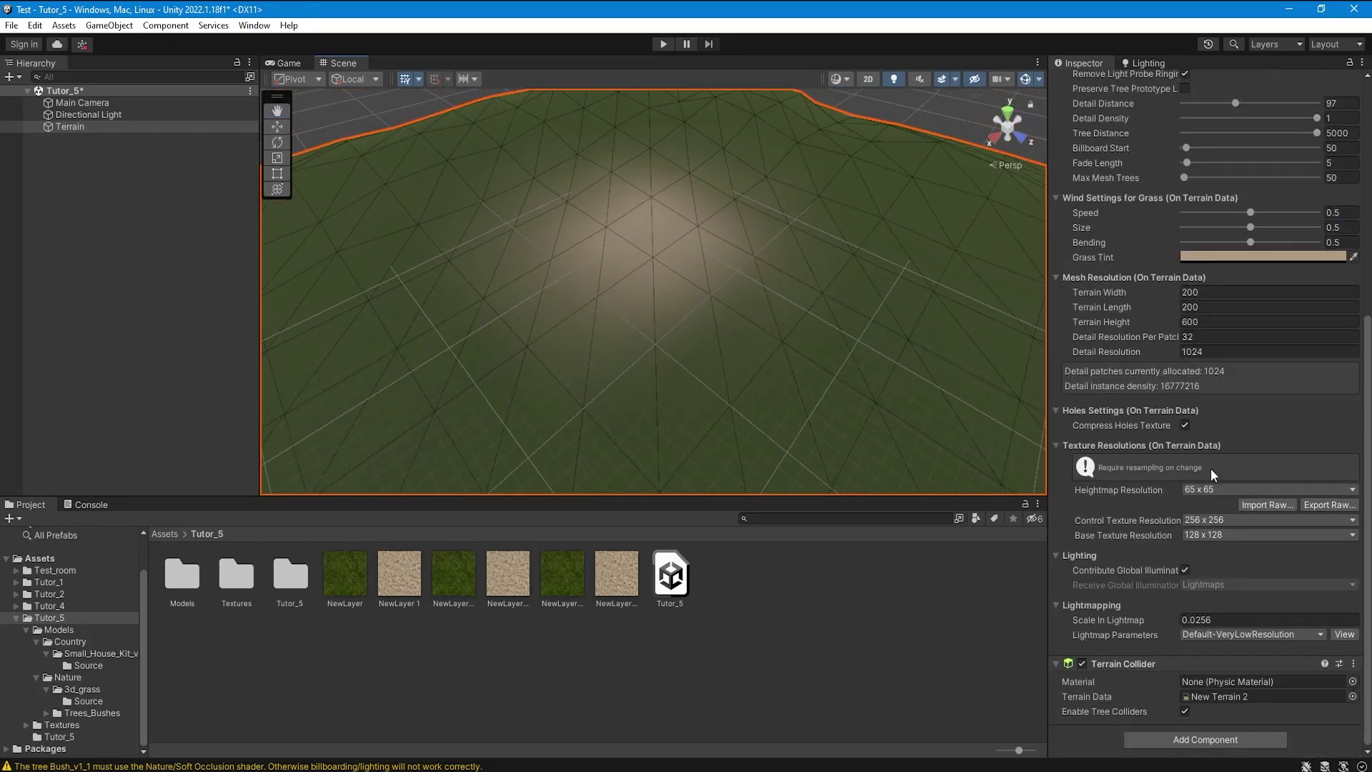
pyautogui.scroll(-2, 787, 266)
# Step: Set the terrain's Base Map Dist. to 200
pyautogui.scroll(5, 1244, 300)
pyautogui.click(1334, 242)
pyautogui.write('200')
pyautogui.press('Return')
pyautogui.scroll(5, 787, 267)
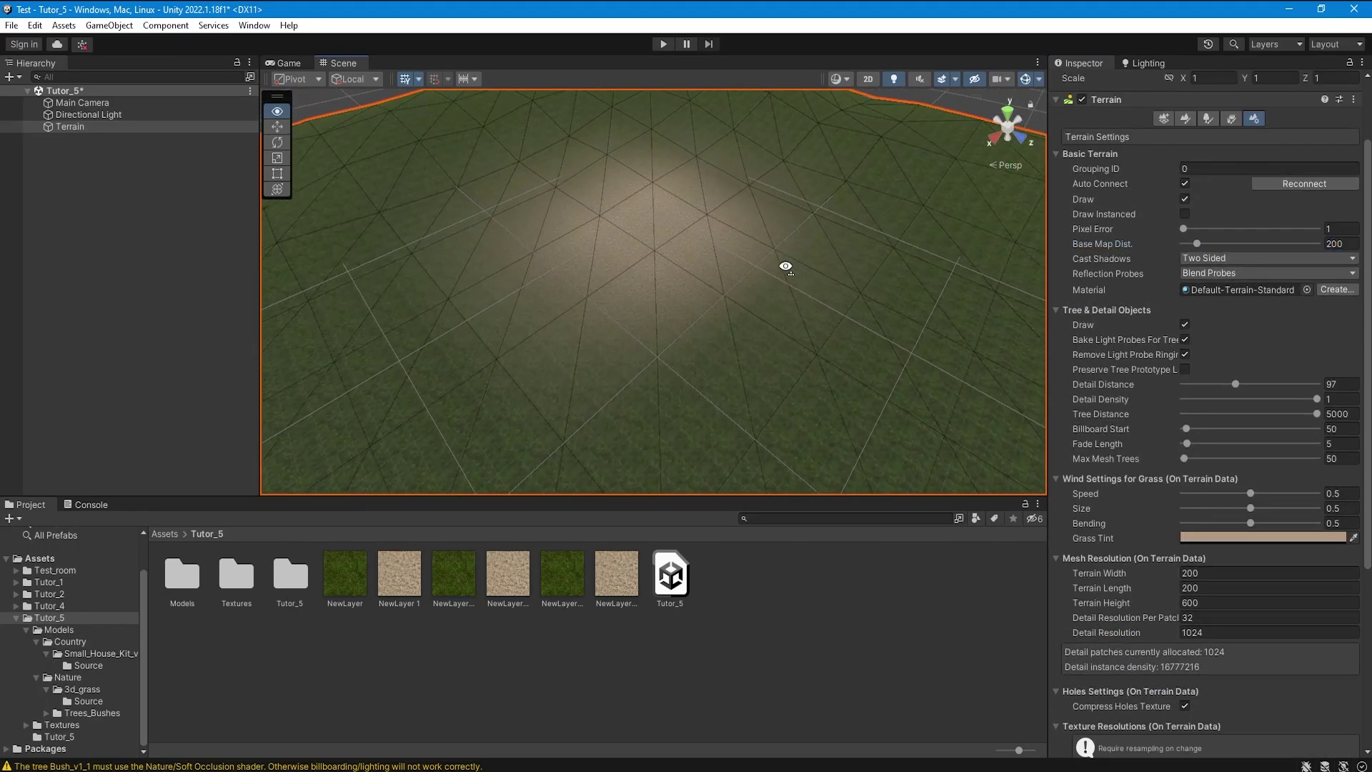
# Step: Widen the sandy area with the sand layer and break up its edges with the grass layer, using brush size 28
pyautogui.click(1190, 210)
pyautogui.scroll(-3, 679, 245)
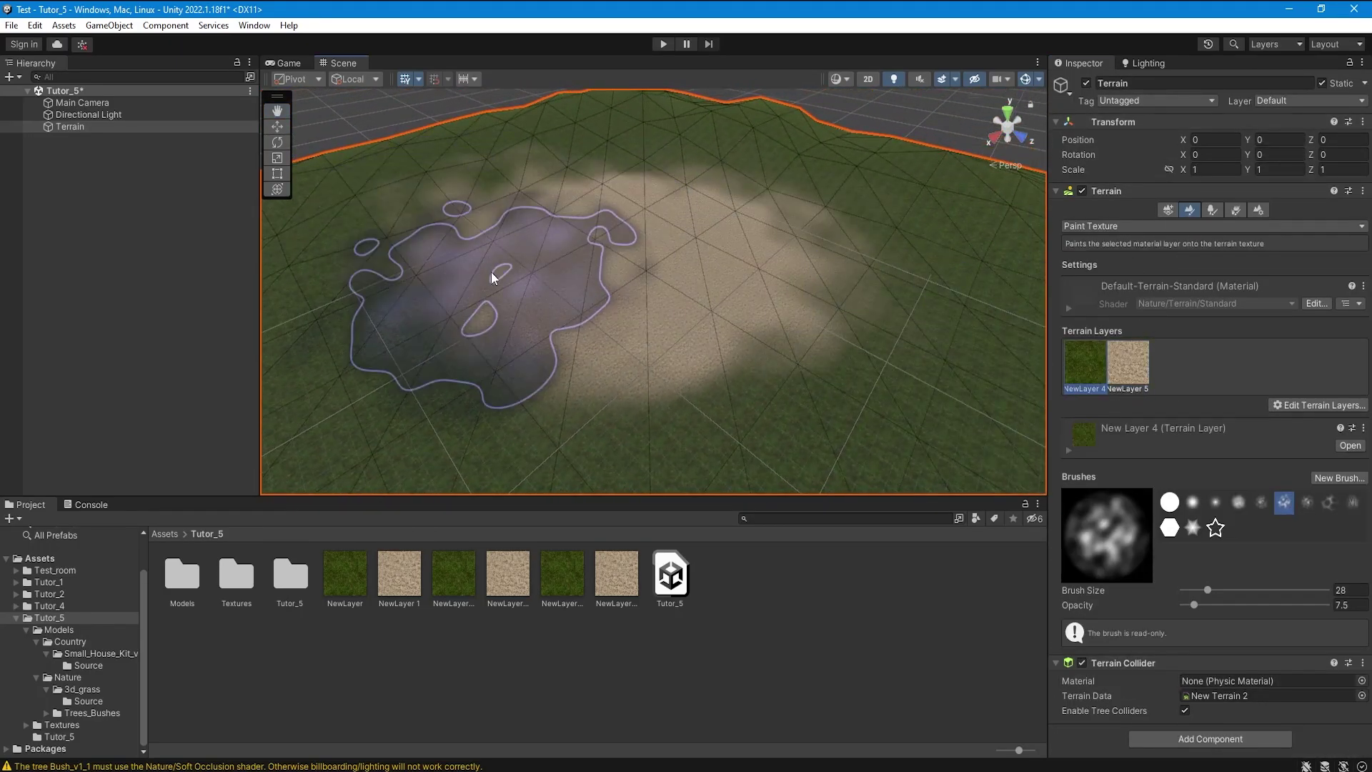
pyautogui.scroll(2, 692, 248)
# Step: Raise the terrain's Pixel Error to compare the mesh detail and set it back to 1
pyautogui.click(1255, 209)
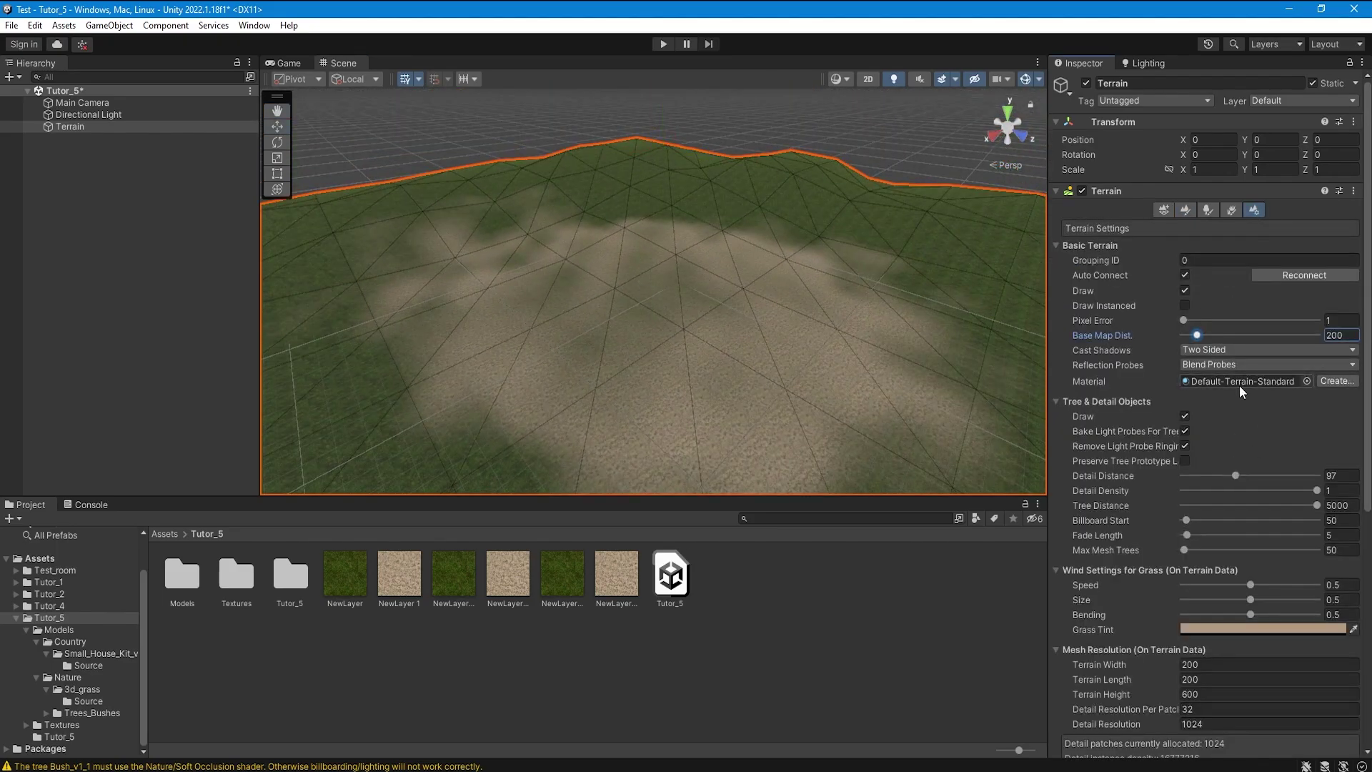
pyautogui.scroll(4, 824, 284)
pyautogui.moveTo(824, 283); pyautogui.dragTo(851, 284, button='right')
pyautogui.moveTo(1254, 317); pyautogui.dragTo(1319, 318)
pyautogui.moveTo(807, 238); pyautogui.dragTo(843, 251, button='right')
pyautogui.scroll(-5, 735, 254)
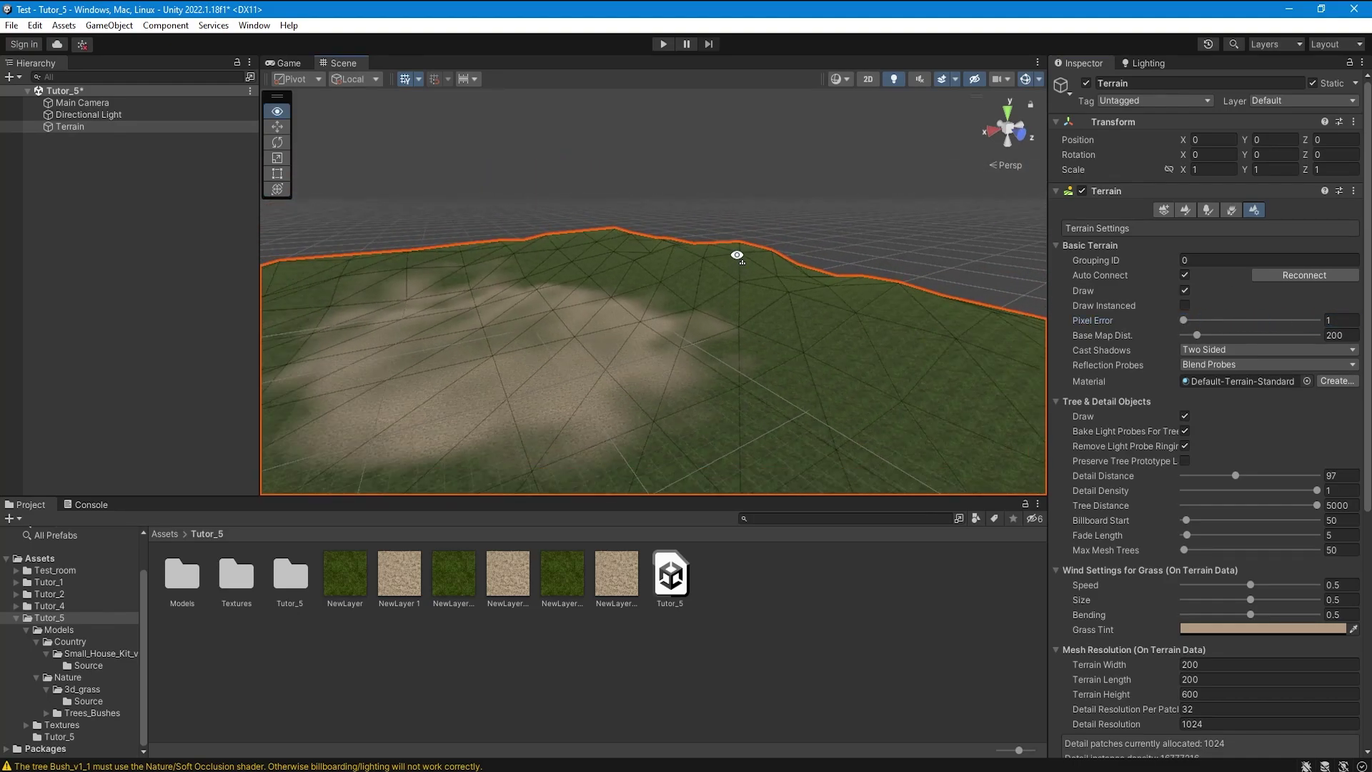
pyautogui.moveTo(1229, 319); pyautogui.dragTo(1179, 319)
# Step: Place the small house model from the Models/Country/Small_House_Kit_v1 folder on the sandy clearing
pyautogui.moveTo(778, 254); pyautogui.dragTo(810, 324, button='right')
pyautogui.press('w')
pyautogui.scroll(-8, 1295, 464)
pyautogui.scroll(8, 1294, 465)
pyautogui.doubleClick(185, 576)
pyautogui.doubleClick(184, 576)
pyautogui.doubleClick(184, 576)
pyautogui.moveTo(237, 569); pyautogui.dragTo(693, 298)
pyautogui.scroll(5, 636, 291)
# Step: Move the Directional Light down close to the ground beside the house
pyautogui.click(89, 127)
pyautogui.moveTo(722, 261); pyautogui.dragTo(704, 282, button='right')
pyautogui.press('w')
pyautogui.moveTo(765, 140); pyautogui.dragTo(750, 272)
pyautogui.scroll(4, 615, 258)
pyautogui.press('e')
pyautogui.press('w')
pyautogui.moveTo(643, 243); pyautogui.dragTo(929, 336)
# Step: Rotate the Directional Light about its vertical axis to change how the house is lit
pyautogui.moveTo(744, 307); pyautogui.dragTo(835, 316, button='right')
pyautogui.press('e')
pyautogui.moveTo(835, 316); pyautogui.dragTo(916, 327)
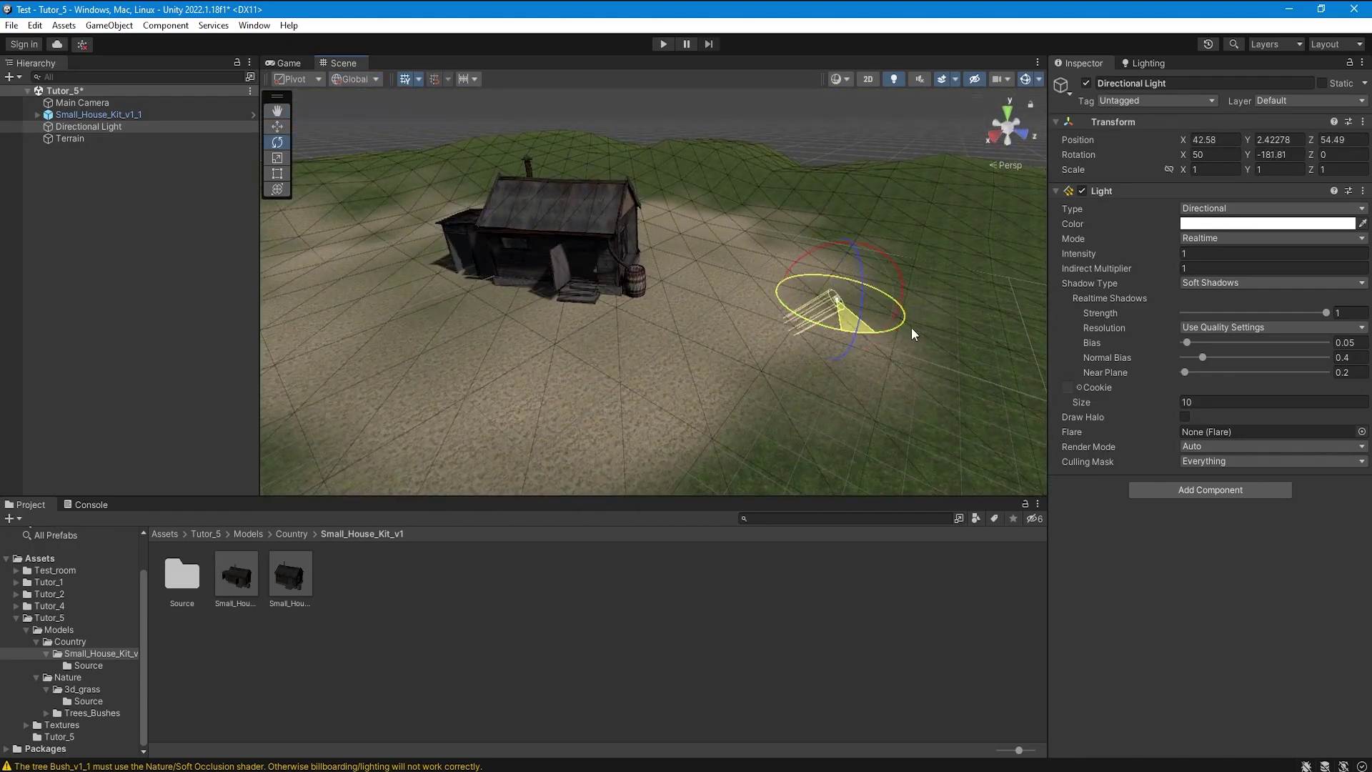
pyautogui.moveTo(828, 329); pyautogui.dragTo(886, 379, button='right')
pyautogui.moveTo(886, 382); pyautogui.dragTo(908, 385)
pyautogui.moveTo(572, 457); pyautogui.dragTo(524, 479, button='right')
# Step: Add the Oak_Tree_v1 prefab to the terrain's paintable trees
pyautogui.click(962, 268)
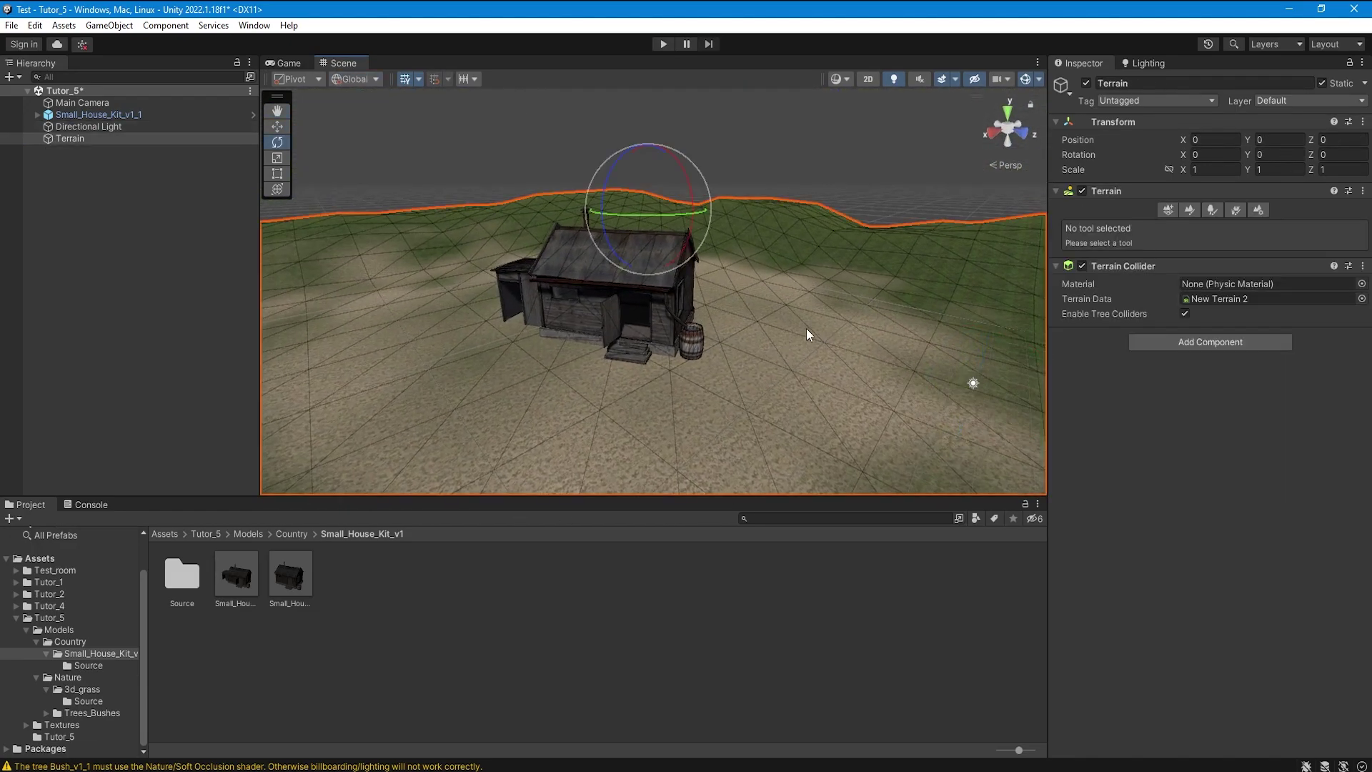
pyautogui.click(1212, 210)
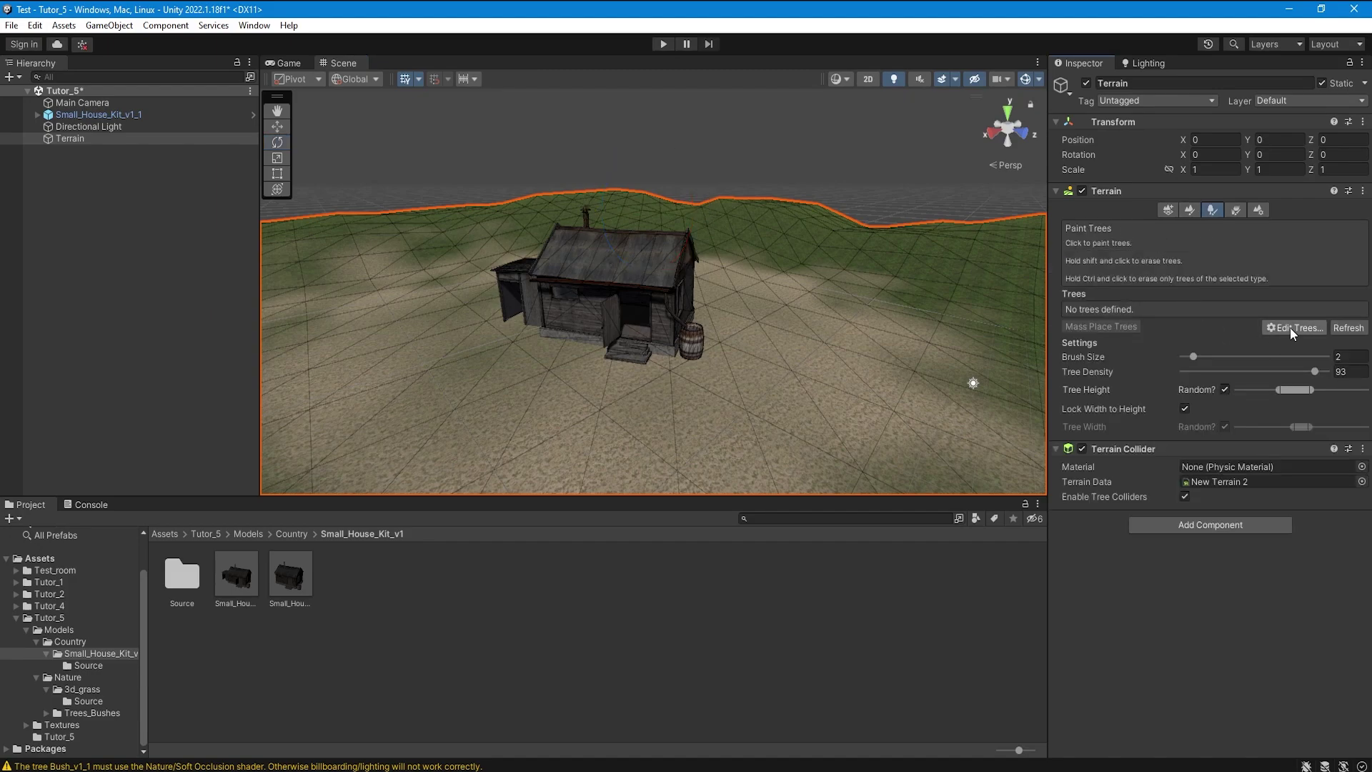
pyautogui.click(1293, 328)
pyautogui.click(1294, 331)
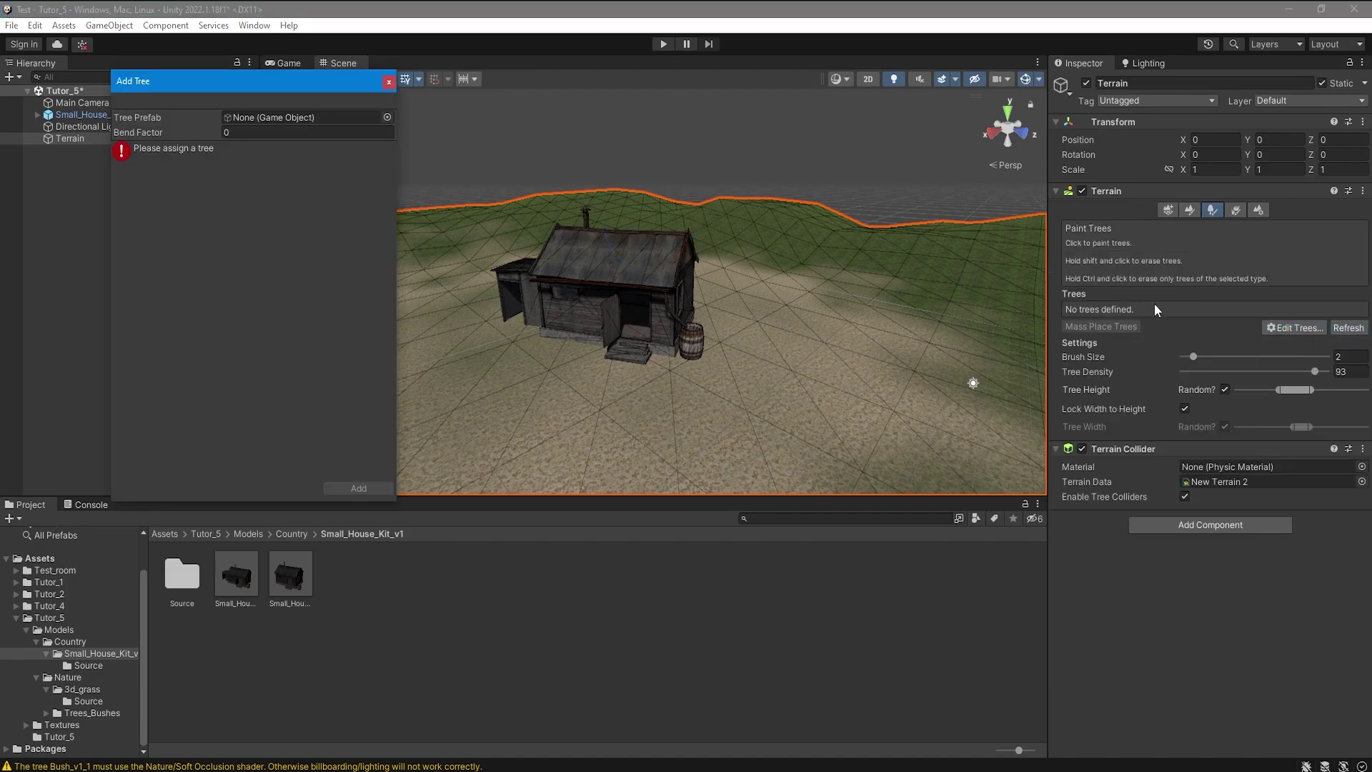
pyautogui.click(387, 117)
pyautogui.write('tree')
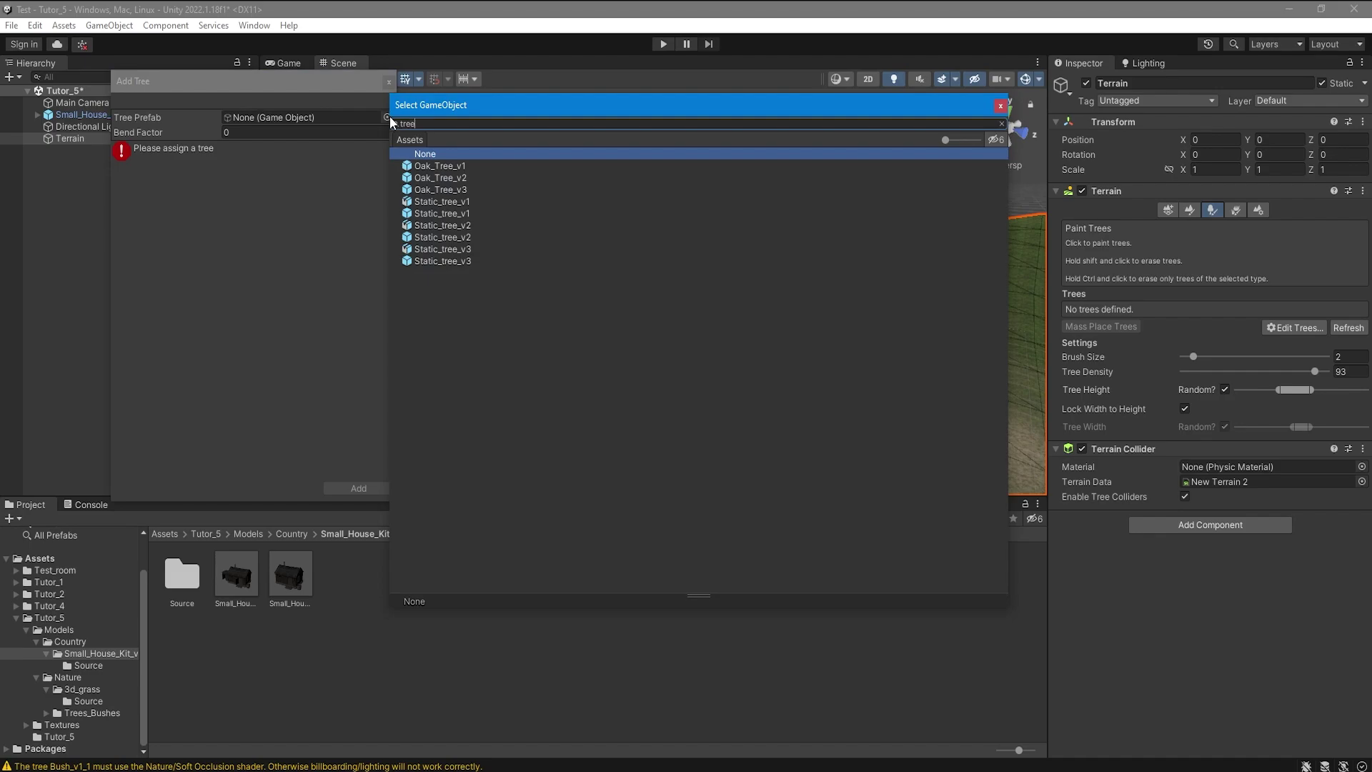
pyautogui.doubleClick(450, 170)
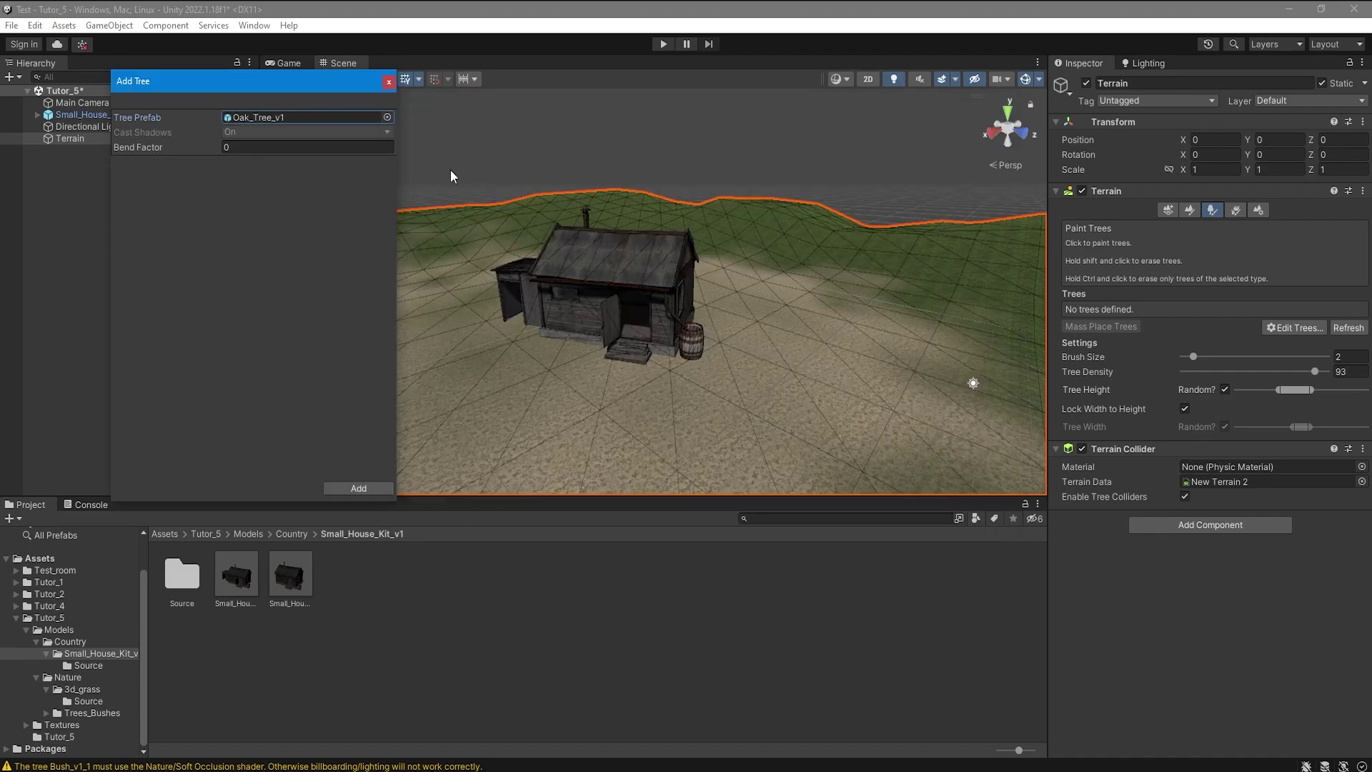
pyautogui.click(366, 487)
# Step: Plant an oak tree on each side of the house and scatter Bush_v1_1 bushes around the clearing
pyautogui.click(427, 289)
pyautogui.click(937, 365)
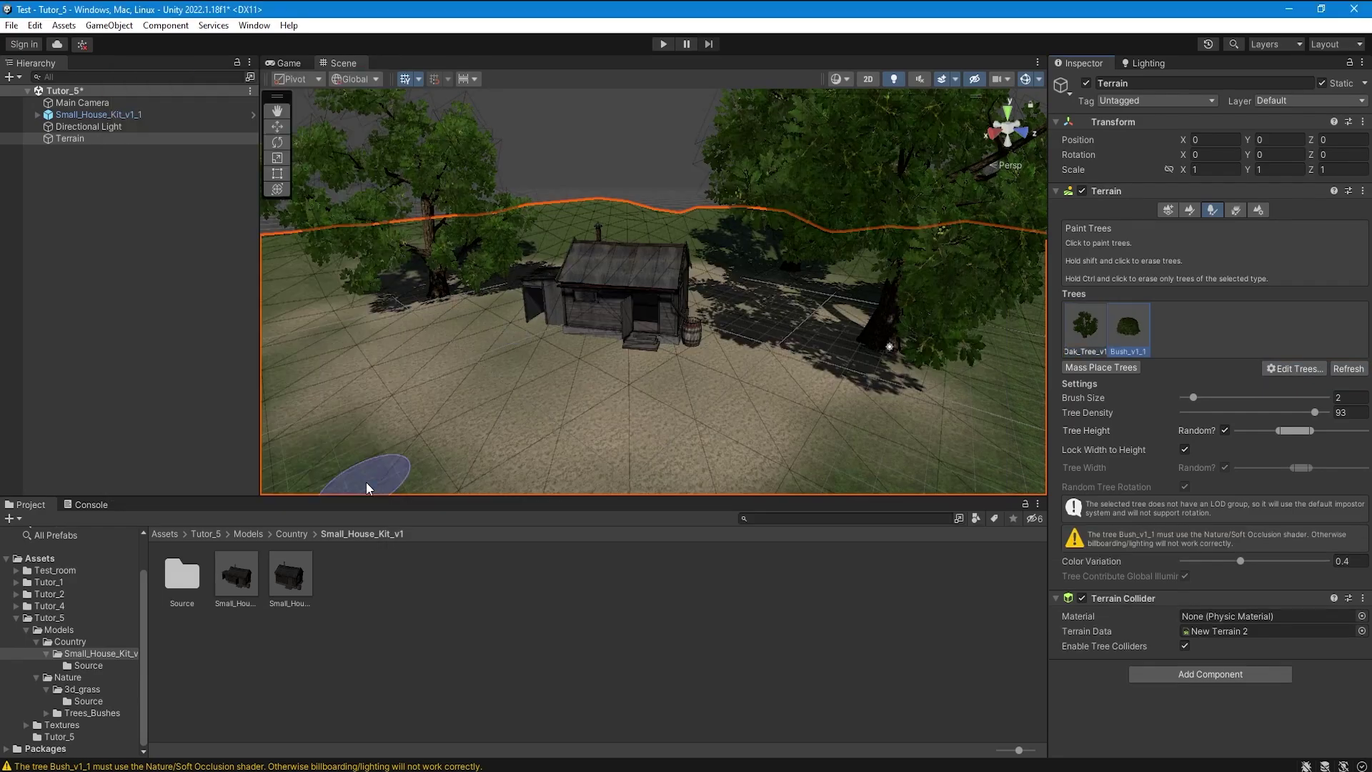
pyautogui.click(400, 343)
pyautogui.click(560, 368)
pyautogui.click(400, 302)
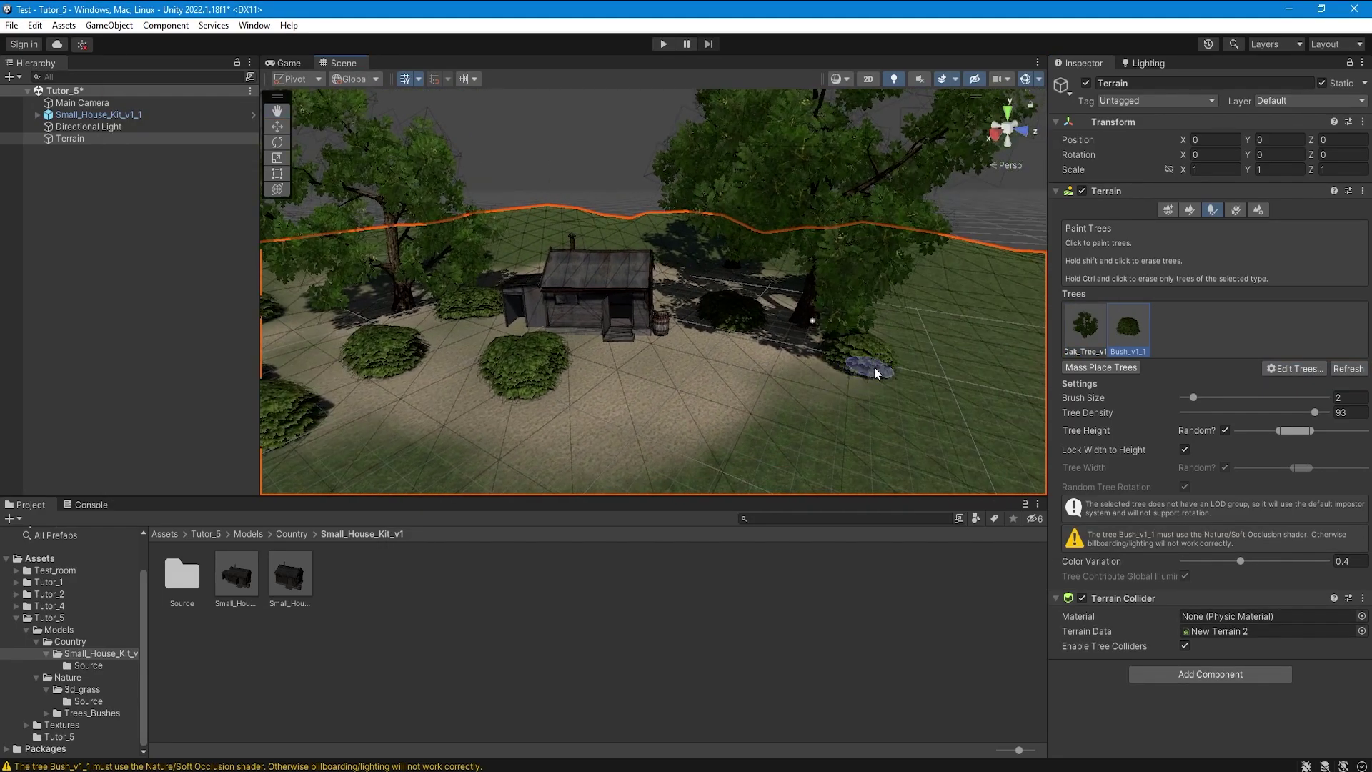
pyautogui.click(873, 367)
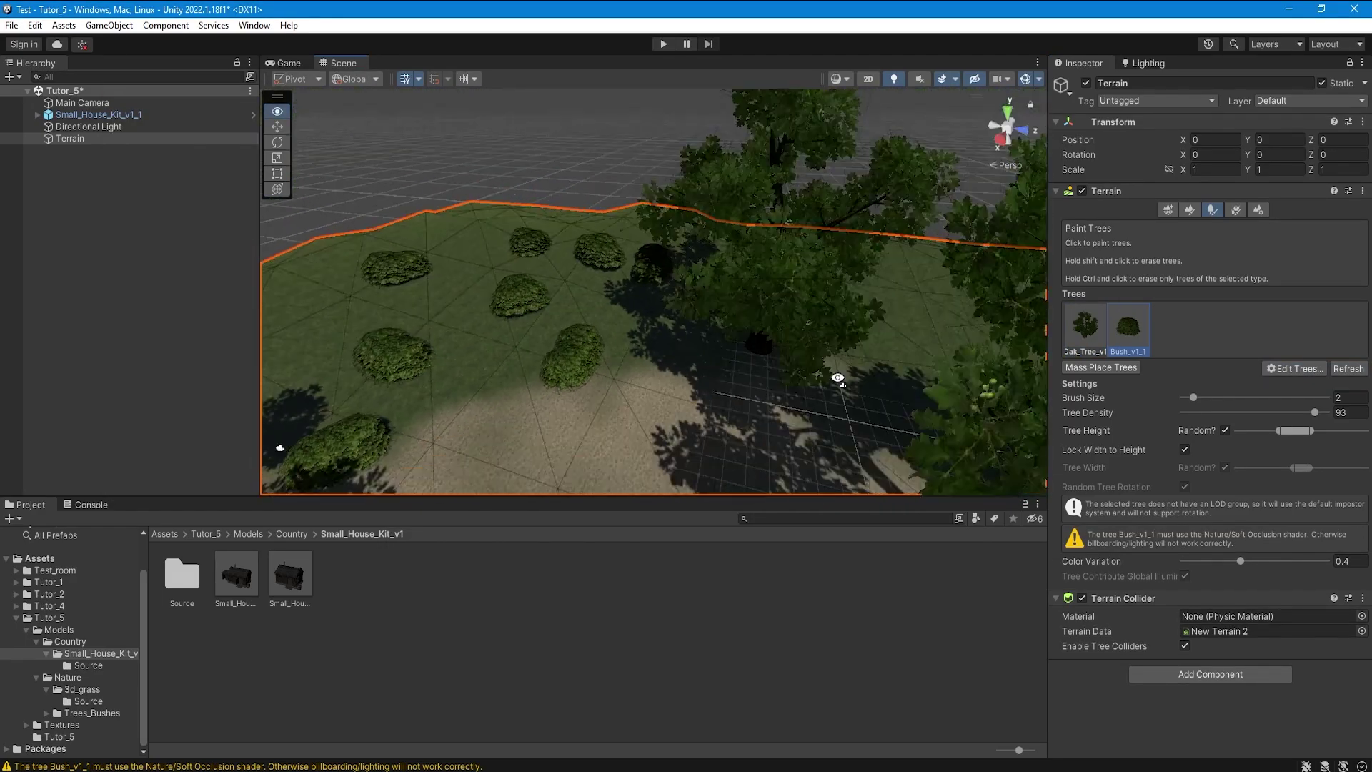
pyautogui.click(902, 370)
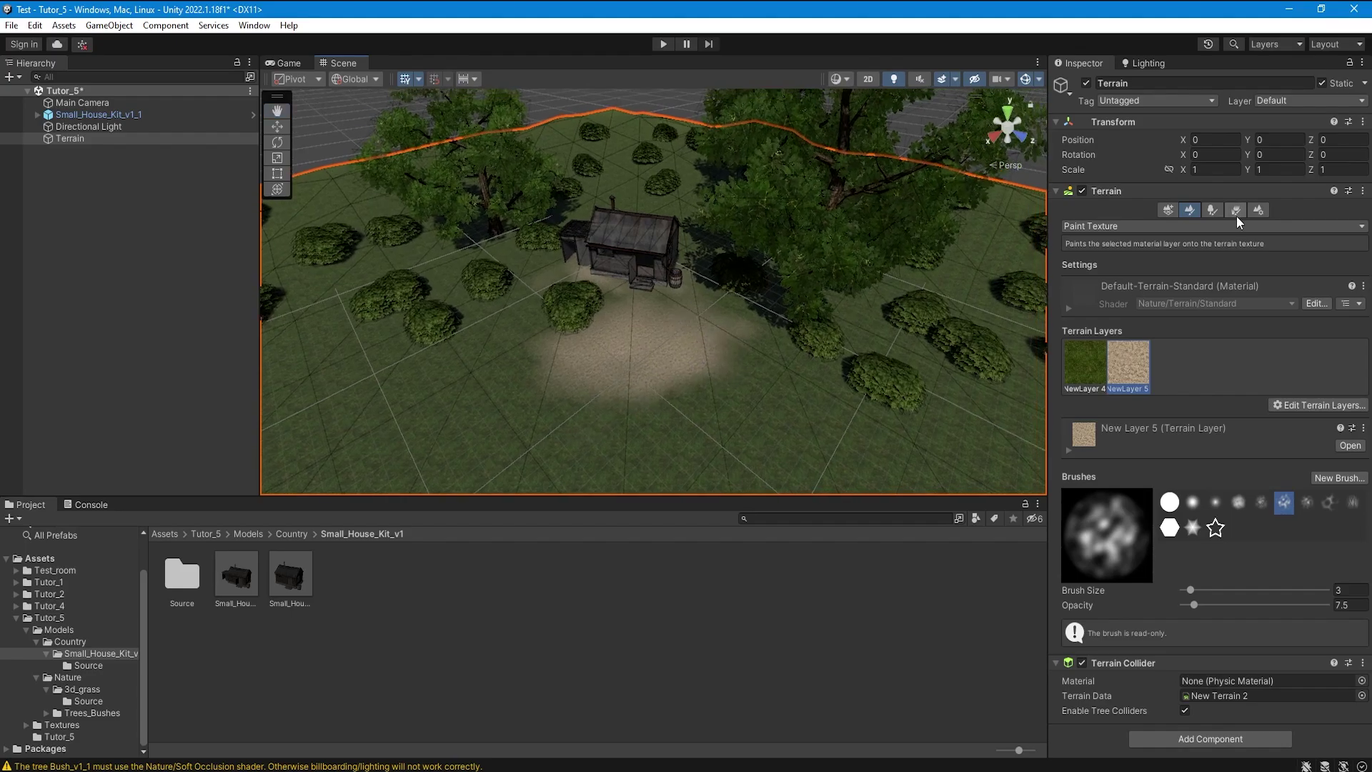
# Step: Start a new grass texture detail for the terrain with 3d_grass_v1_3 as its Detail Texture
pyautogui.click(1236, 209)
pyautogui.click(1293, 329)
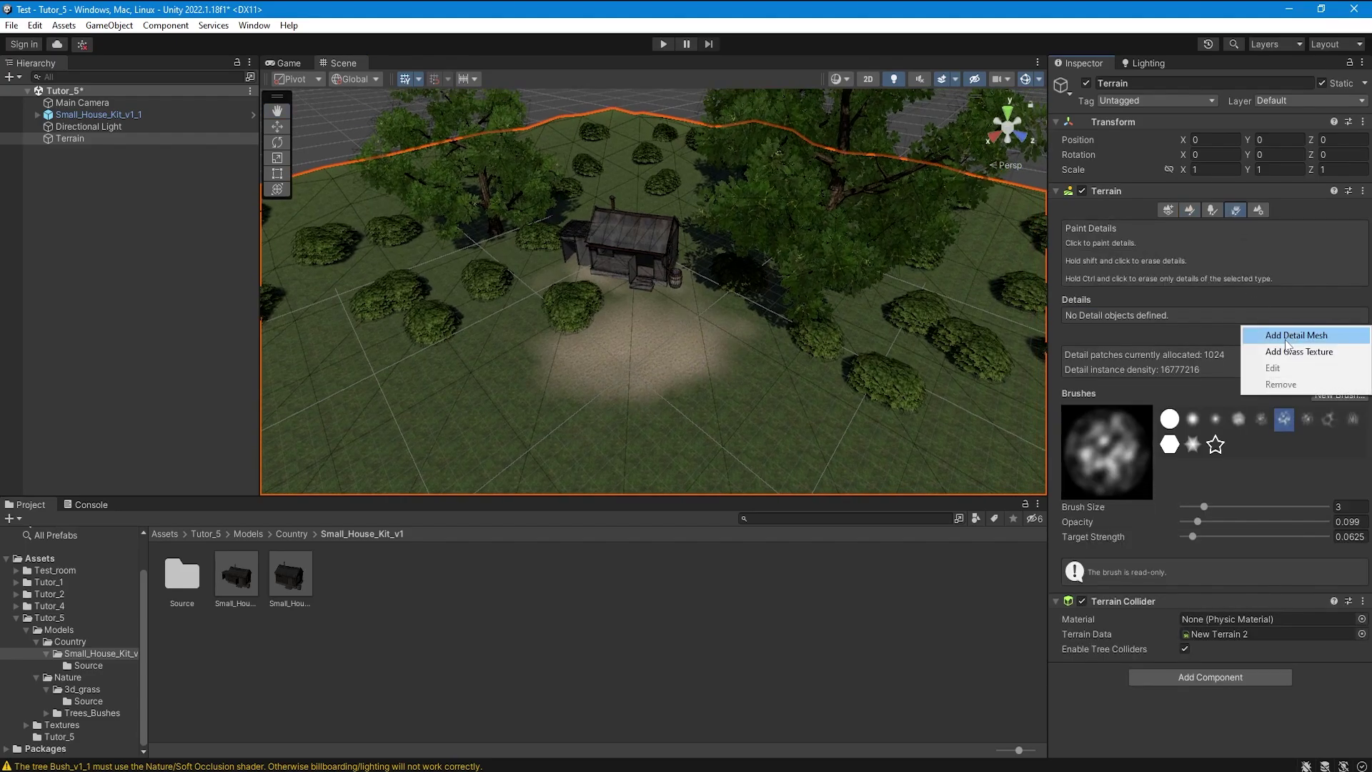
pyautogui.click(1290, 352)
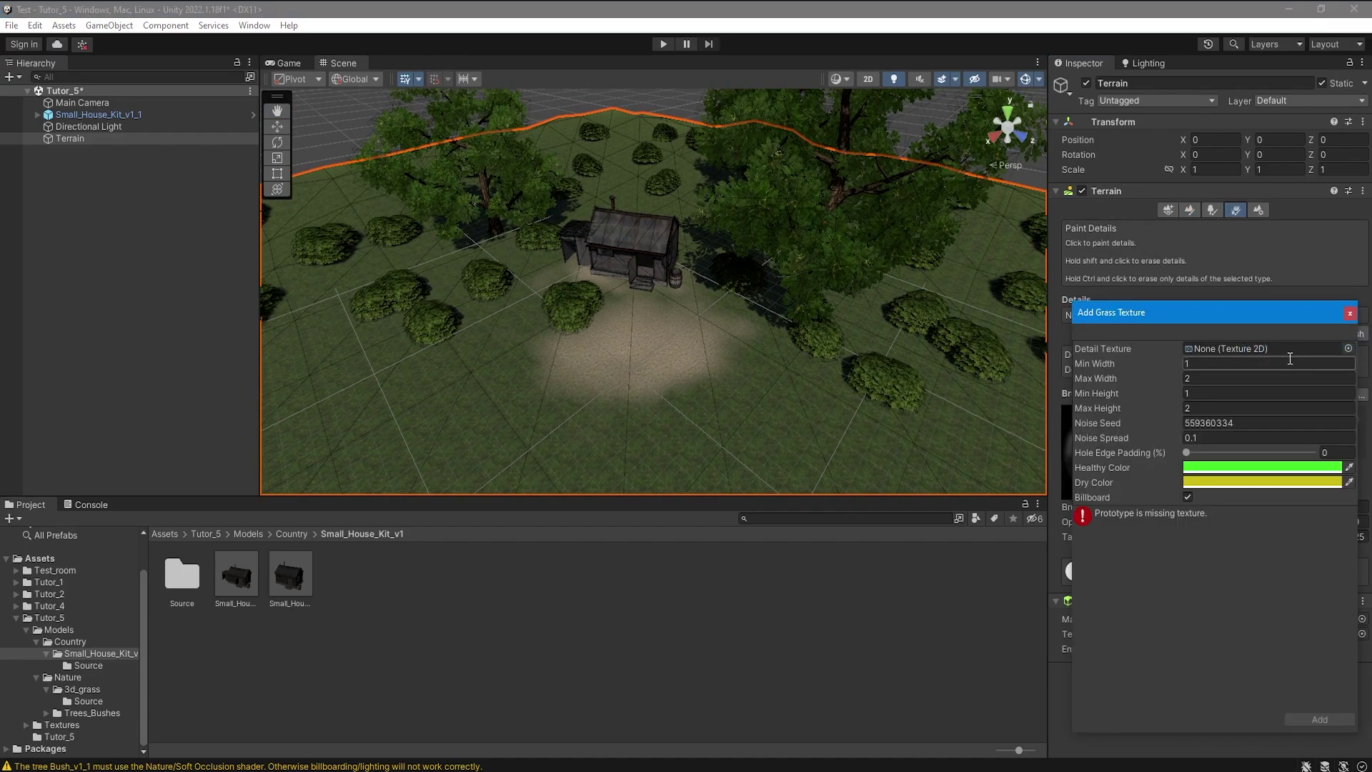
pyautogui.click(1349, 349)
pyautogui.write('gra')
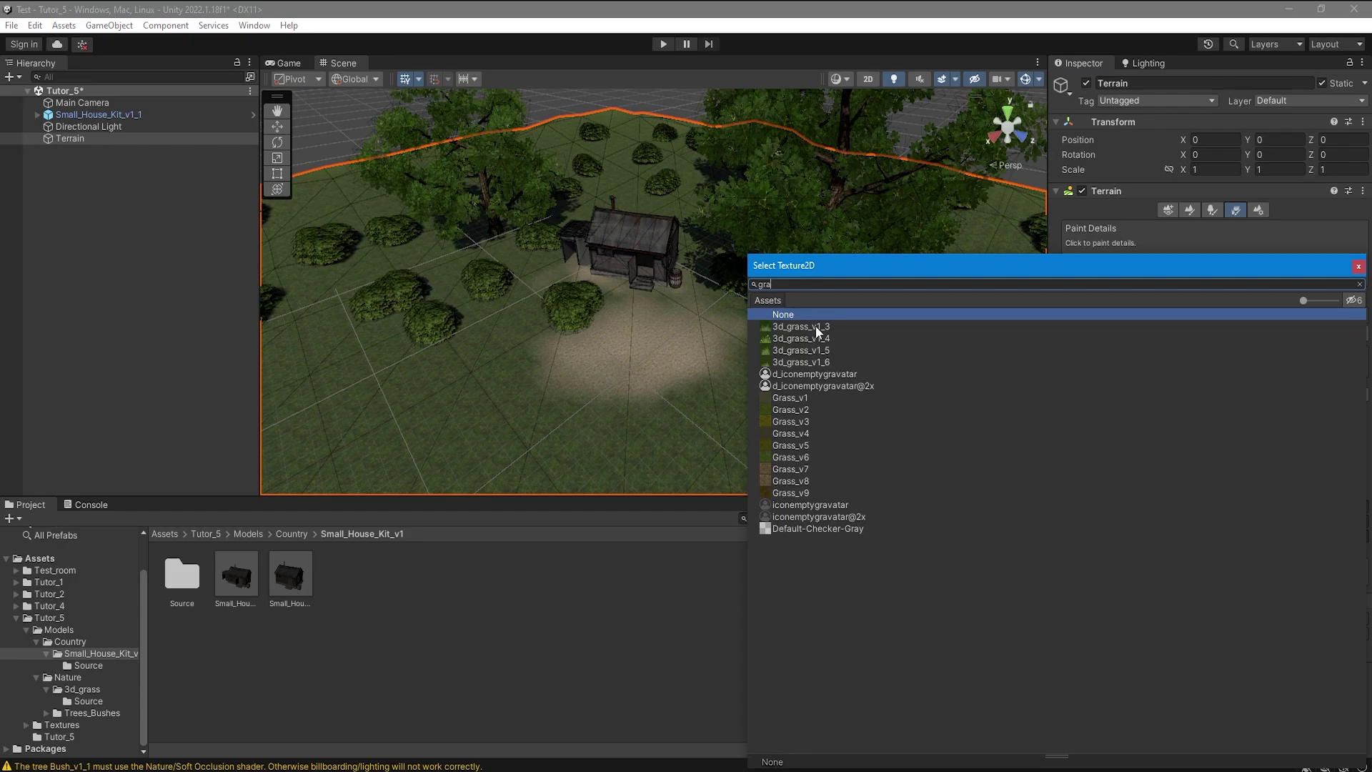
pyautogui.doubleClick(817, 326)
# Step: Set the grass's Healthy Color to C1C8C0 and Dry Color to A9A79A, and add it to the terrain details
pyautogui.click(1262, 468)
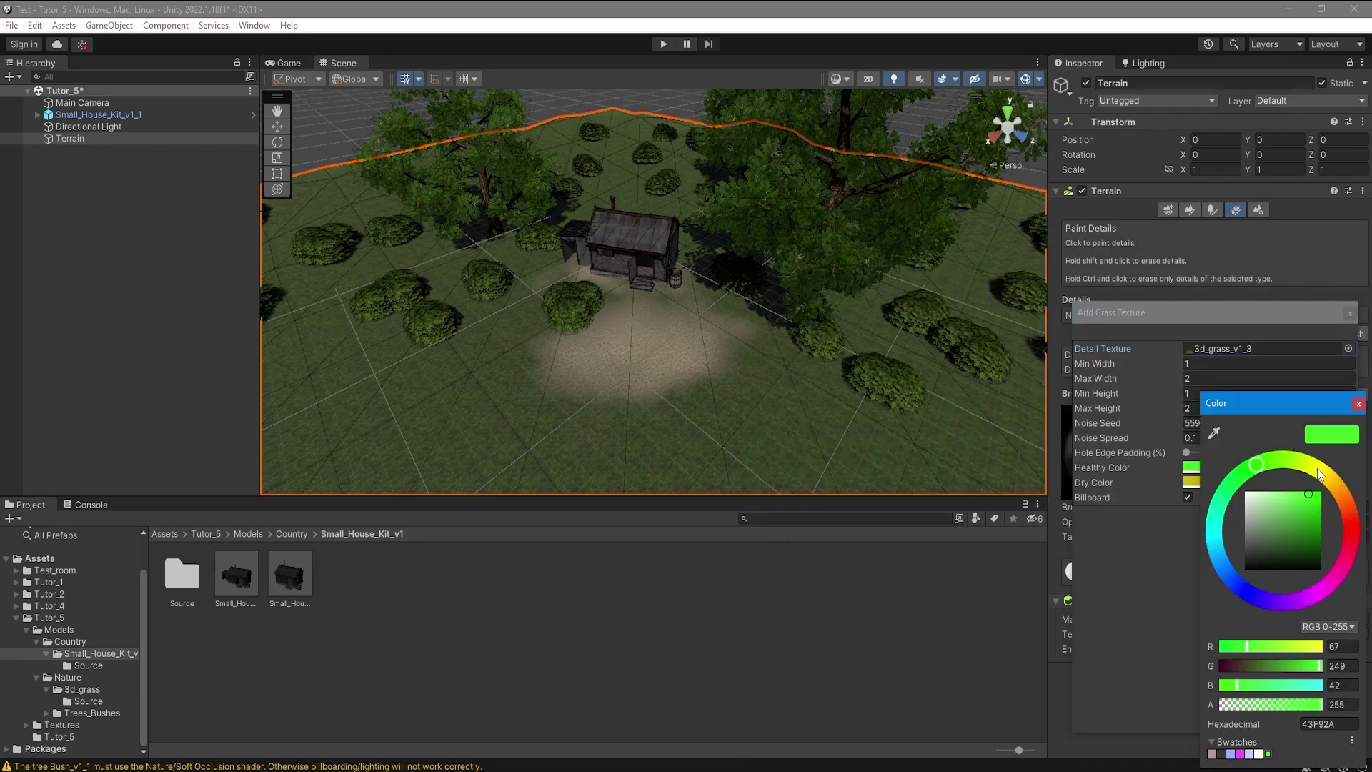
pyautogui.click(1249, 509)
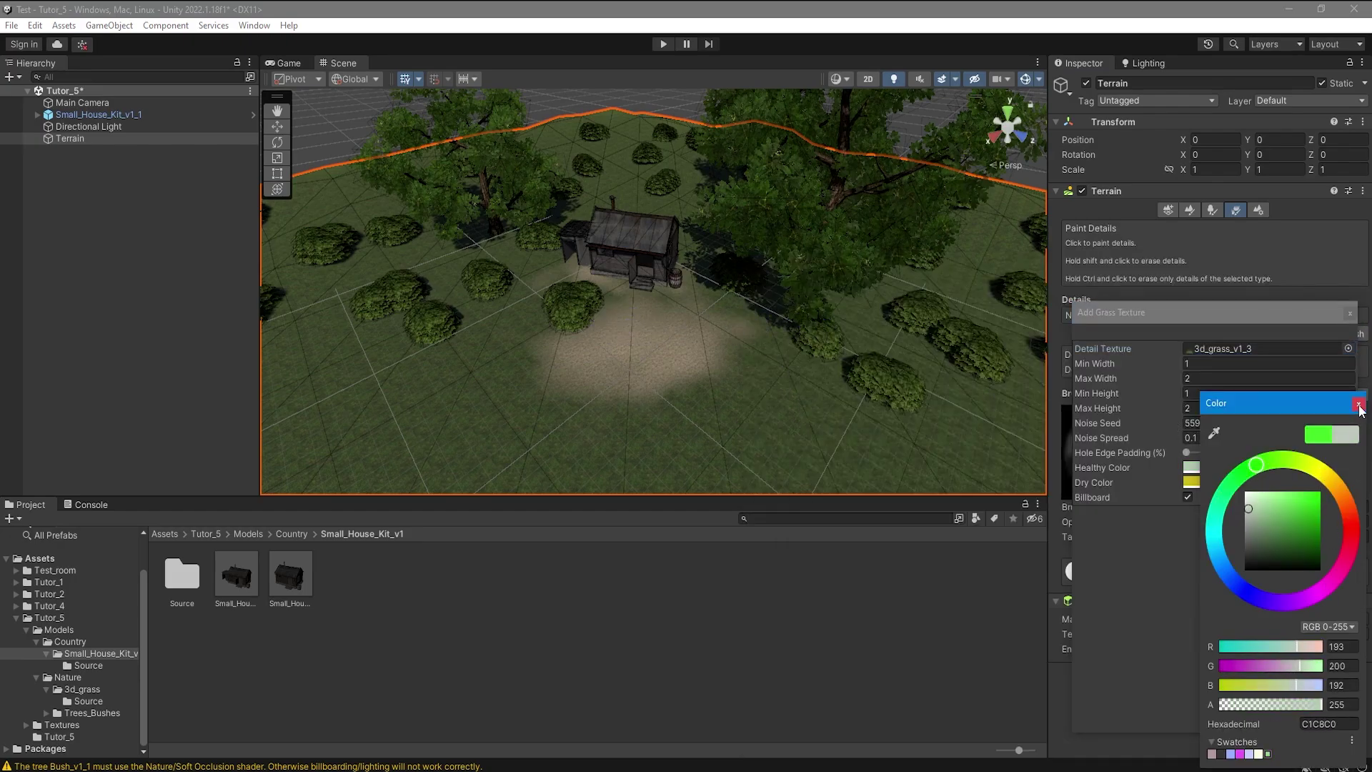
pyautogui.click(1359, 404)
pyautogui.click(1244, 483)
pyautogui.click(1256, 517)
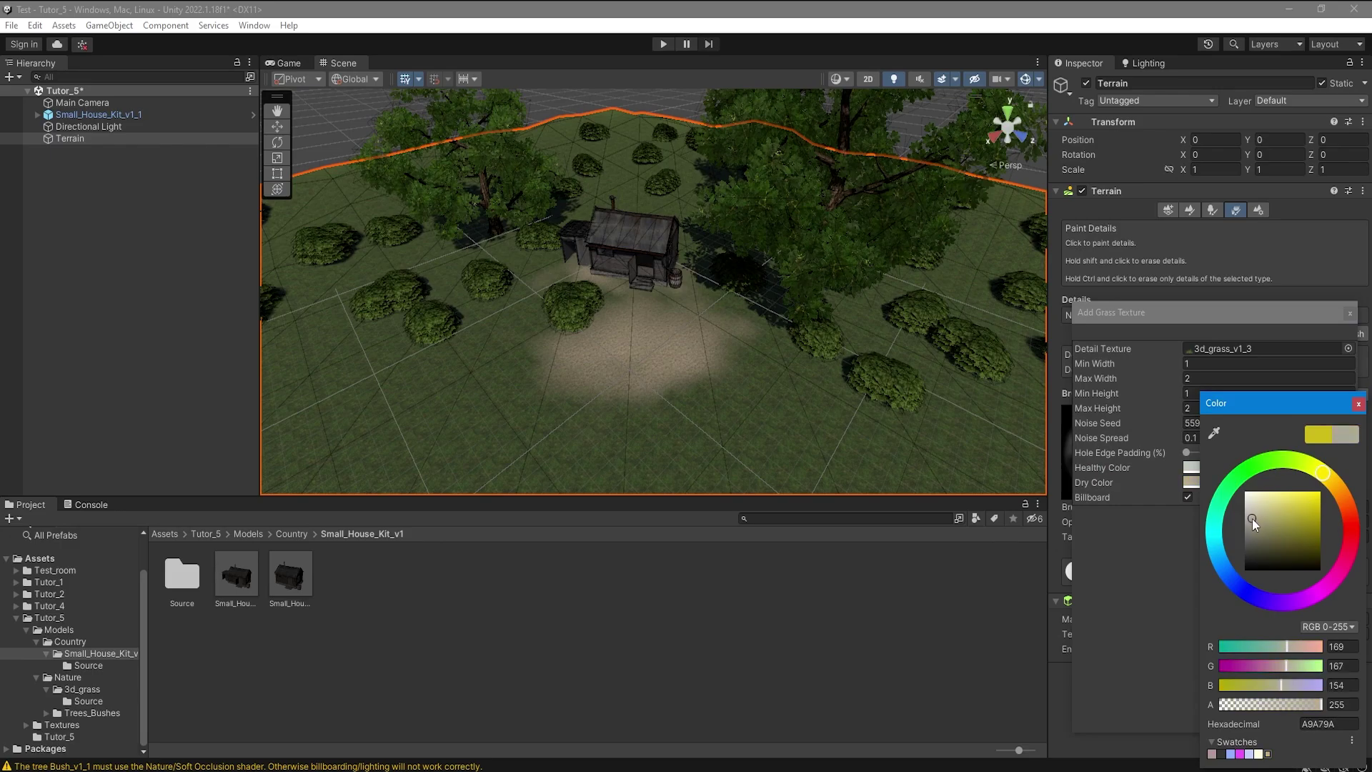
pyautogui.click(1359, 403)
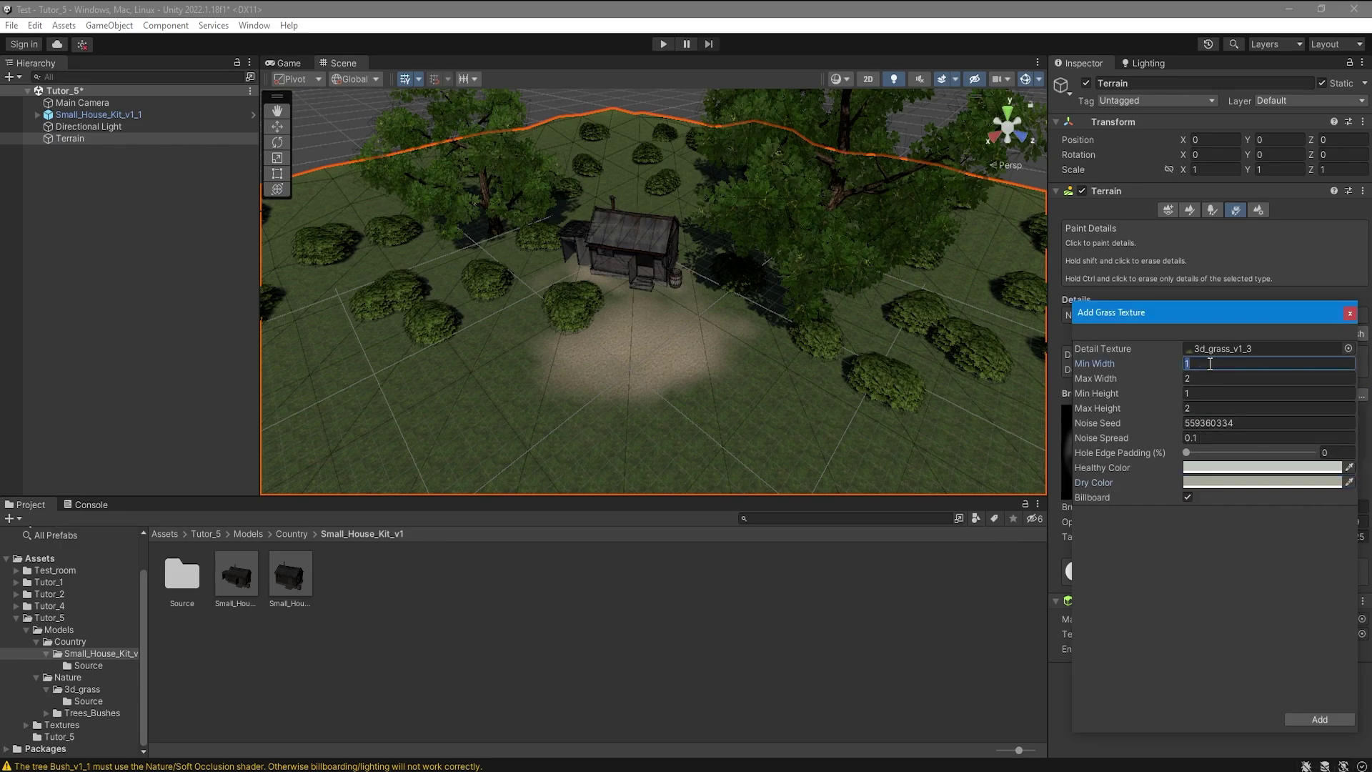
pyautogui.click(1321, 719)
# Step: Enlarge the detail brush, lower its opacity and paint a first patch of grass on the terrain
pyautogui.moveTo(1220, 547); pyautogui.dragTo(1224, 549)
pyautogui.moveTo(1201, 564); pyautogui.dragTo(1189, 568)
pyautogui.moveTo(761, 465); pyautogui.dragTo(729, 467, button='right')
pyautogui.click(502, 350)
# Step: Paint grass across the terrain around the clearing with a brush size of 16.1 and opacity of 0.054
pyautogui.click(1194, 569)
pyautogui.moveTo(1221, 548); pyautogui.dragTo(1229, 547)
pyautogui.moveTo(858, 389); pyautogui.dragTo(876, 383, button='right')
pyautogui.scroll(-3, 876, 383)
pyautogui.moveTo(1228, 547); pyautogui.dragTo(1250, 548)
pyautogui.moveTo(954, 363); pyautogui.dragTo(990, 418)
pyautogui.moveTo(362, 343); pyautogui.dragTo(500, 314)
pyautogui.moveTo(400, 293); pyautogui.dragTo(364, 268, button='right')
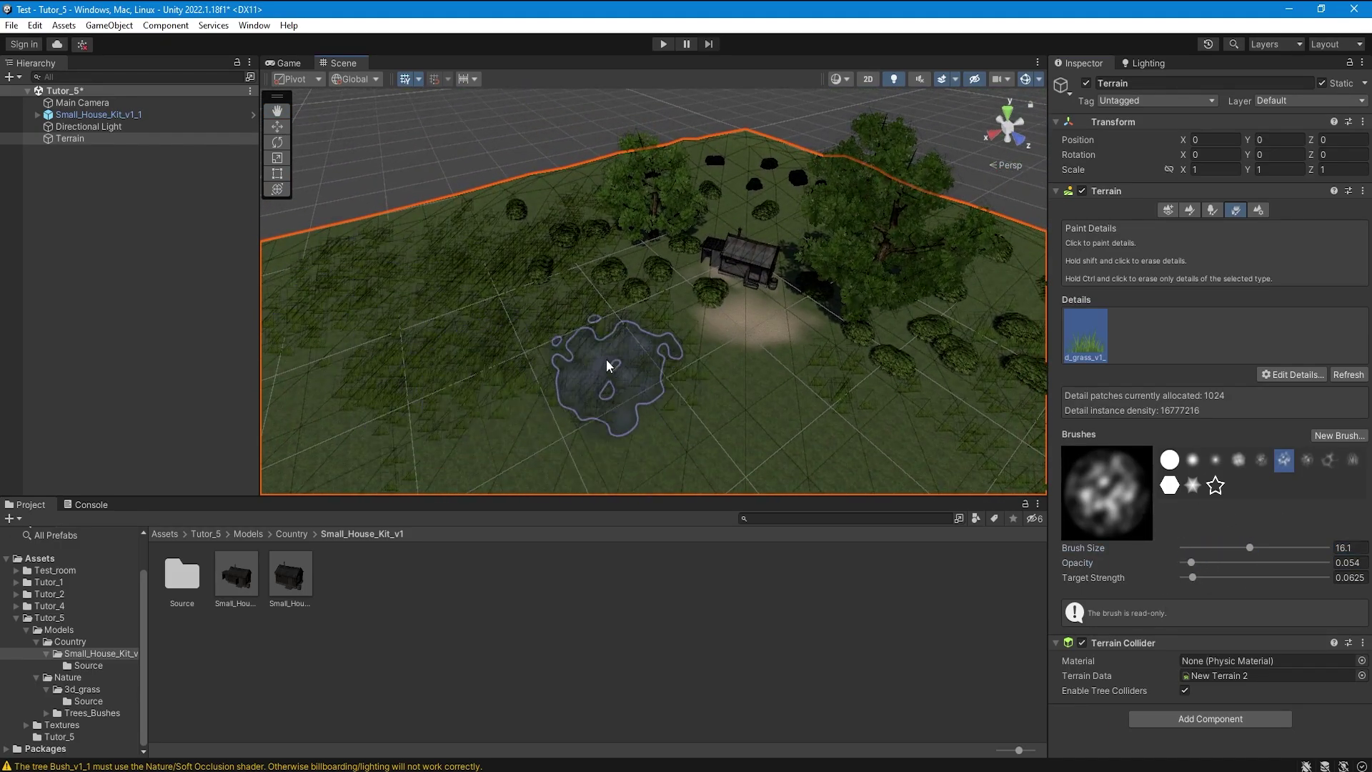
pyautogui.moveTo(570, 319)
pyautogui.mouseDown(button='right')
pyautogui.moveTo(705, 215)
pyautogui.moveTo(812, 251)
pyautogui.moveTo(972, 378)
pyautogui.moveTo(754, 408)
pyautogui.moveTo(658, 224)
pyautogui.moveTo(500, 190)
pyautogui.moveTo(741, 285)
pyautogui.moveTo(803, 328)
pyautogui.moveTo(705, 205)
pyautogui.moveTo(500, 300)
pyautogui.moveTo(616, 351)
pyautogui.moveTo(505, 389)
pyautogui.mouseUp(button='right')
pyautogui.moveTo(668, 368)
pyautogui.mouseDown(button='right')
pyautogui.moveTo(801, 289)
pyautogui.moveTo(786, 312)
pyautogui.moveTo(704, 304)
pyautogui.mouseUp(button='right')
# Step: Start a second grass texture detail with 3d_grass_v1_4 as its Detail Texture
pyautogui.click(1284, 376)
pyautogui.click(1295, 392)
pyautogui.click(1349, 349)
pyautogui.doubleClick(822, 336)
# Step: Give the second grass a pale grey Healthy Color and Dry Color, and add it to the terrain details
pyautogui.click(1252, 467)
pyautogui.click(1252, 508)
pyautogui.click(1359, 404)
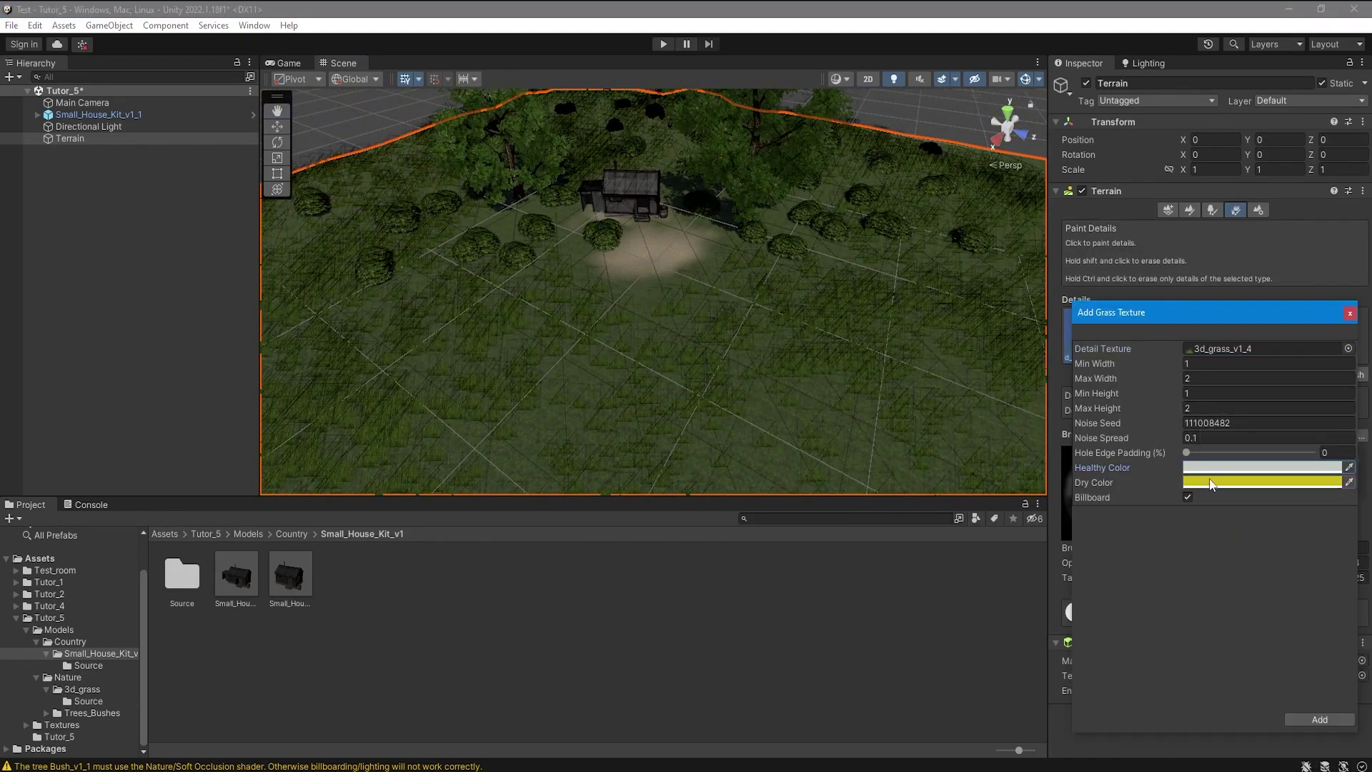
pyautogui.click(1214, 483)
pyautogui.click(1253, 506)
pyautogui.click(1359, 404)
pyautogui.click(1320, 719)
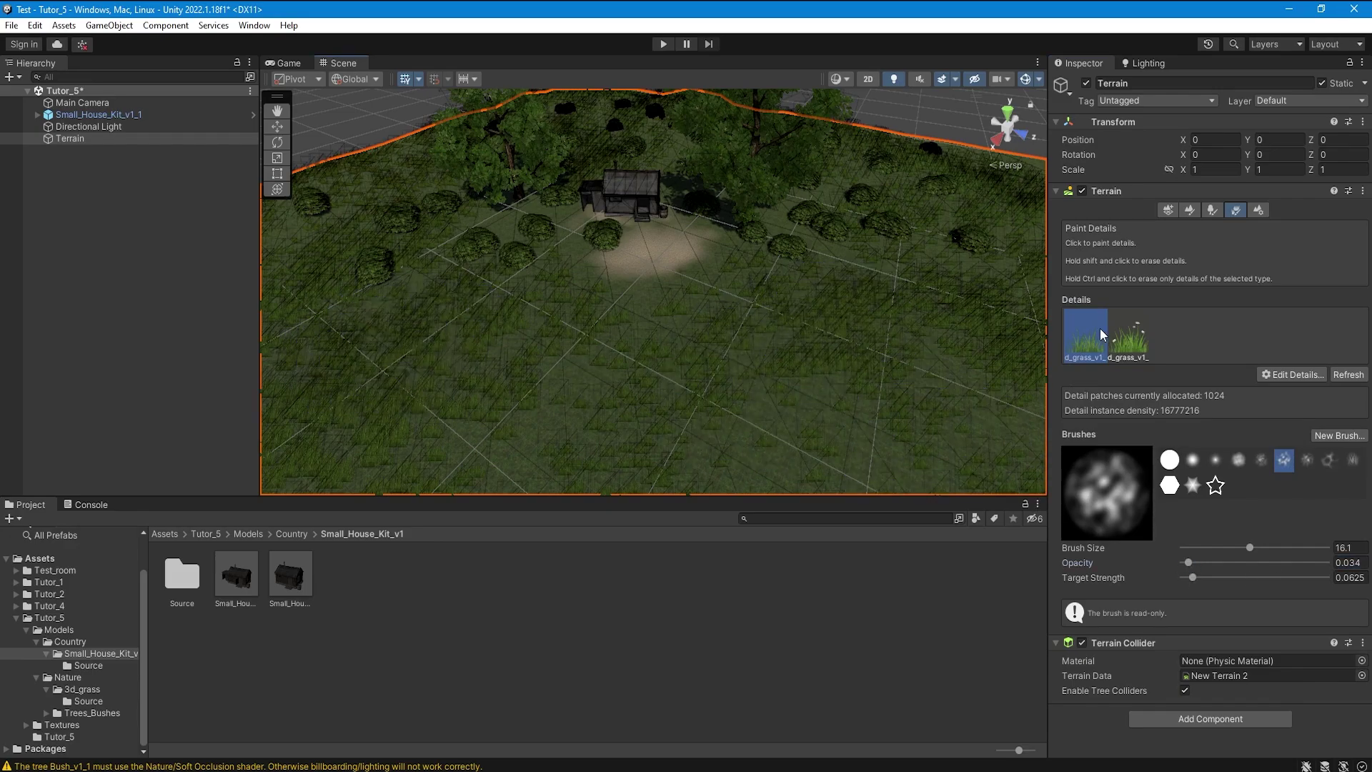
# Step: Paint the flowering 3d_grass_v1_4 detail around the house with a brush size of 7
pyautogui.click(1129, 334)
pyautogui.scroll(-10, 527, 358)
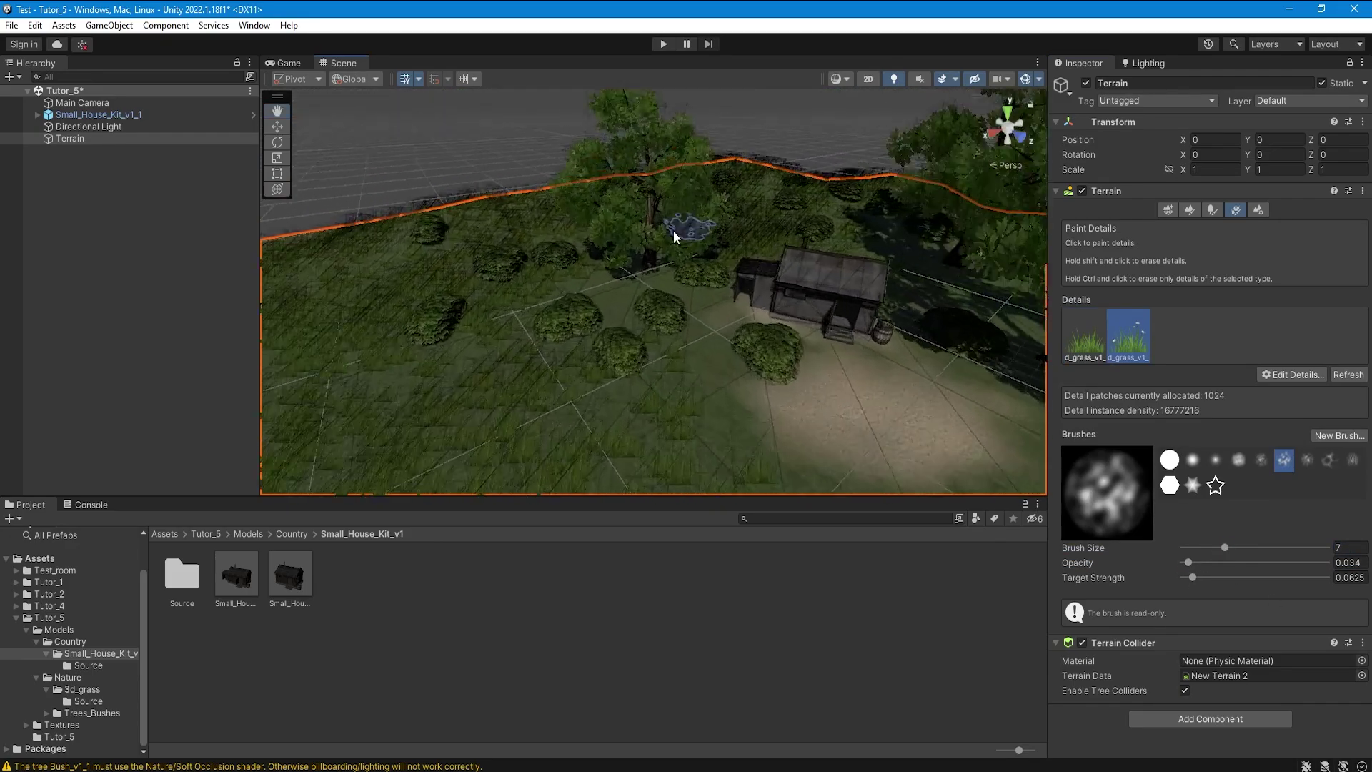
# Step: Switch the Scene view's draw mode to Shaded, without the wireframe
pyautogui.click(838, 79)
pyautogui.click(859, 106)
pyautogui.moveTo(586, 308)
pyautogui.mouseDown(button='right')
pyautogui.moveTo(735, 315)
pyautogui.moveTo(665, 322)
pyautogui.mouseUp(button='right')
pyautogui.moveTo(491, 429)
pyautogui.mouseDown(button='right')
pyautogui.moveTo(748, 236)
pyautogui.moveTo(568, 322)
pyautogui.mouseUp(button='right')
pyautogui.moveTo(486, 400); pyautogui.dragTo(745, 327, button='right')
pyautogui.press('s')
pyautogui.press('w')
# Step: Show the environment lighting settings and create a new material in the Tutor_5 Textures folder
pyautogui.click(1144, 65)
pyautogui.click(1136, 83)
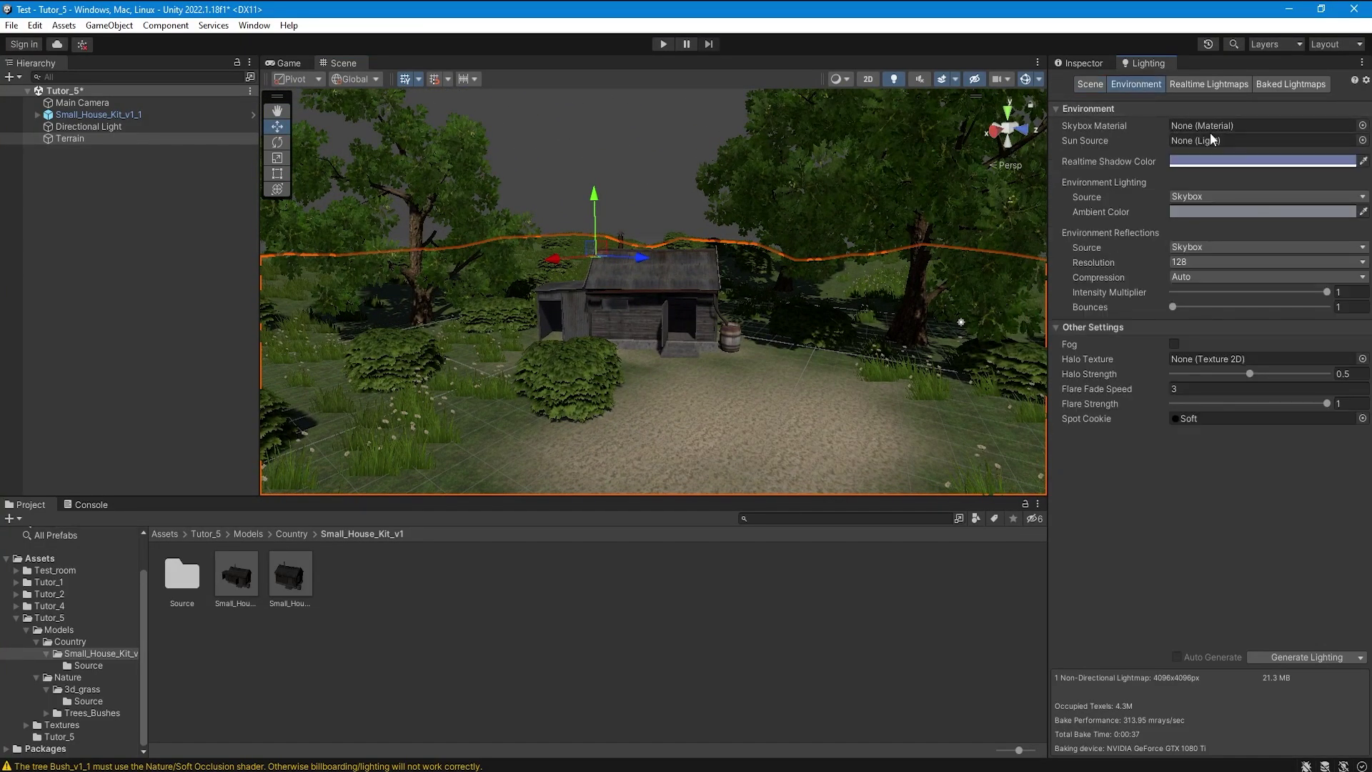
pyautogui.click(76, 726)
pyautogui.rightClick(574, 577)
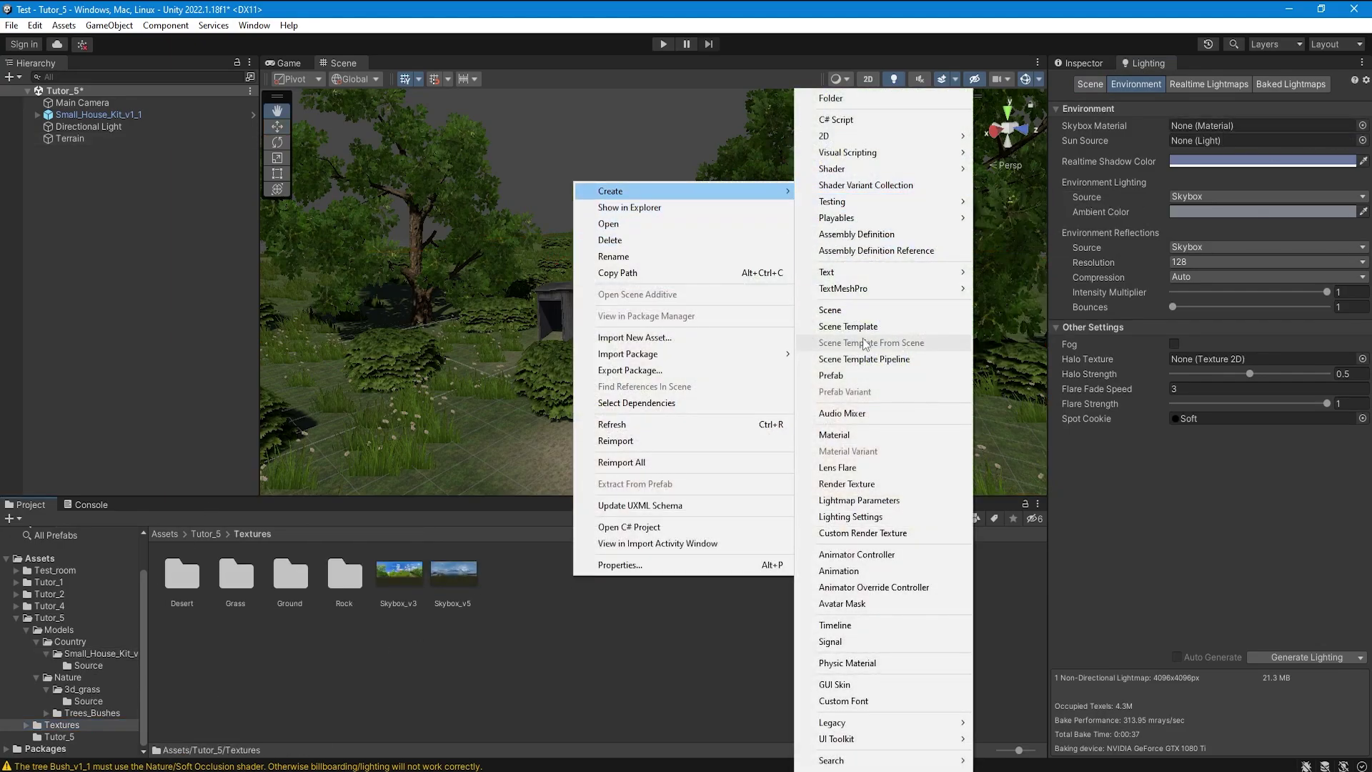
pyautogui.click(839, 434)
# Step: Set the new material's shader to Skybox/Panoramic
pyautogui.click(1083, 63)
pyautogui.click(1190, 98)
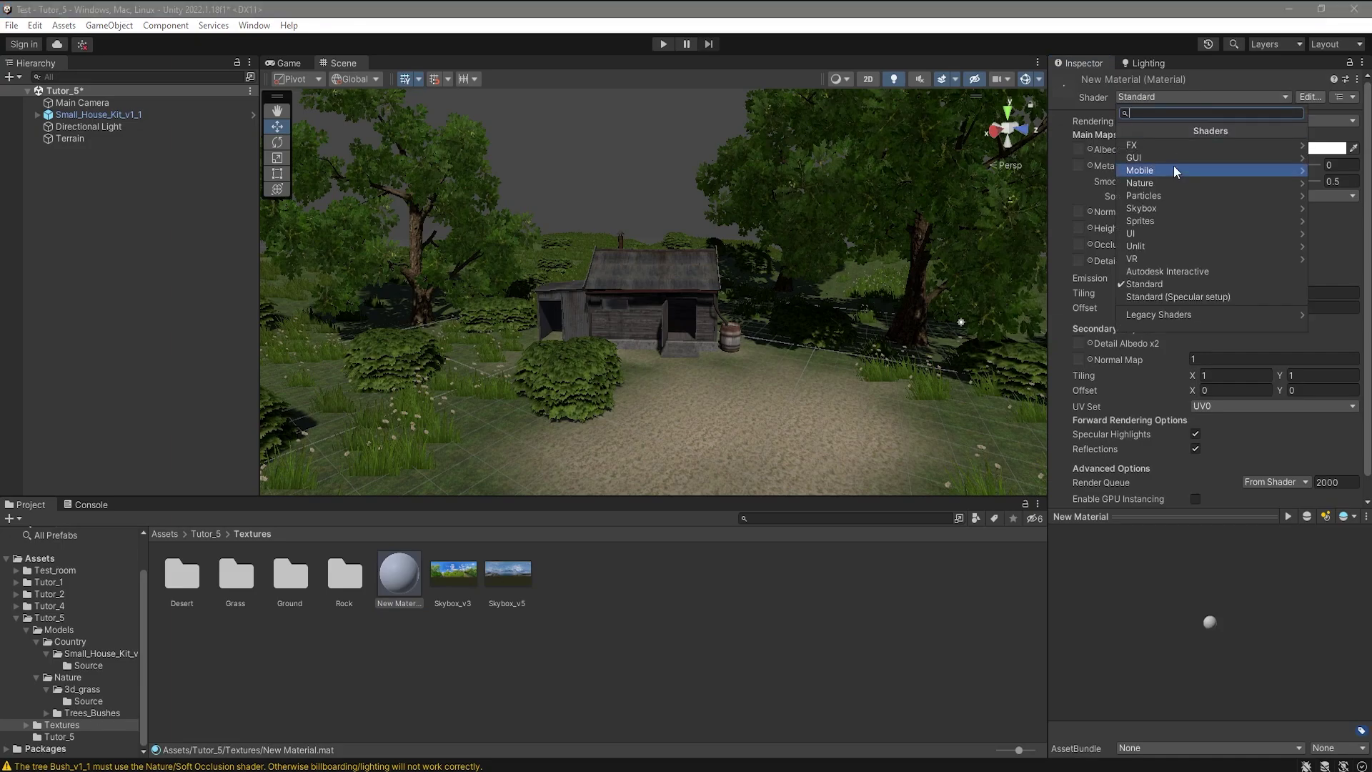
pyautogui.click(1160, 206)
pyautogui.click(1157, 170)
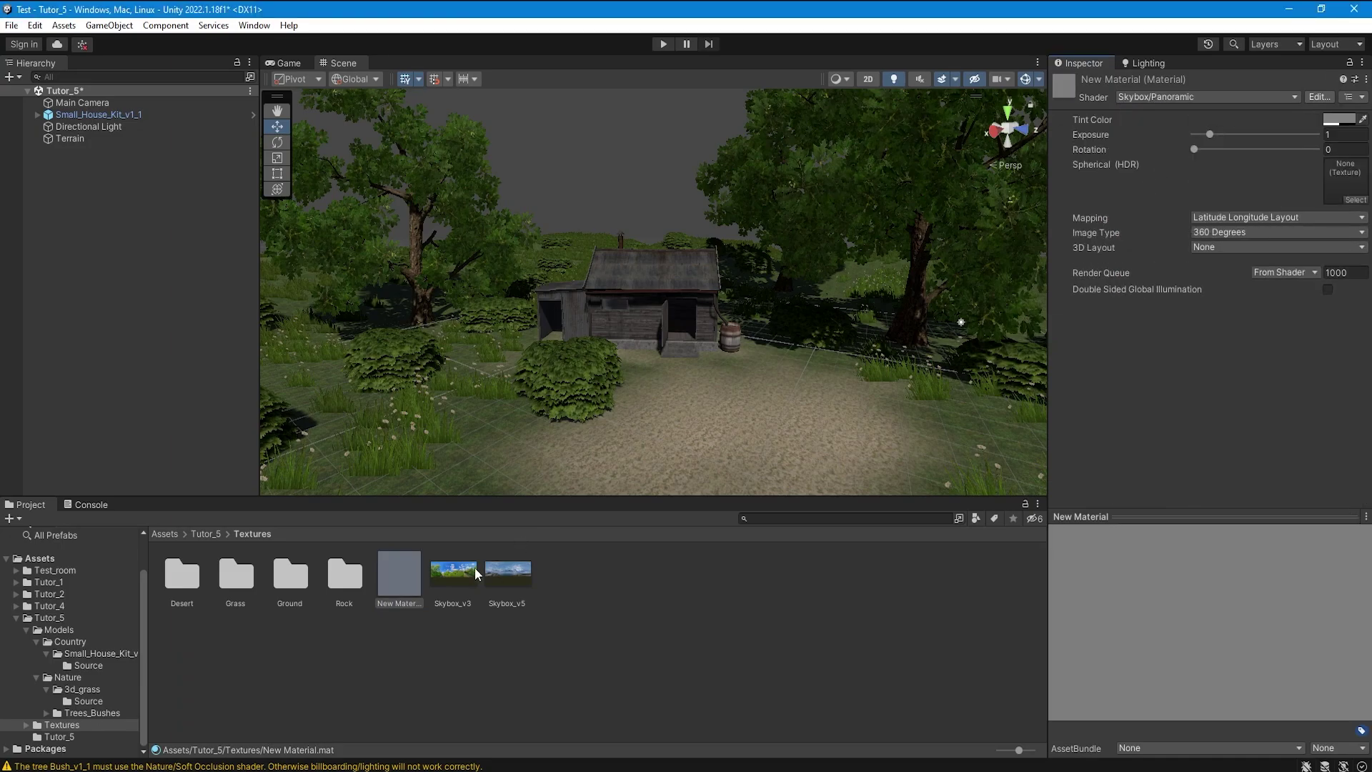
# Step: Assign the Skybox_v5 image as the new material's spherical texture and apply the material to the scene's sky
pyautogui.moveTo(1182, 283); pyautogui.dragTo(1346, 179)
pyautogui.moveTo(399, 574); pyautogui.dragTo(637, 220)
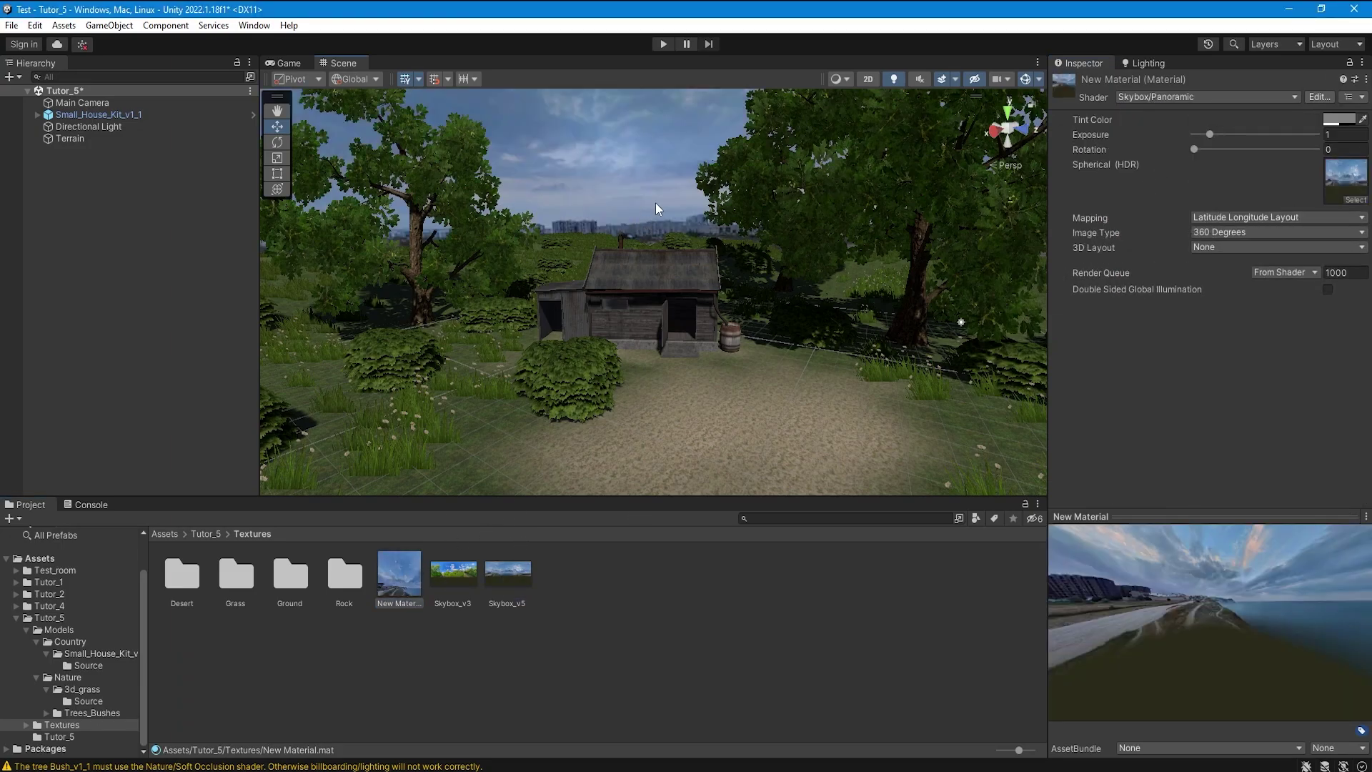
pyautogui.moveTo(653, 212); pyautogui.dragTo(634, 160, button='right')
# Step: Replace the skybox material's spherical texture with Skybox_v3 and check the sky and its rotation setting
pyautogui.moveTo(1257, 246); pyautogui.dragTo(1344, 179)
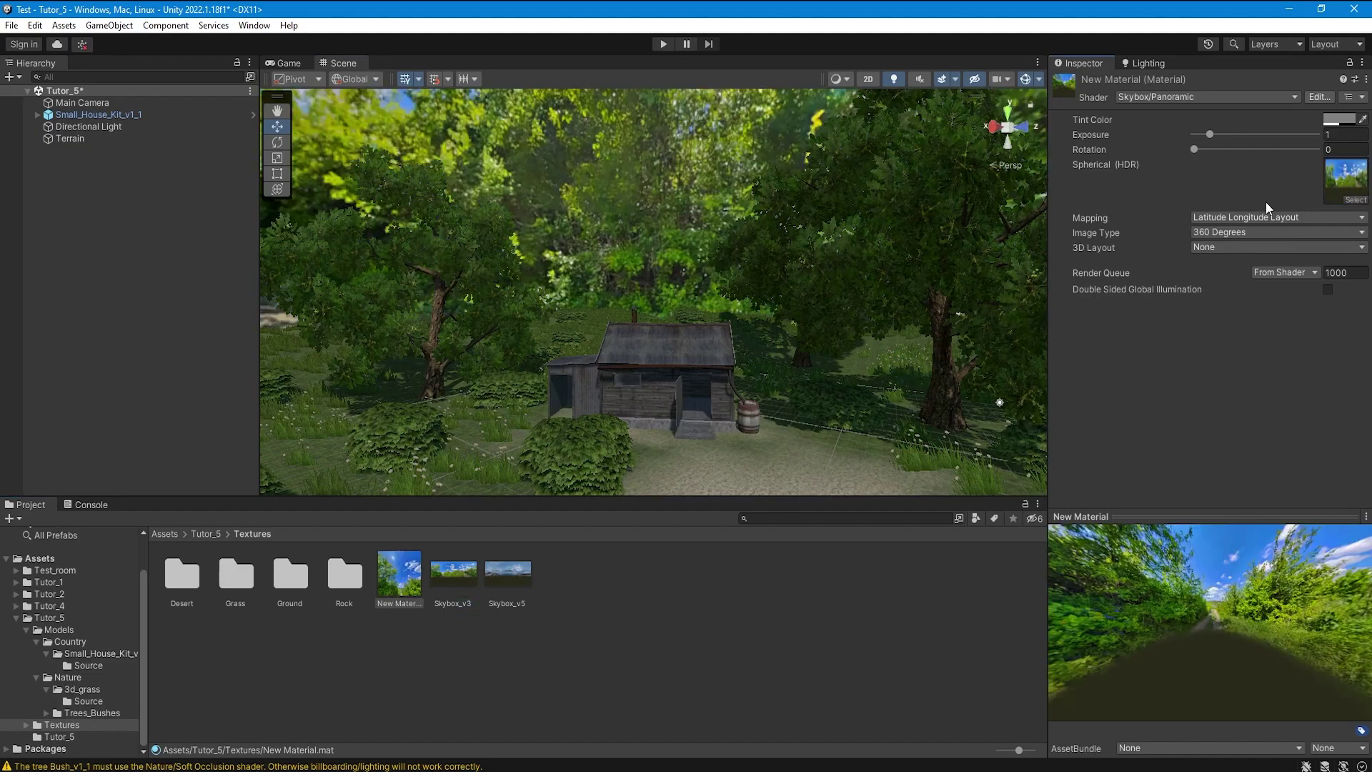
pyautogui.moveTo(654, 203); pyautogui.dragTo(661, 292, button='right')
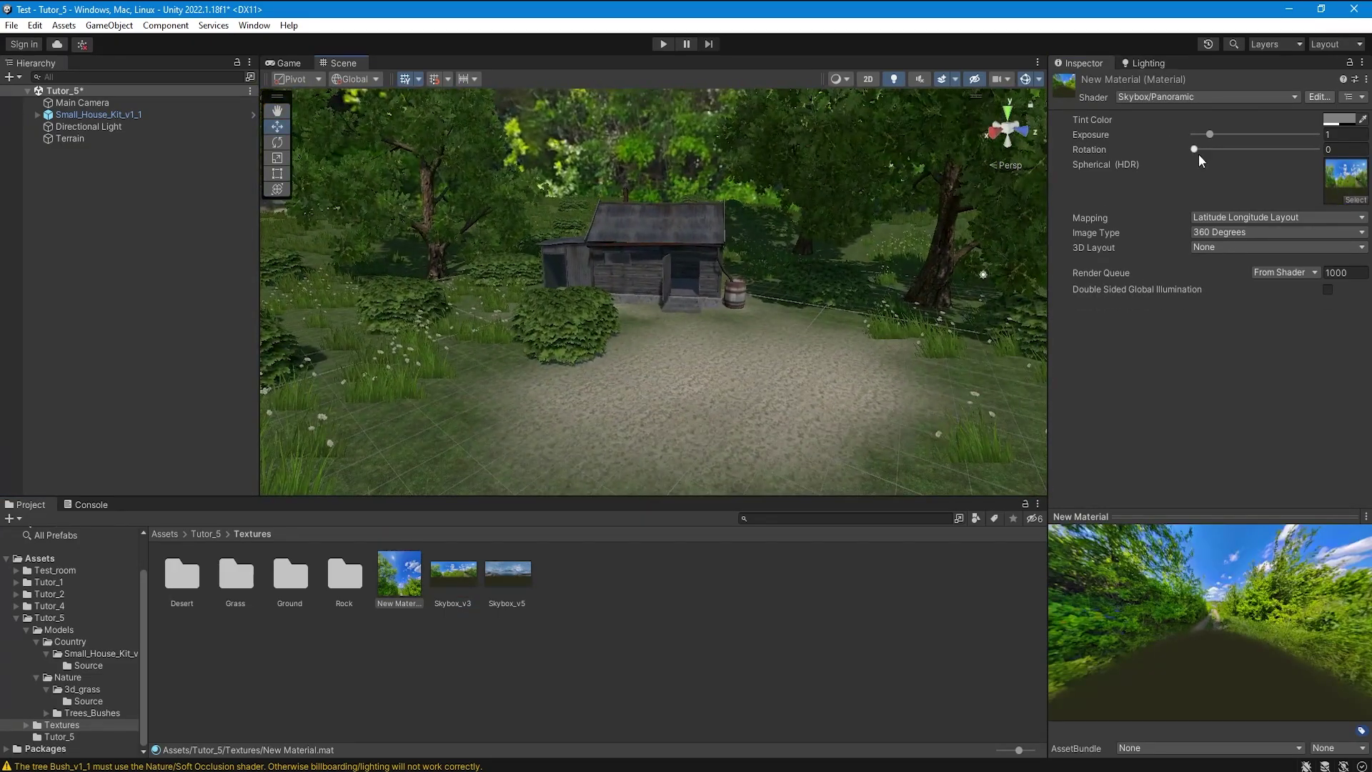
pyautogui.moveTo(1197, 151); pyautogui.dragTo(1185, 150)
# Step: Paint more trees on the terrain around the house with the Paint Trees tool
pyautogui.click(1211, 212)
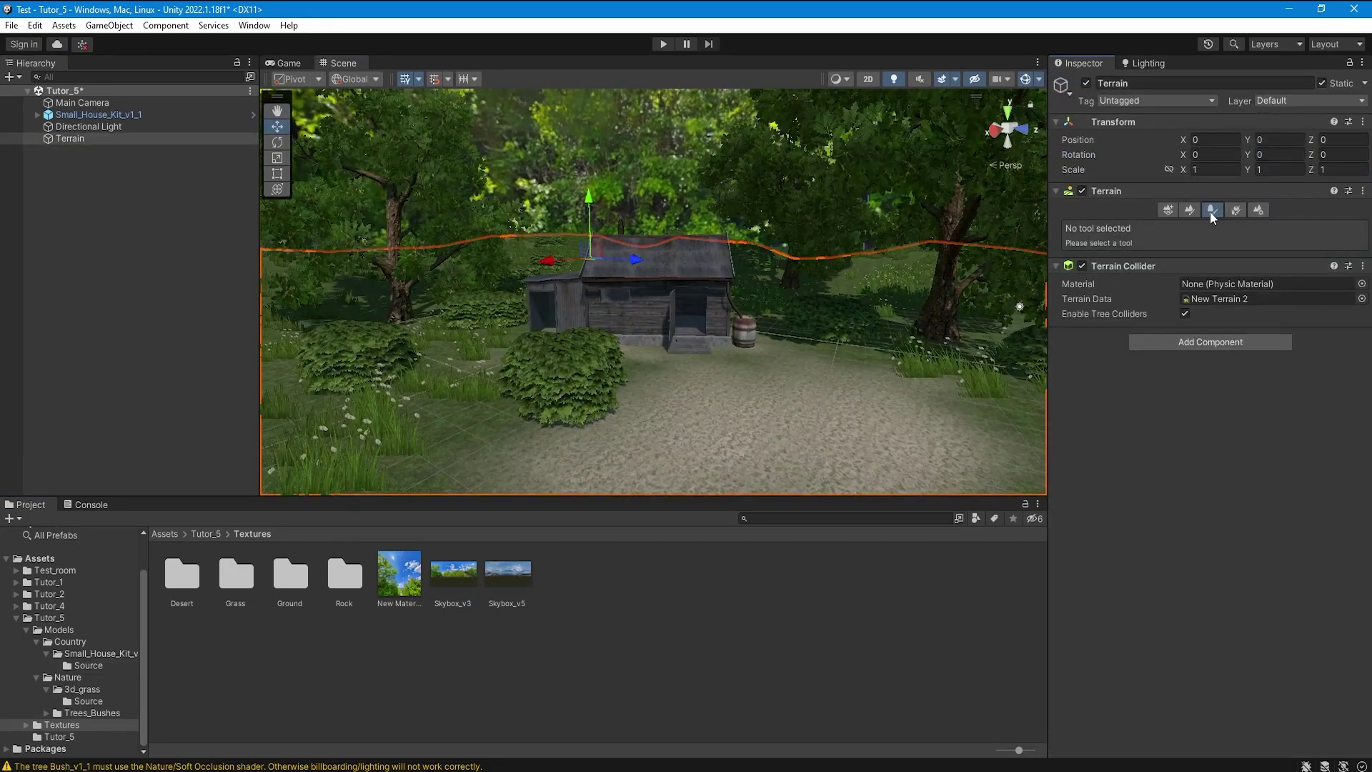
pyautogui.click(1210, 211)
pyautogui.click(459, 344)
pyautogui.moveTo(1194, 398); pyautogui.dragTo(1197, 398)
pyautogui.moveTo(880, 375); pyautogui.dragTo(941, 303, button='right')
pyautogui.click(911, 322)
pyautogui.moveTo(524, 291)
pyautogui.mouseDown(button='right')
pyautogui.moveTo(659, 233)
pyautogui.moveTo(758, 300)
pyautogui.mouseUp(button='right')
pyautogui.click(836, 312)
pyautogui.click(963, 415)
pyautogui.click(285, 310)
pyautogui.moveTo(903, 396)
pyautogui.mouseDown(button='right')
pyautogui.moveTo(344, 315)
pyautogui.moveTo(695, 488)
pyautogui.moveTo(756, 362)
pyautogui.mouseUp(button='right')
pyautogui.press('w')
pyautogui.click(695, 483)
pyautogui.click(756, 362)
# Step: Try low Detail Distance and Detail Density values in the terrain settings, settling on 84 and 0.518
pyautogui.click(1259, 210)
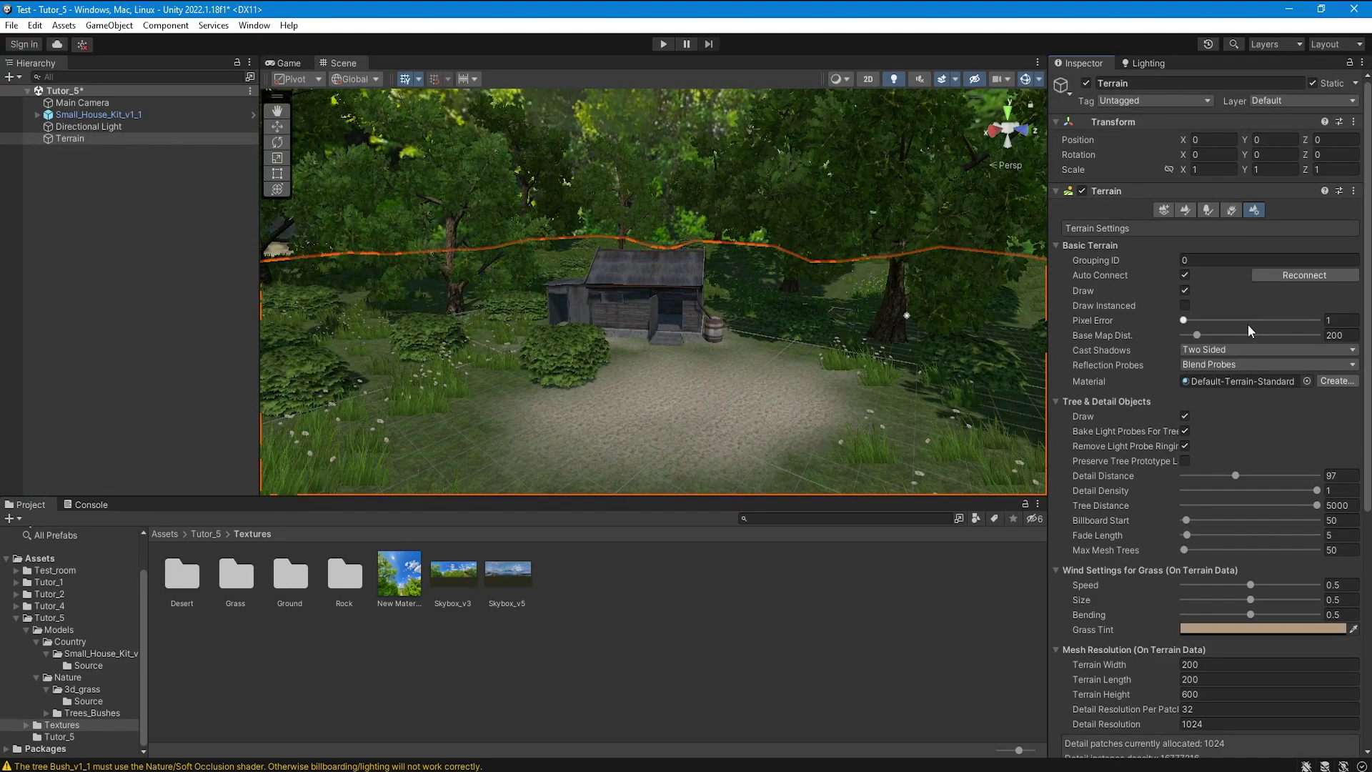
pyautogui.moveTo(1237, 475); pyautogui.dragTo(1202, 475)
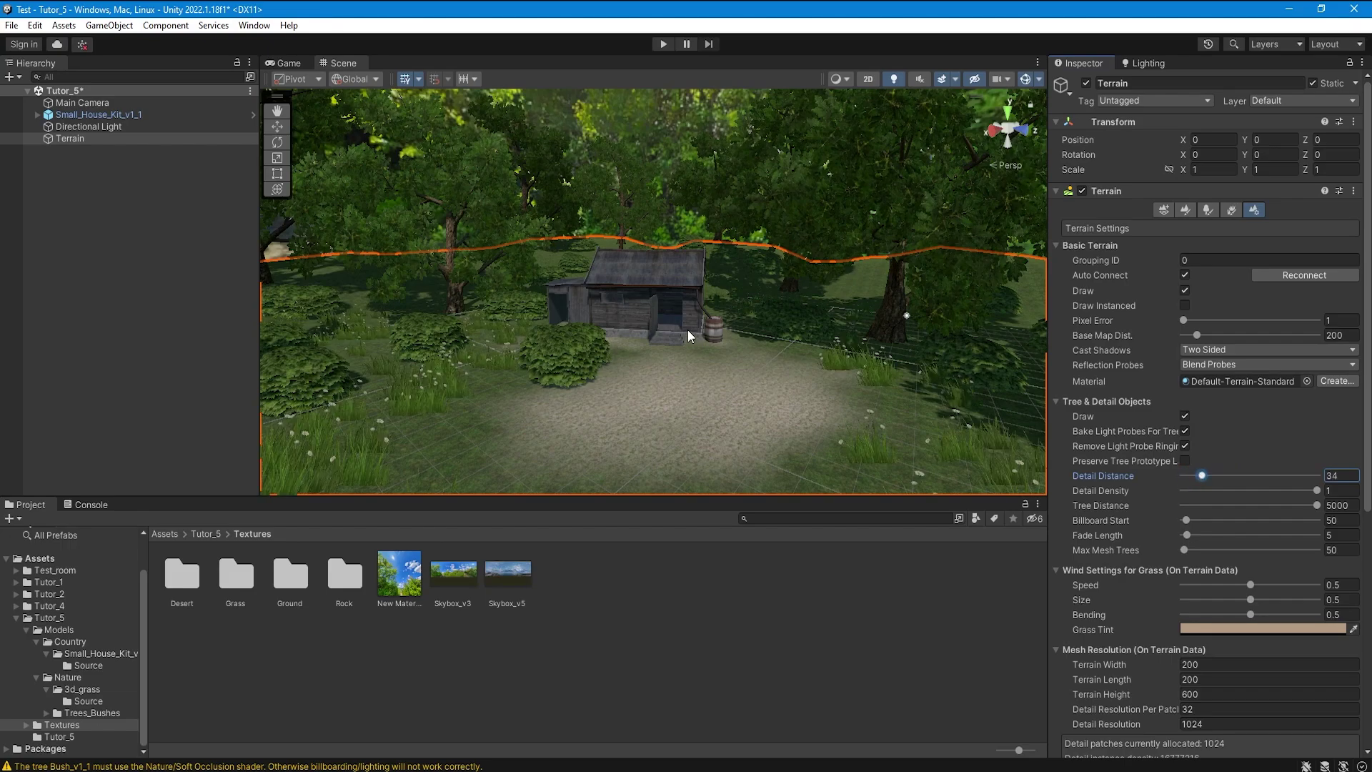
pyautogui.moveTo(686, 322); pyautogui.dragTo(674, 338, button='right')
pyautogui.moveTo(1202, 475); pyautogui.dragTo(1206, 477)
pyautogui.click(1342, 491)
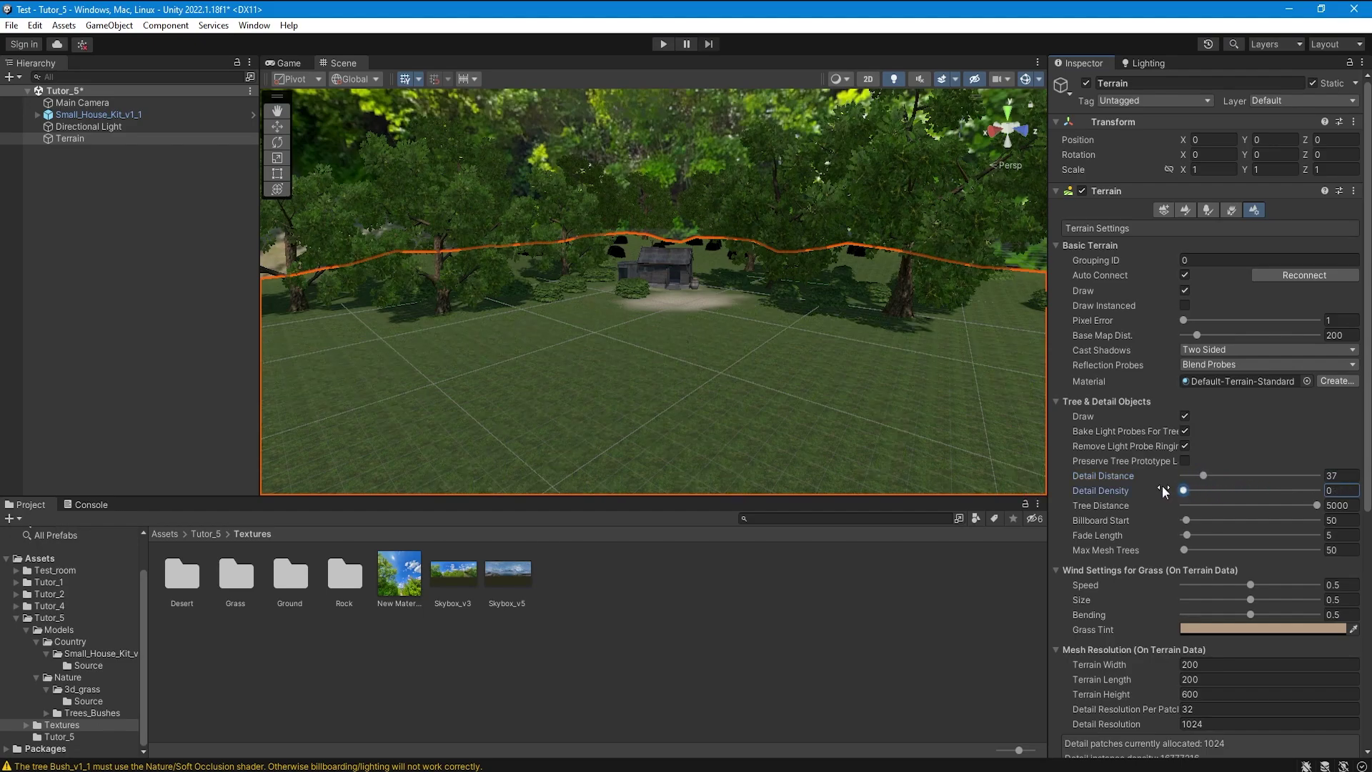
pyautogui.moveTo(1345, 489); pyautogui.dragTo(1231, 476)
pyautogui.click(1250, 492)
# Step: Lower the terrain's Tree Distance to 50 and view the trees from farther away
pyautogui.moveTo(1307, 509); pyautogui.dragTo(1210, 509)
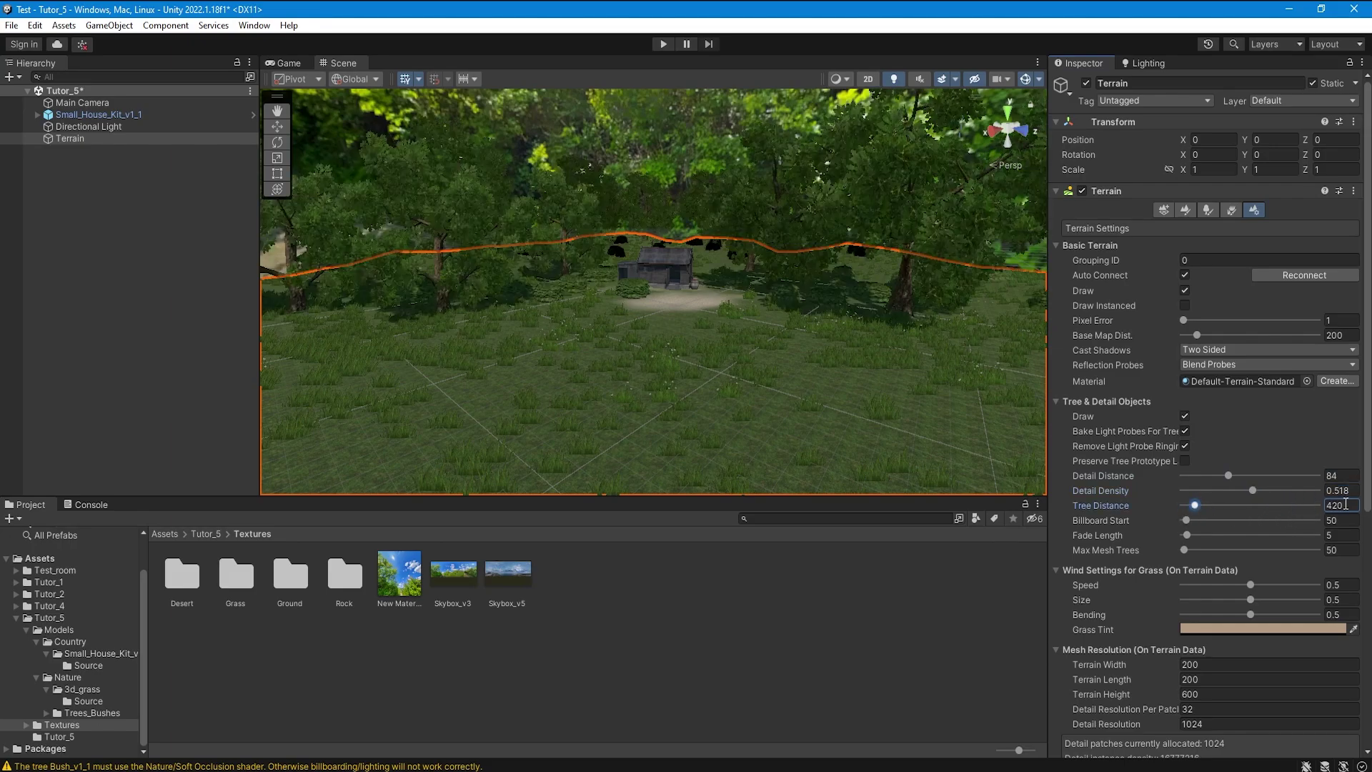
pyautogui.write('100')
pyautogui.moveTo(1348, 503); pyautogui.dragTo(1286, 502)
pyautogui.write('50')
pyautogui.press('Return')
pyautogui.press('s')
pyautogui.moveTo(704, 297); pyautogui.dragTo(706, 276, button='right')
pyautogui.press('w')
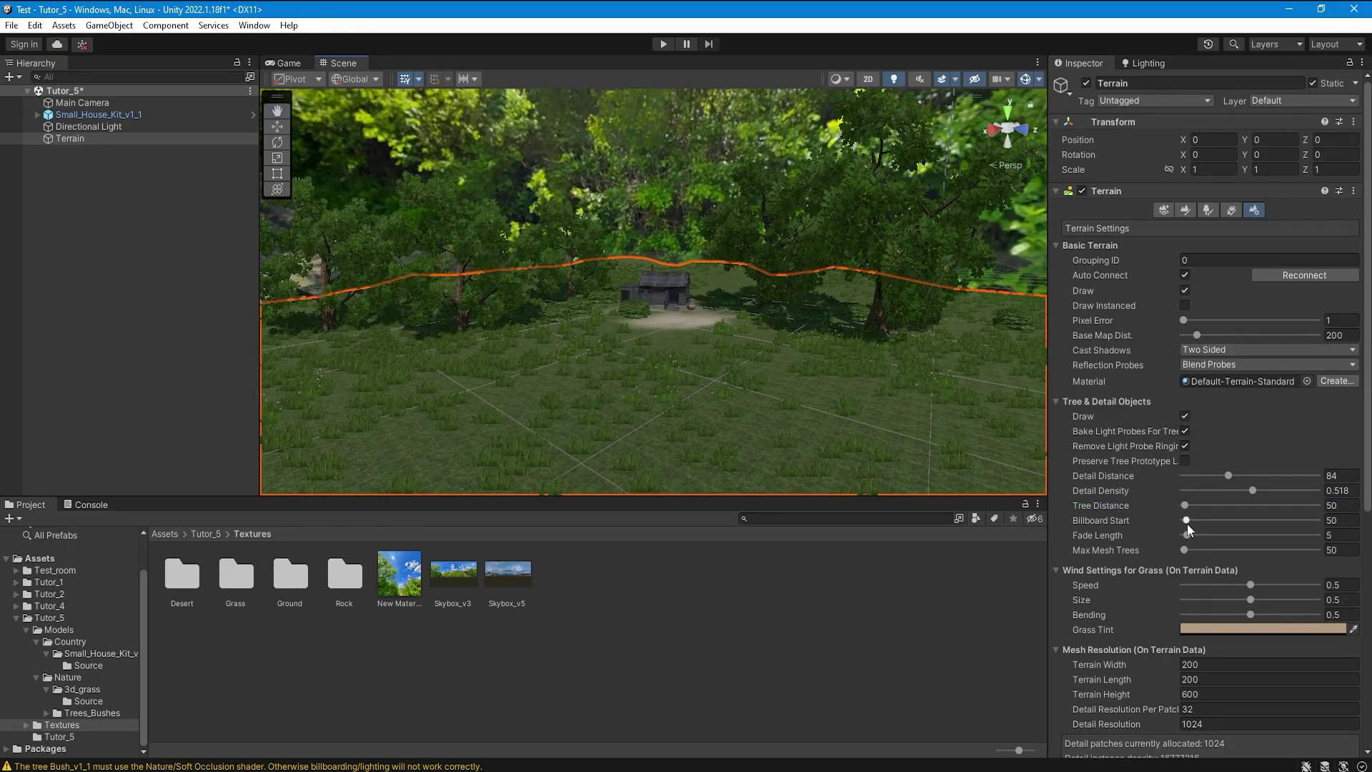
# Step: Try Billboard Start values of 18, 34 and 5 on the terrain's trees
pyautogui.moveTo(1217, 520); pyautogui.dragTo(1185, 521)
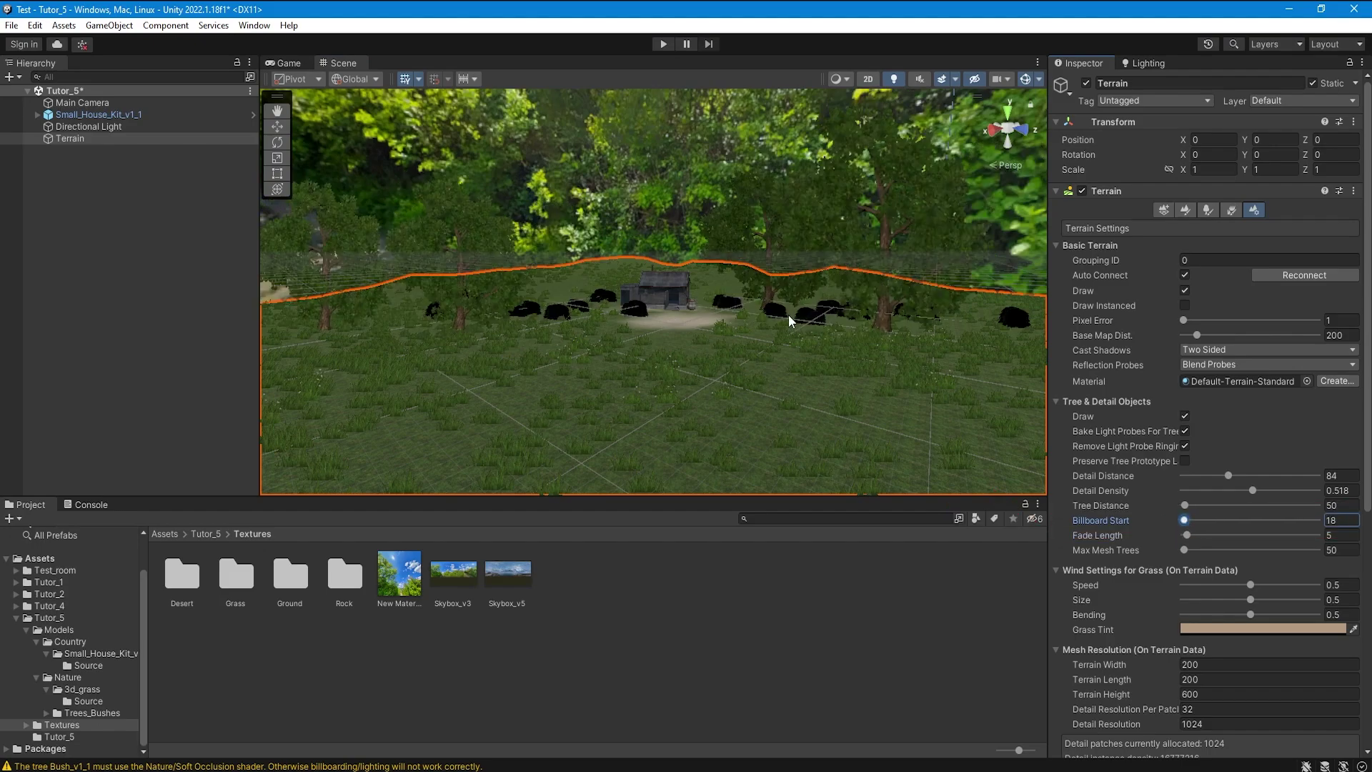
pyautogui.press('w')
pyautogui.moveTo(784, 319); pyautogui.dragTo(874, 295, button='right')
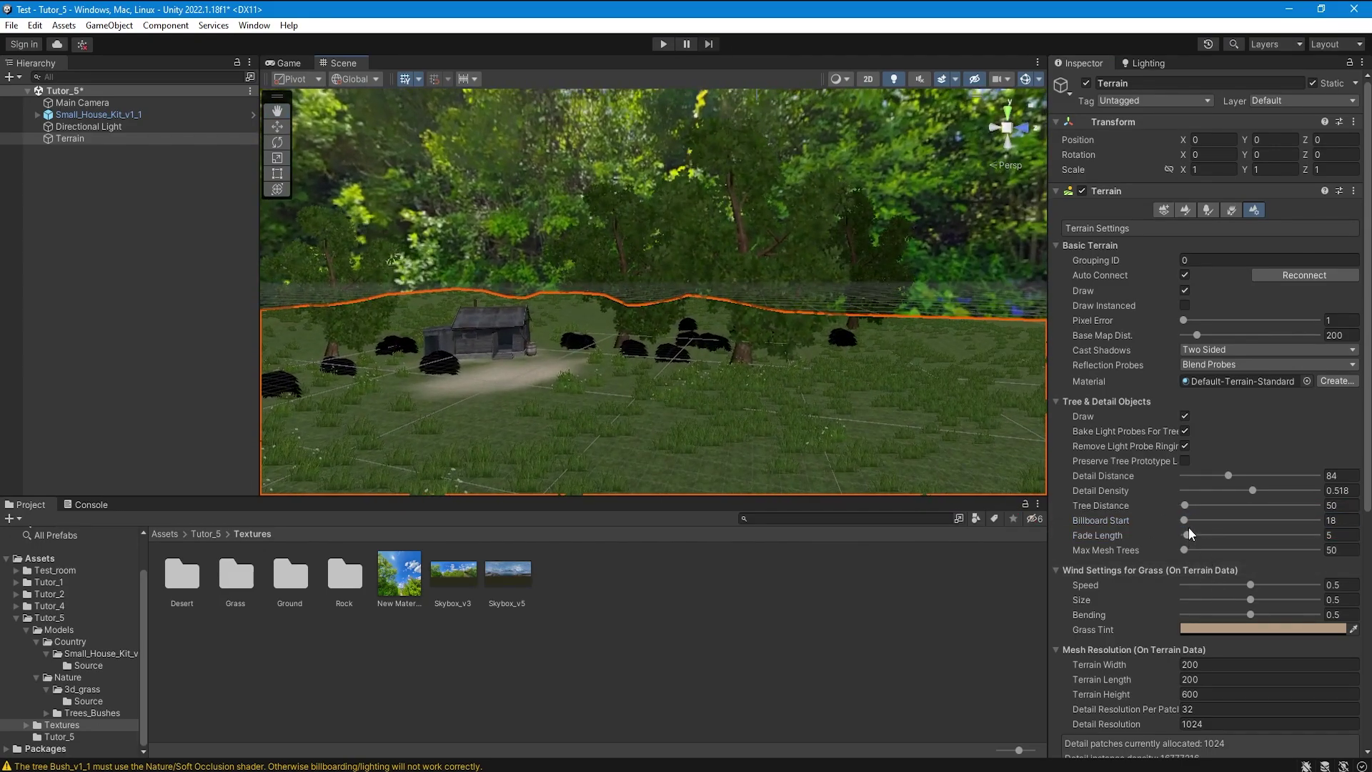
pyautogui.moveTo(1186, 525); pyautogui.dragTo(1186, 521)
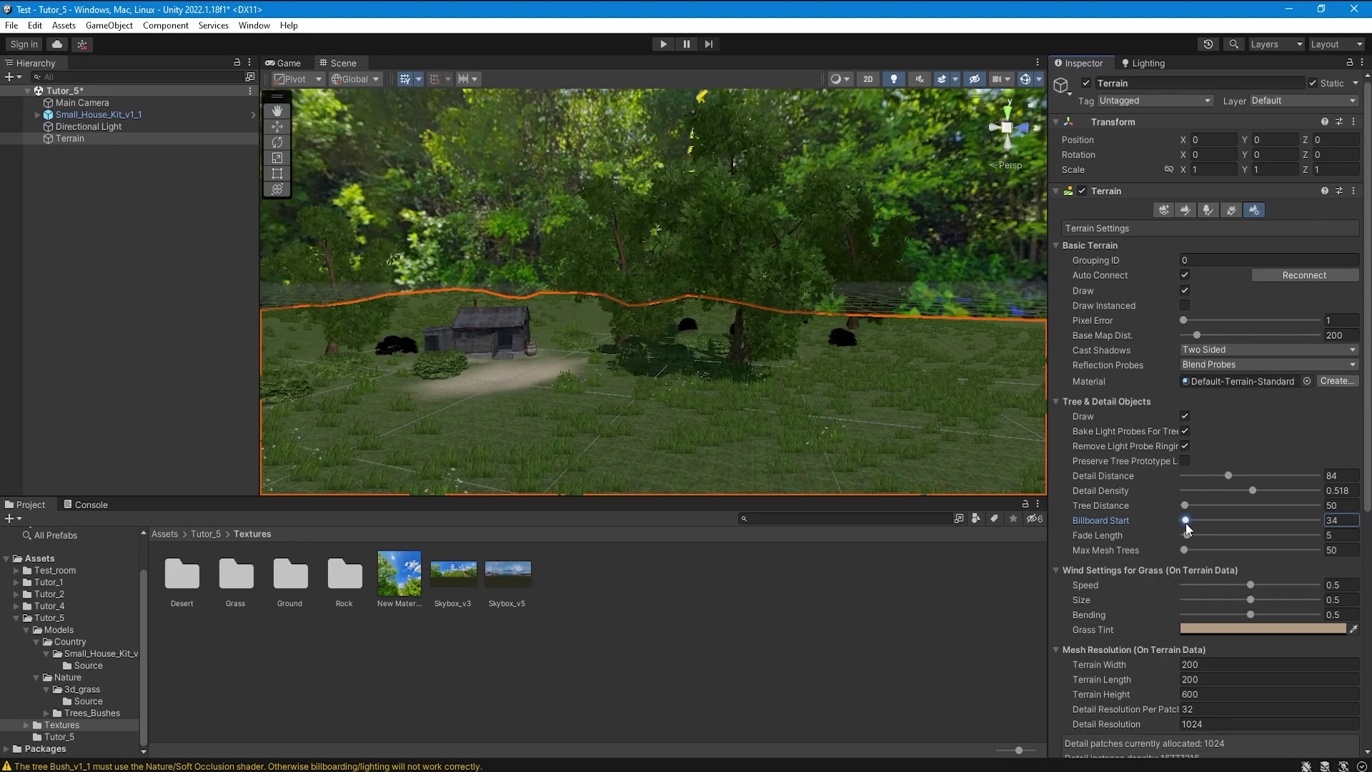
pyautogui.click(1342, 520)
pyautogui.write('98')
pyautogui.press('Return')
pyautogui.write('5')
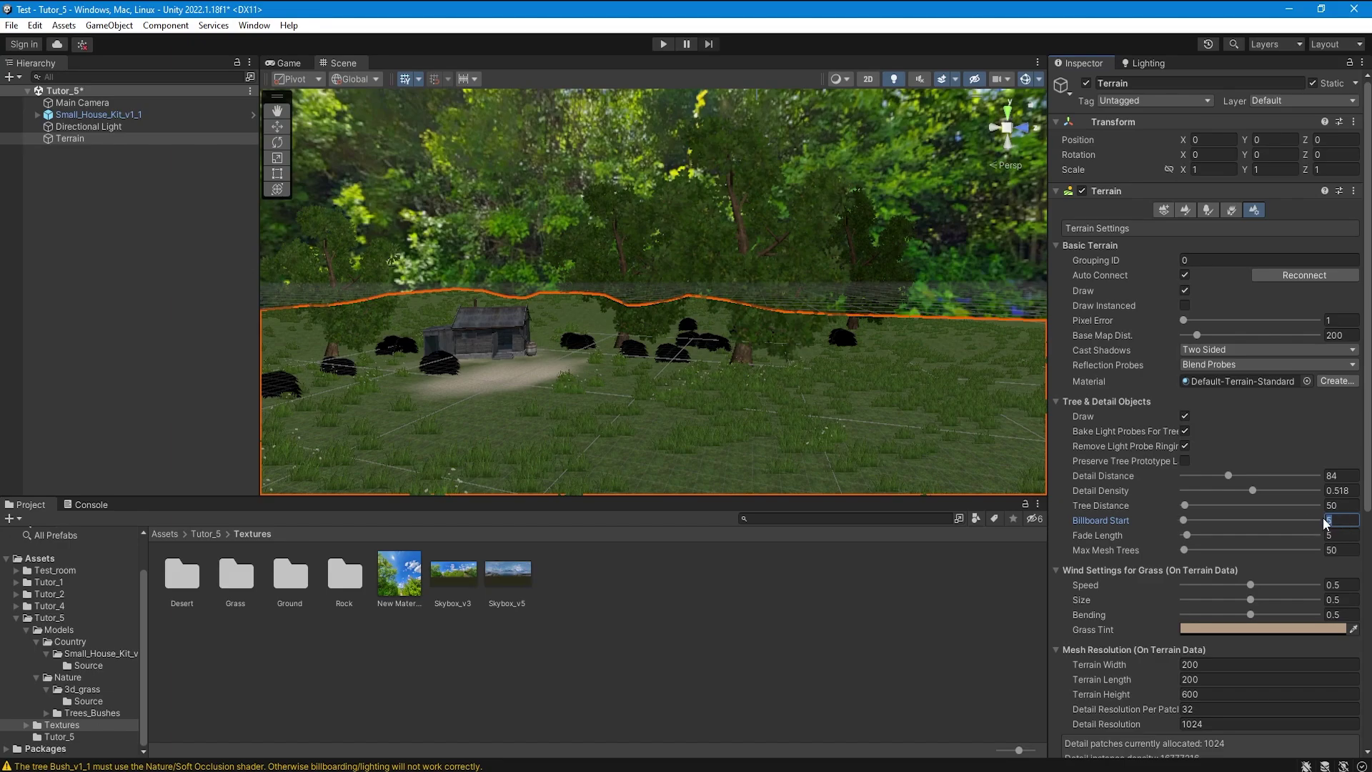
# Step: Set the terrain's Billboard Start to 40 and its Tree Distance to 80
pyautogui.moveTo(858, 368); pyautogui.dragTo(791, 392, button='right')
pyautogui.press('w')
pyautogui.write('w')
pyautogui.write('40')
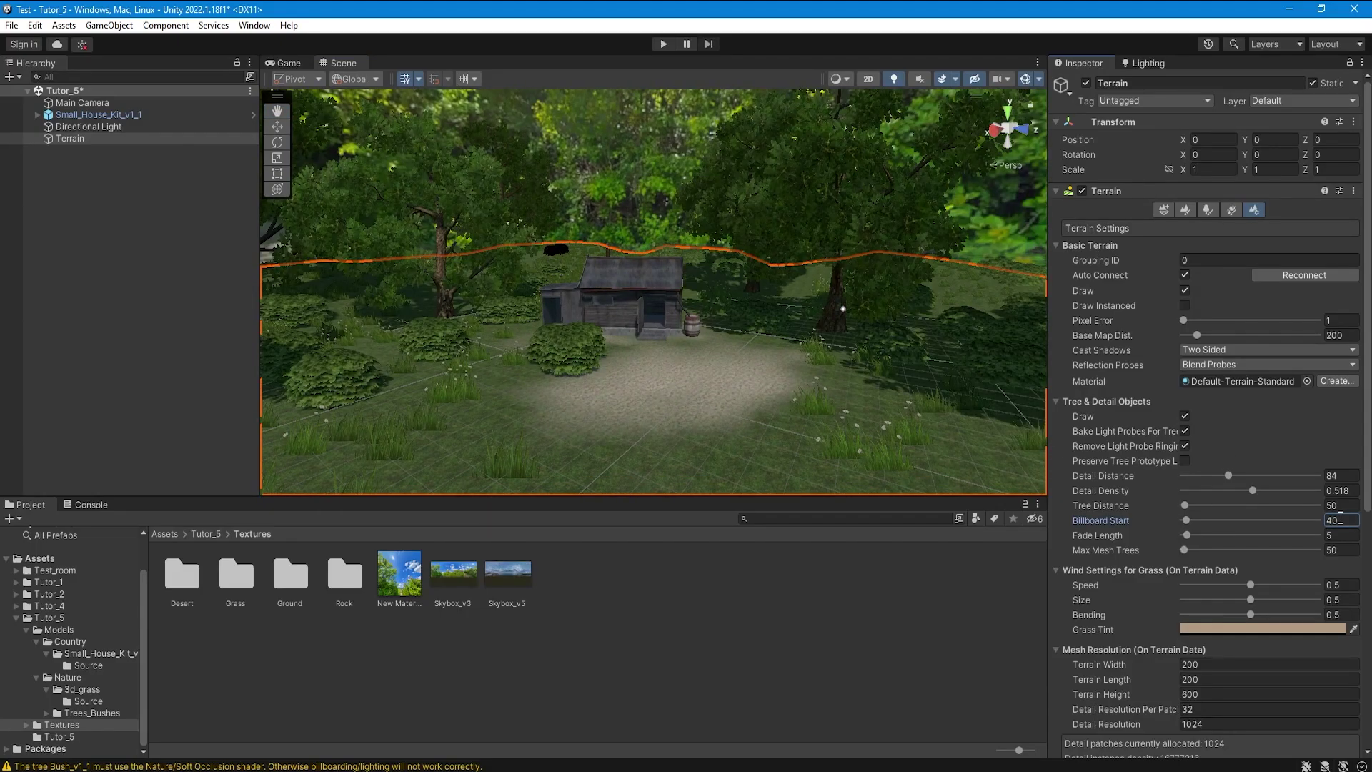
pyautogui.write('80')
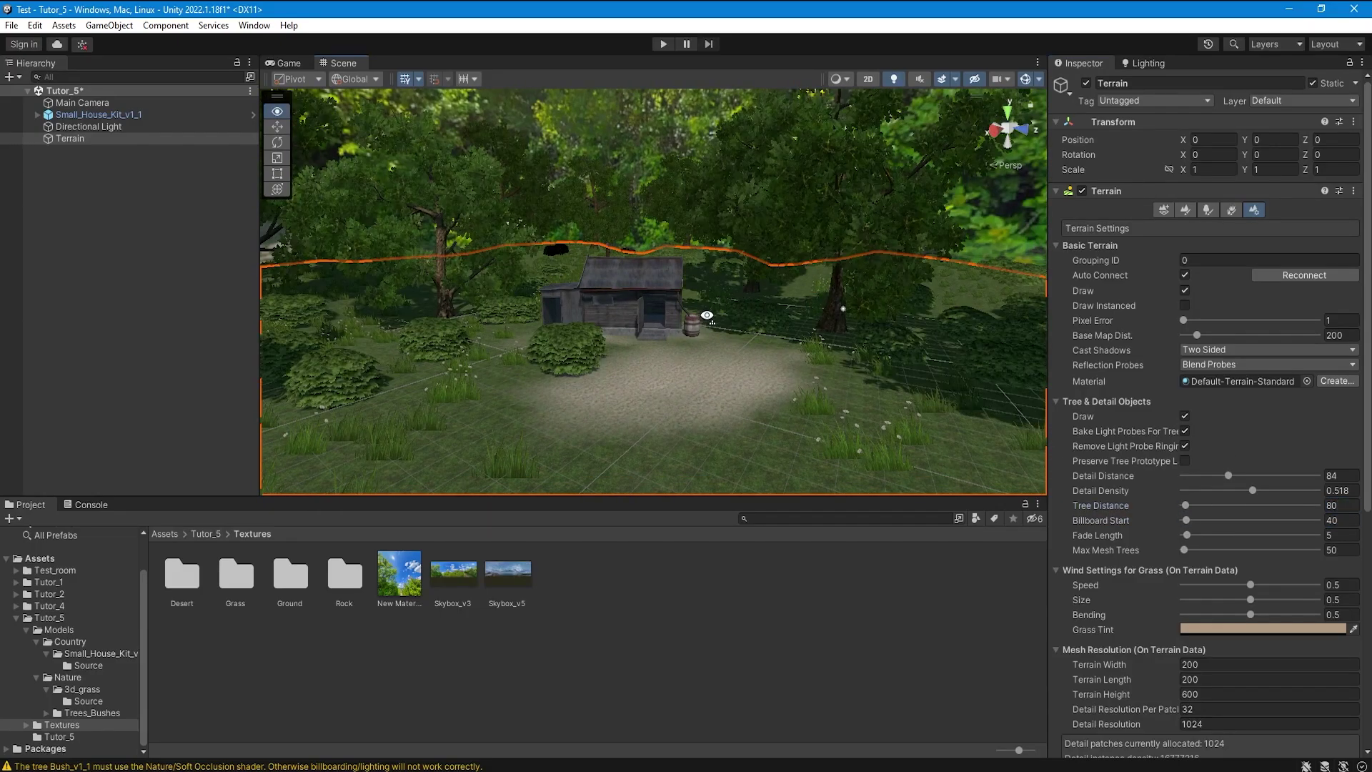
pyautogui.moveTo(707, 316); pyautogui.dragTo(707, 322, button='right')
pyautogui.scroll(-2, 1314, 516)
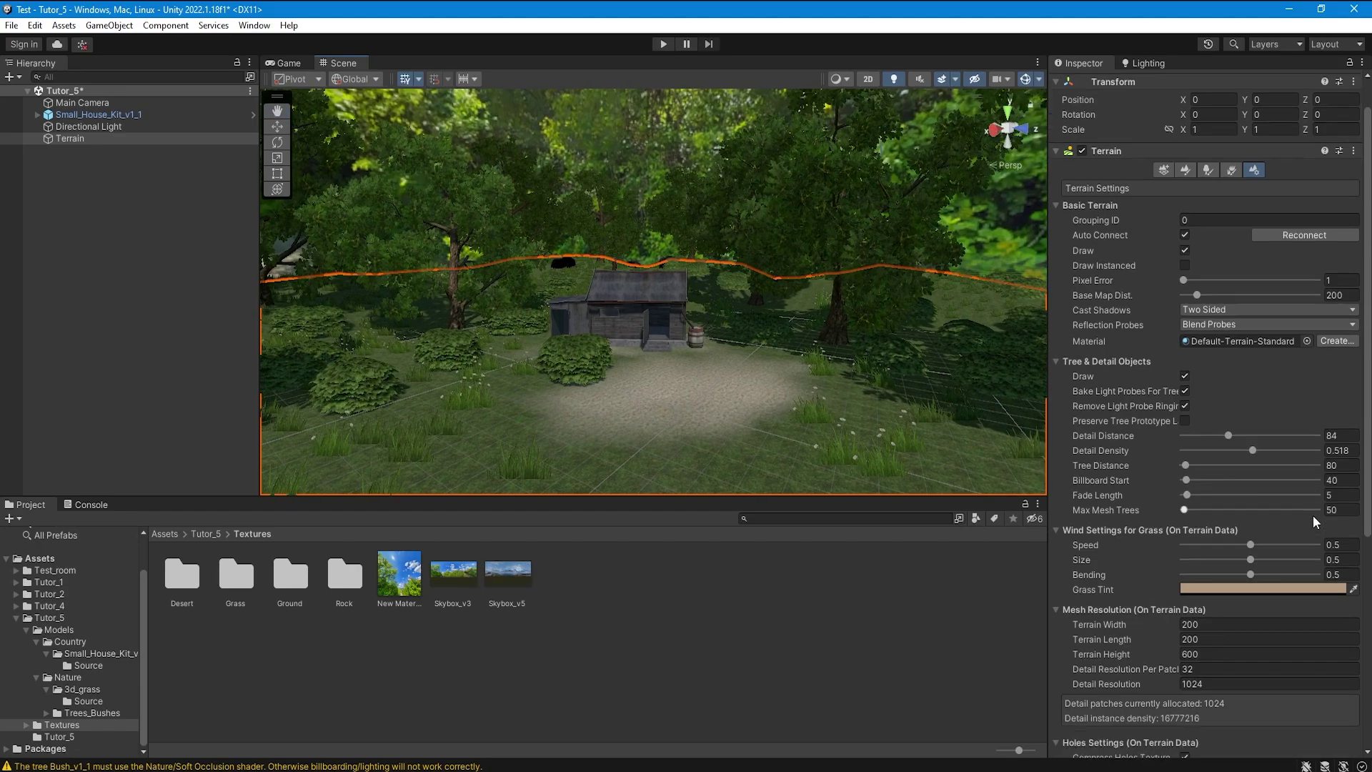
pyautogui.scroll(2, 1314, 516)
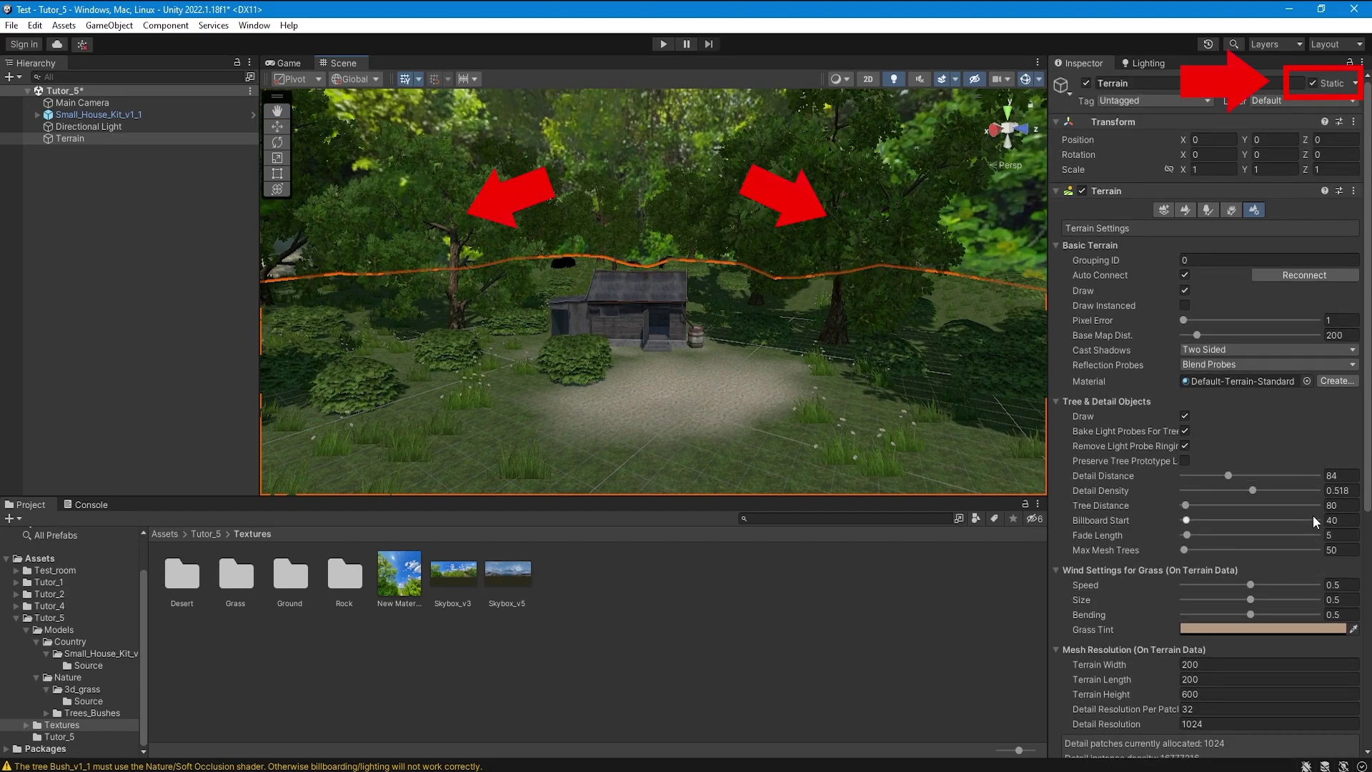
# Step: Create a new lighting settings asset for the scene and set its lightmapper to Progressive GPU (Preview)
pyautogui.click(1148, 64)
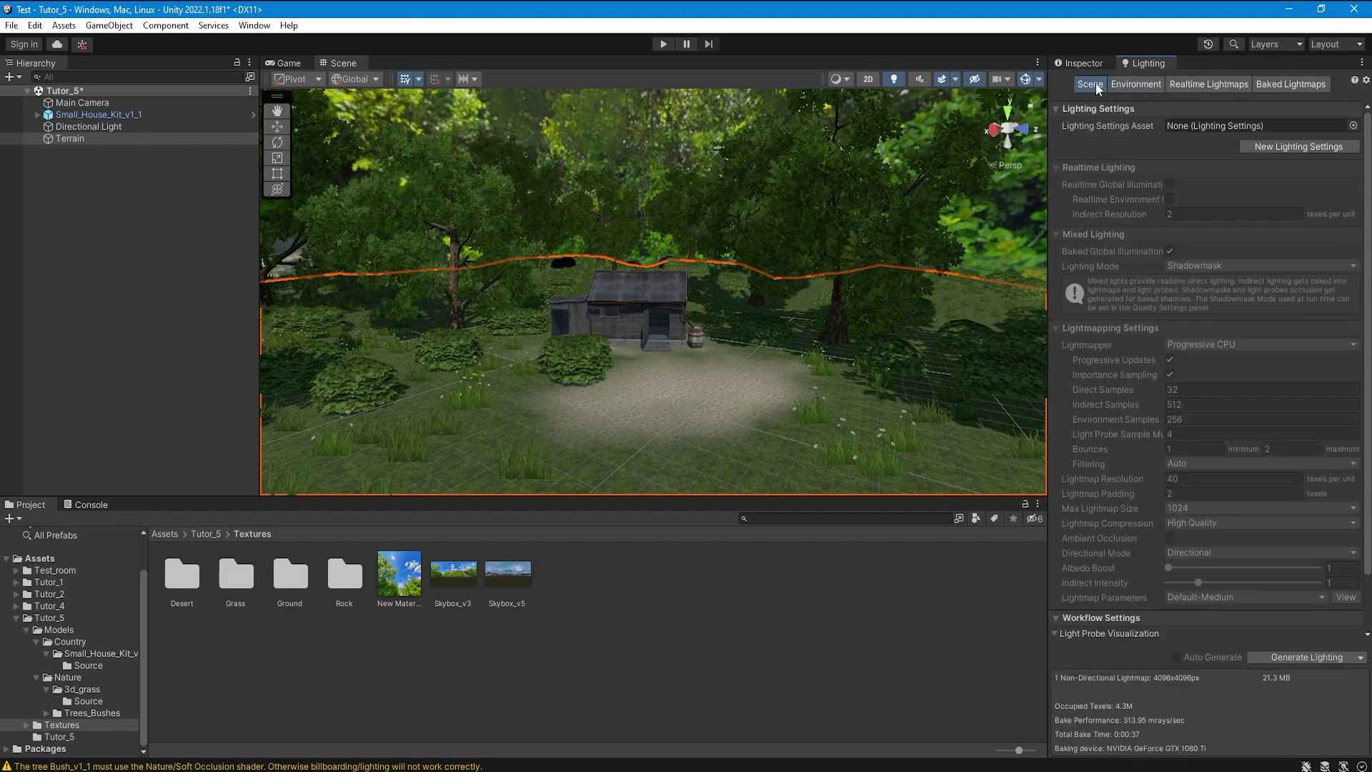
pyautogui.click(1293, 147)
pyautogui.click(1228, 344)
pyautogui.click(1215, 366)
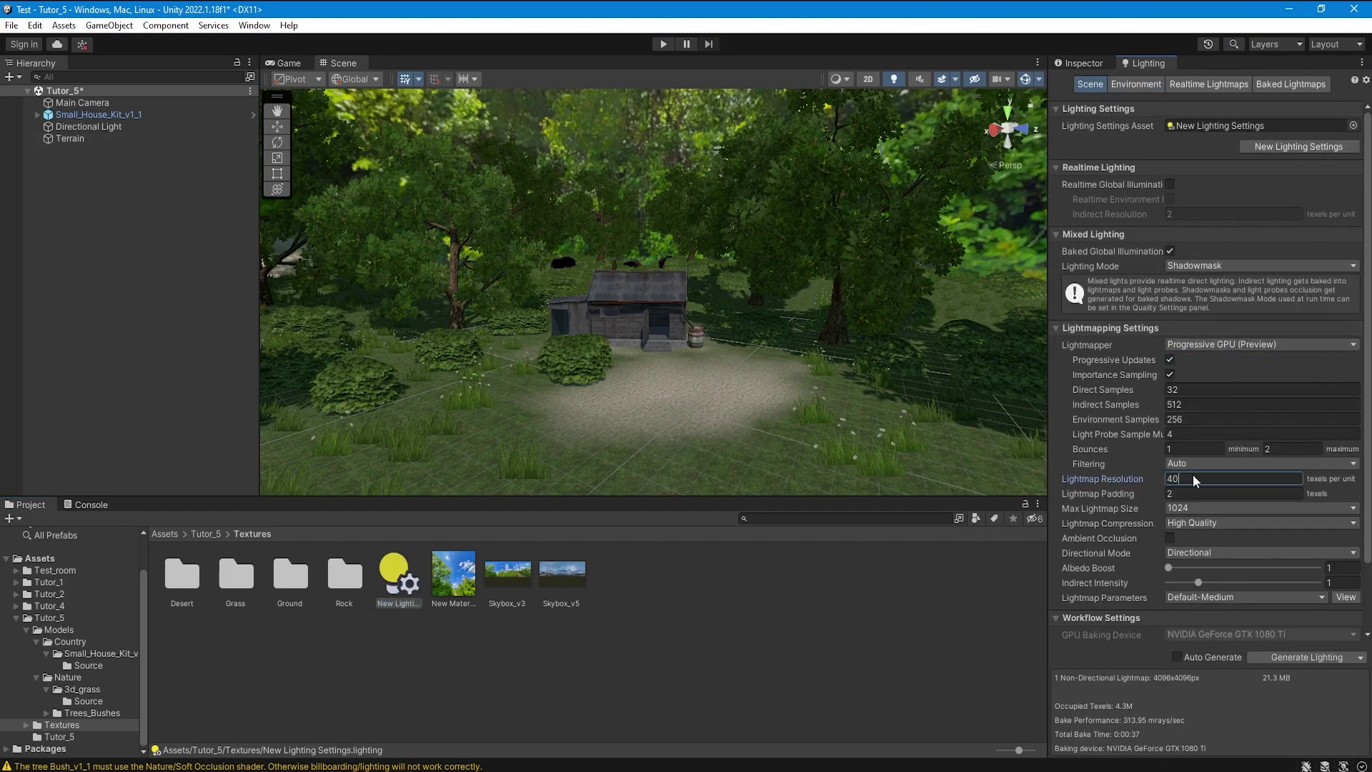
# Step: Set the lightmap resolution to 4, enable ambient occlusion with a direct contribution of 1, and generate the lighting
pyautogui.scroll(3, 902, 317)
pyautogui.click(1170, 538)
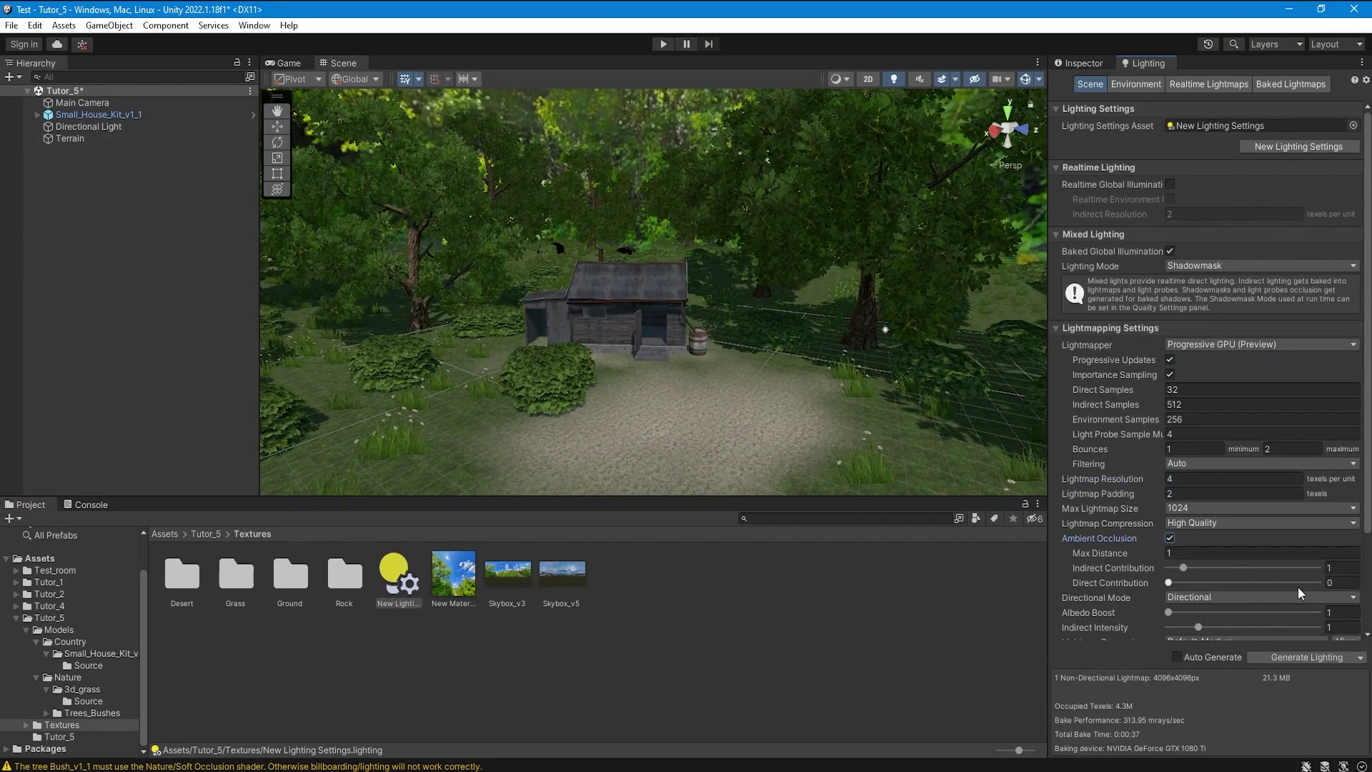
pyautogui.scroll(-3, 1313, 583)
pyautogui.click(1320, 657)
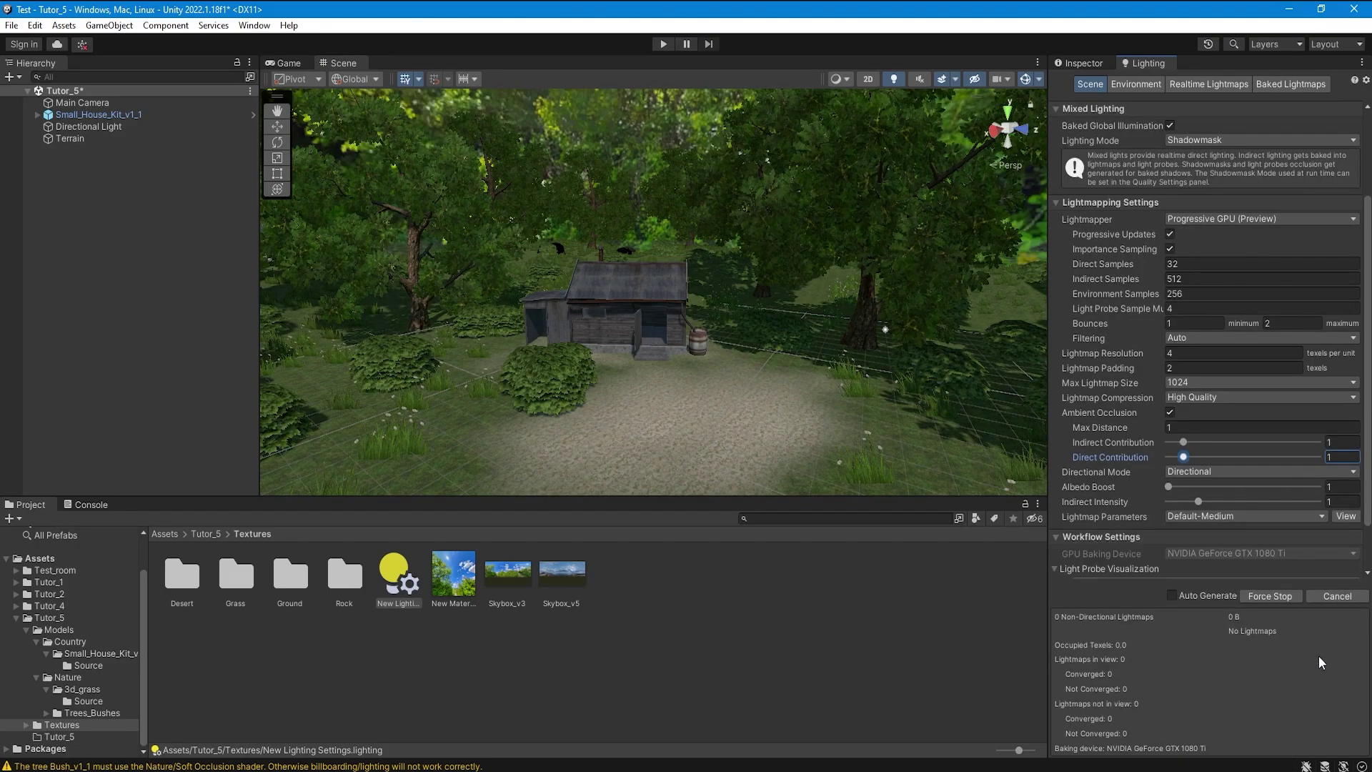
# Step: Switch the Scene view's draw mode to Baked Lightmap and examine the house's baked shading
pyautogui.click(840, 79)
pyautogui.click(880, 492)
pyautogui.click(668, 365)
pyautogui.keyDown('alt'); pyautogui.moveTo(667, 365); pyautogui.dragTo(686, 322); pyautogui.keyUp('alt')
pyautogui.scroll(3, 686, 322)
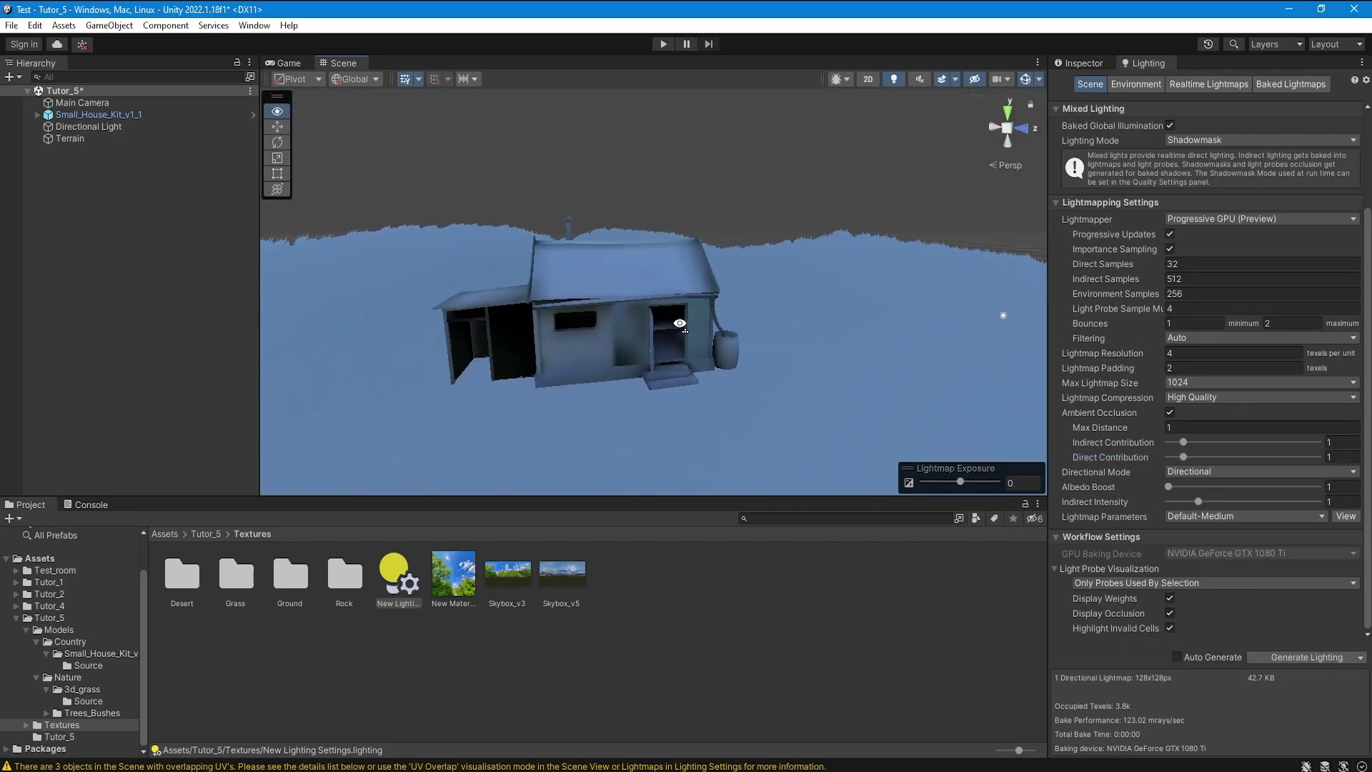
# Step: Enable Generate Lightmap UVs in the import settings of the Small_House_Kit_v1 model and apply the change
pyautogui.click(686, 322)
pyautogui.click(686, 322)
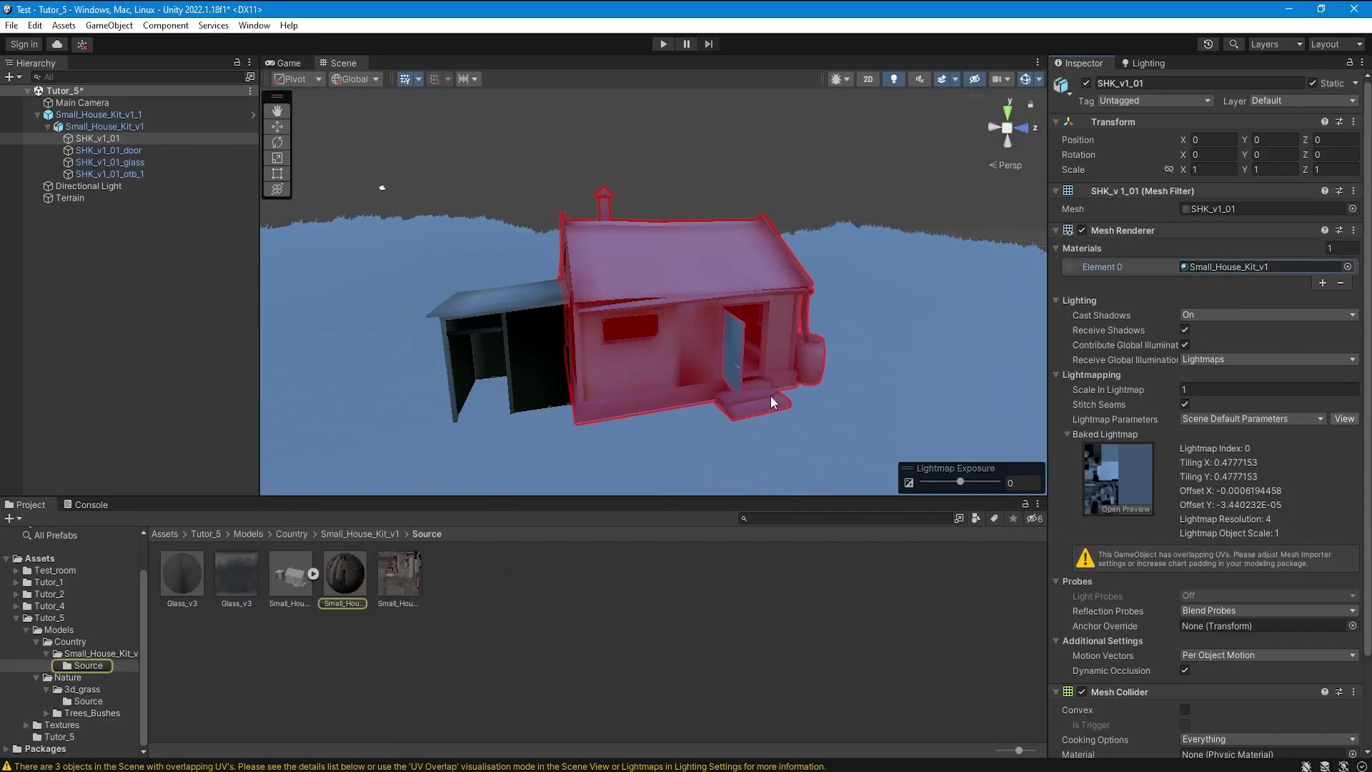
pyautogui.click(290, 575)
pyautogui.scroll(-8, 1192, 466)
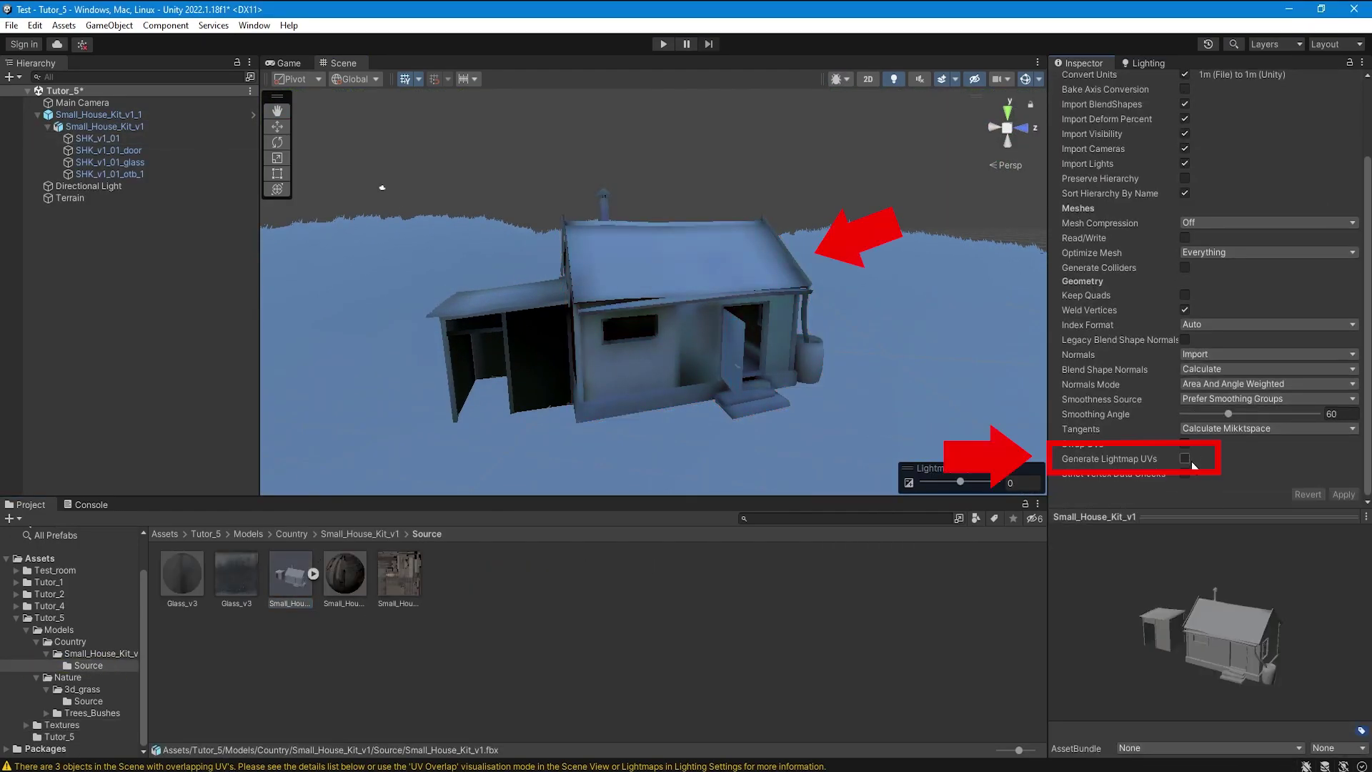
pyautogui.moveTo(740, 336)
pyautogui.keyDown('alt'); pyautogui.mouseDown()
pyautogui.moveTo(1138, 327)
pyautogui.moveTo(631, 329)
pyautogui.moveTo(643, 329)
pyautogui.mouseUp(); pyautogui.keyUp('alt')
pyautogui.click(1185, 458)
pyautogui.click(1344, 493)
# Step: Set the lightmap resolution to 40 texels per unit and generate the lighting again
pyautogui.click(1143, 64)
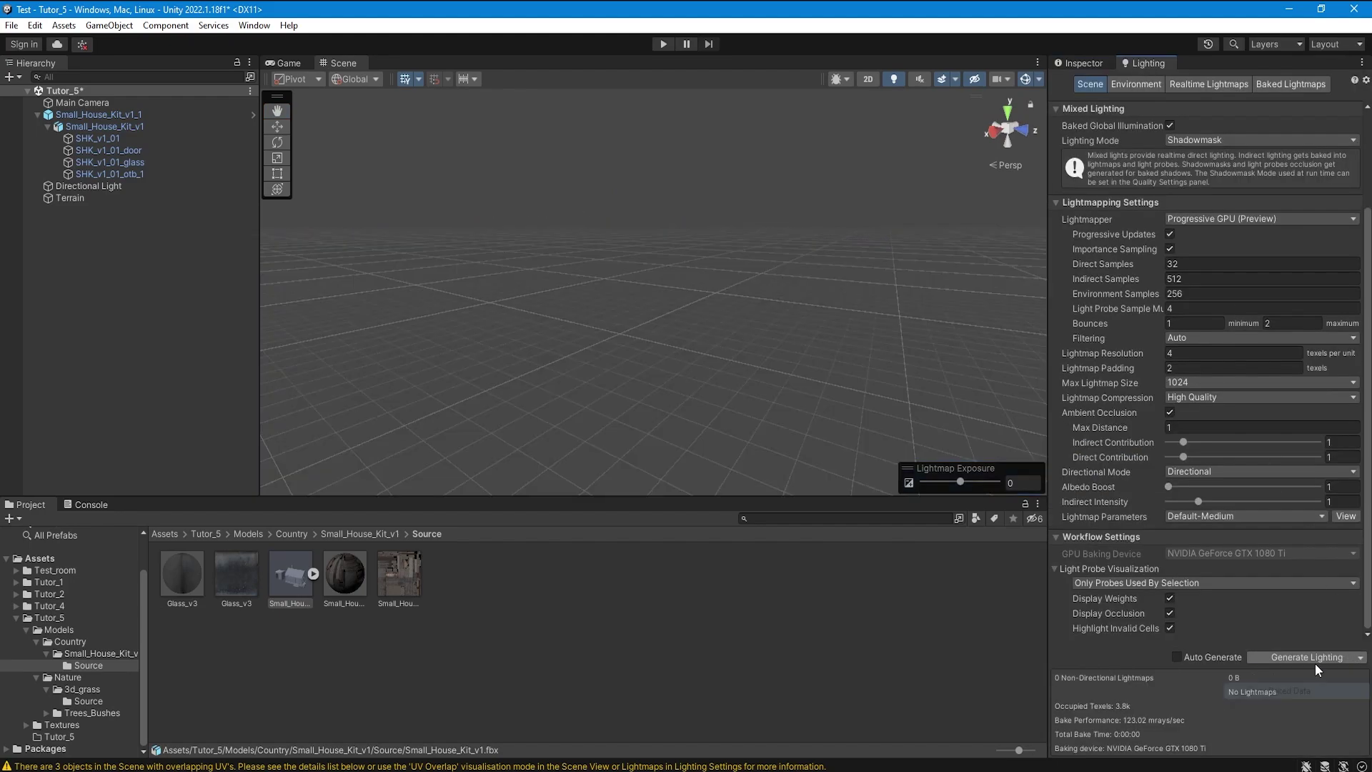
pyautogui.click(1188, 353)
pyautogui.write('40')
pyautogui.click(1319, 659)
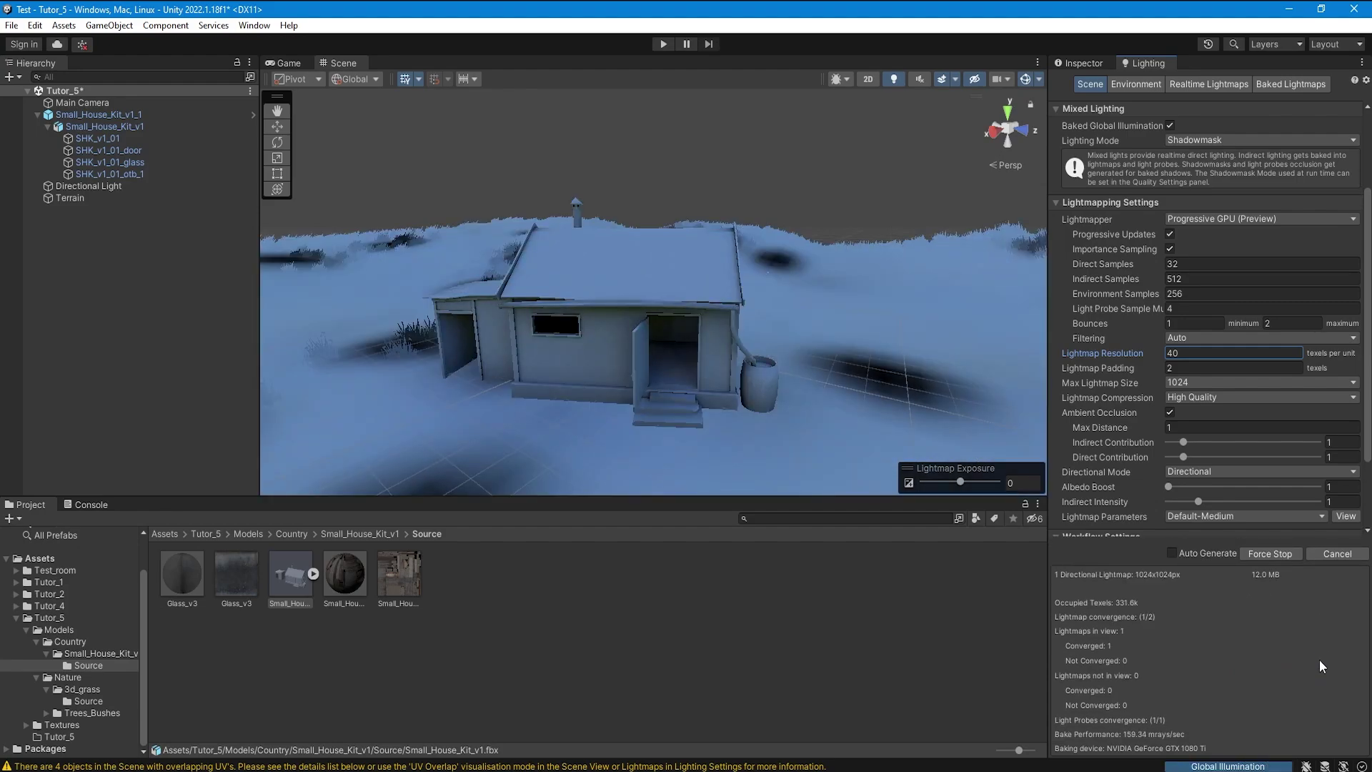
pyautogui.press('s')
pyautogui.moveTo(688, 331)
pyautogui.mouseDown(button='right')
pyautogui.moveTo(737, 317)
pyautogui.moveTo(669, 315)
pyautogui.mouseUp(button='right')
# Step: Mark the three Oak_Tree prefabs in the Trees_Bushes folder as static
pyautogui.click(93, 713)
pyautogui.click(1084, 63)
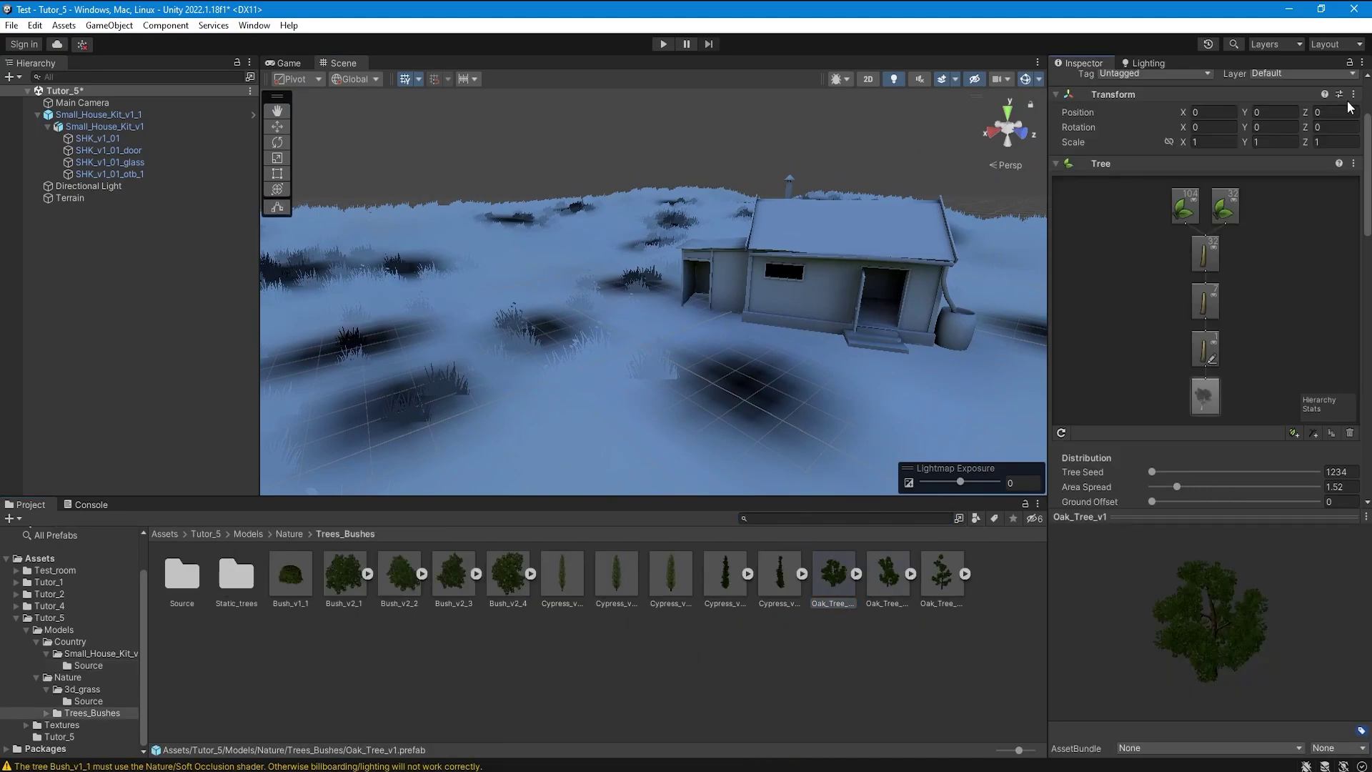
pyautogui.scroll(5, 1336, 107)
pyautogui.click(1321, 166)
pyautogui.click(888, 576)
pyautogui.click(1321, 166)
pyautogui.click(943, 576)
pyautogui.click(1321, 166)
# Step: Compare the ground shadows under the oak trees in the Baked Lightmap and Shaded draw modes, ending in Shaded
pyautogui.moveTo(772, 215); pyautogui.dragTo(815, 212, button='right')
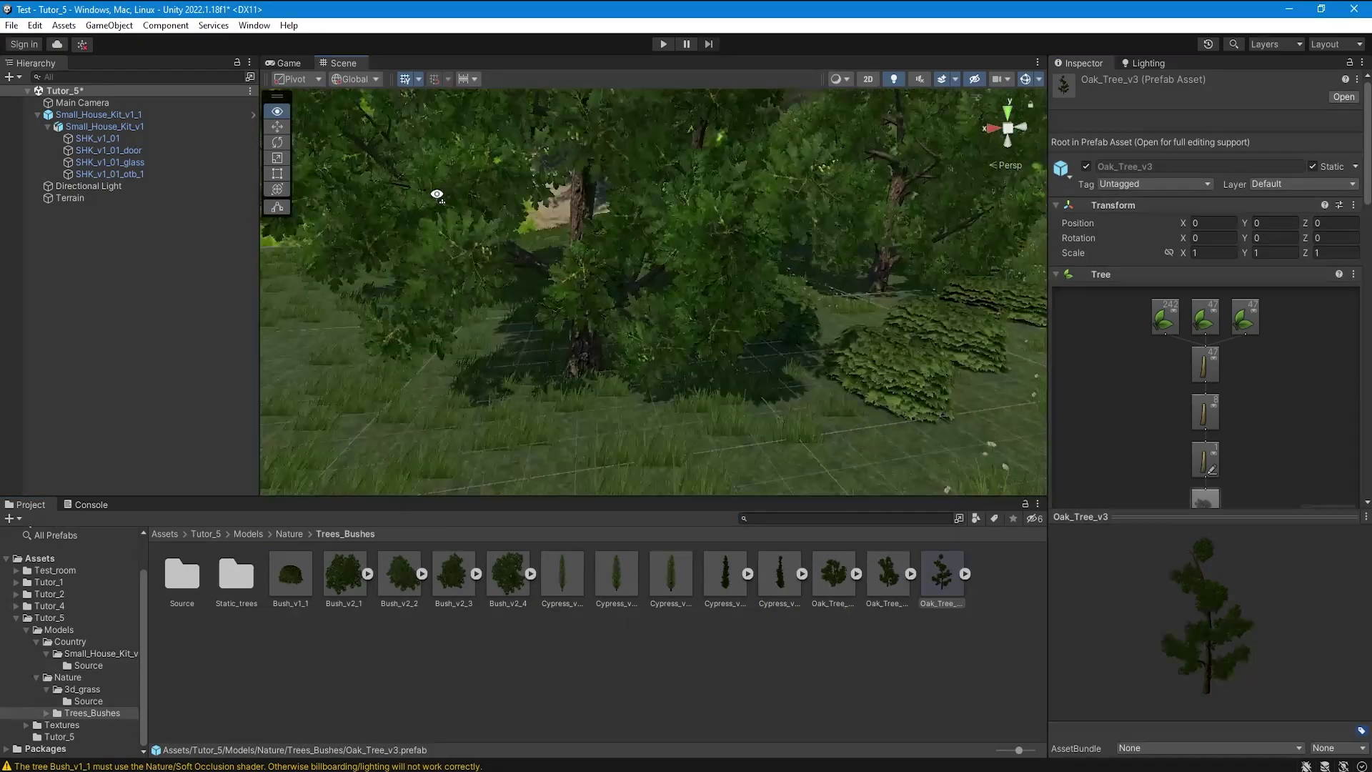
pyautogui.click(840, 79)
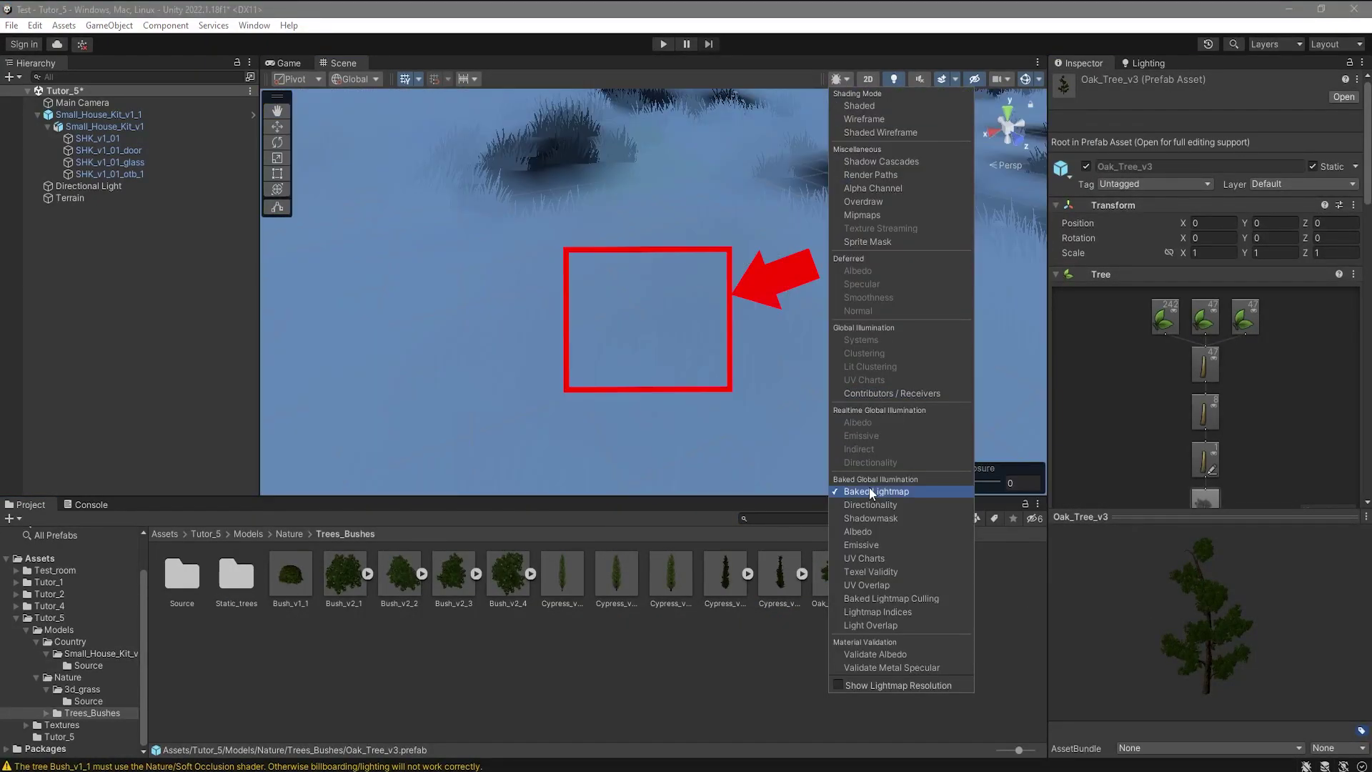
pyautogui.click(873, 491)
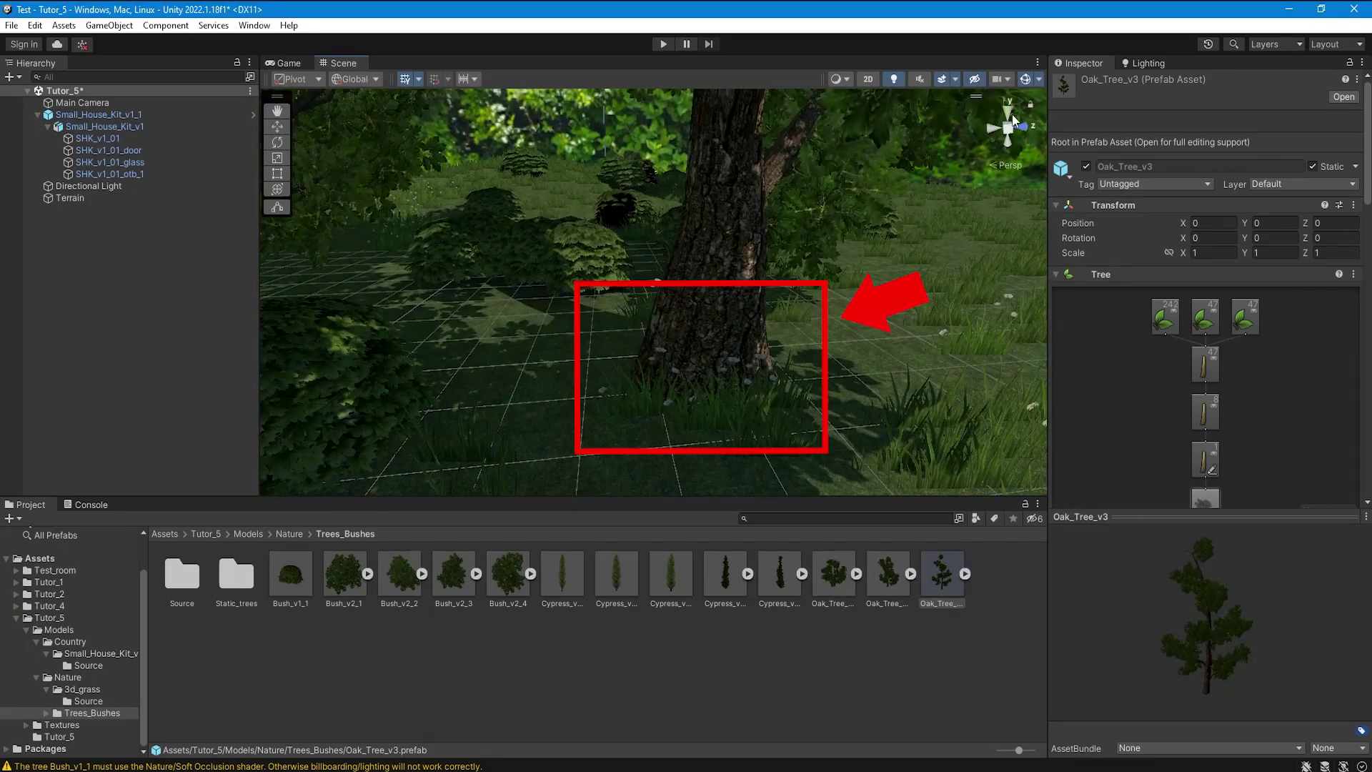
pyautogui.click(840, 79)
pyautogui.click(864, 491)
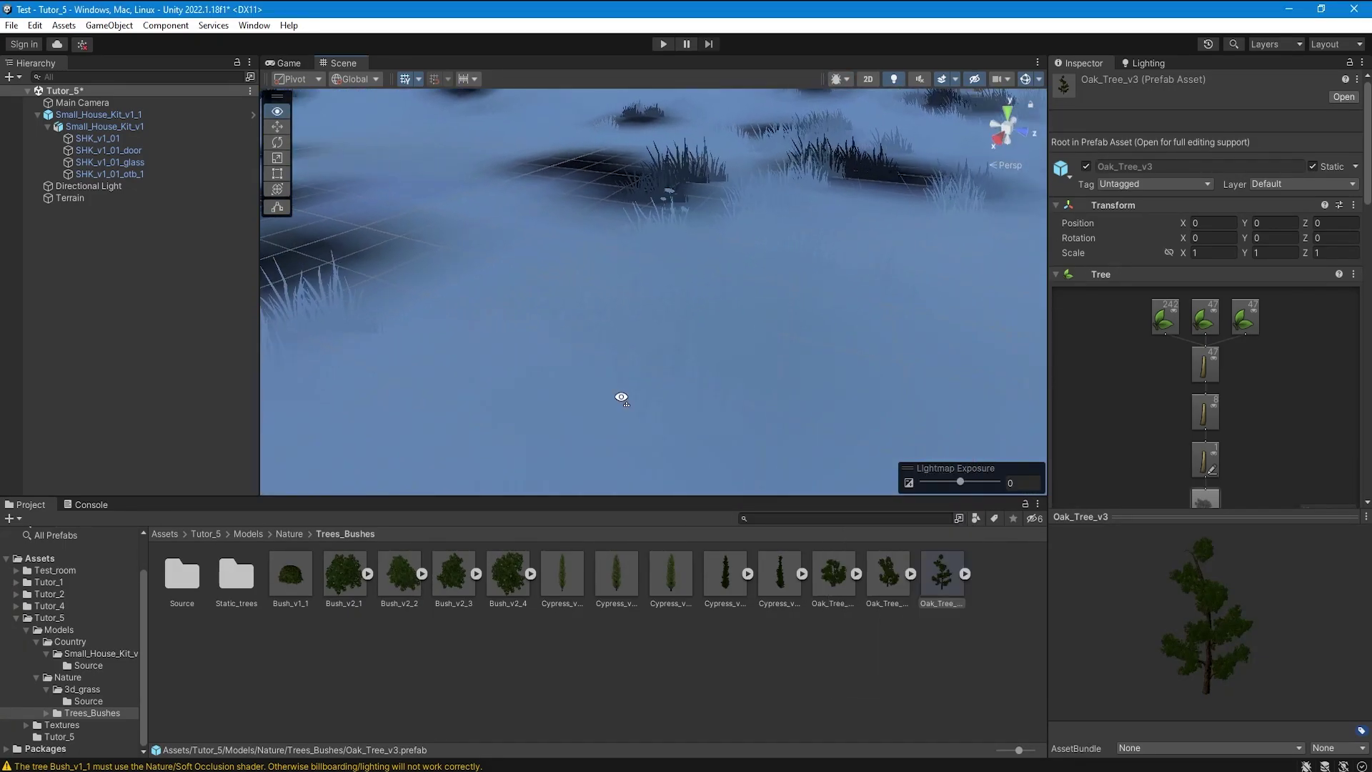
pyautogui.click(840, 79)
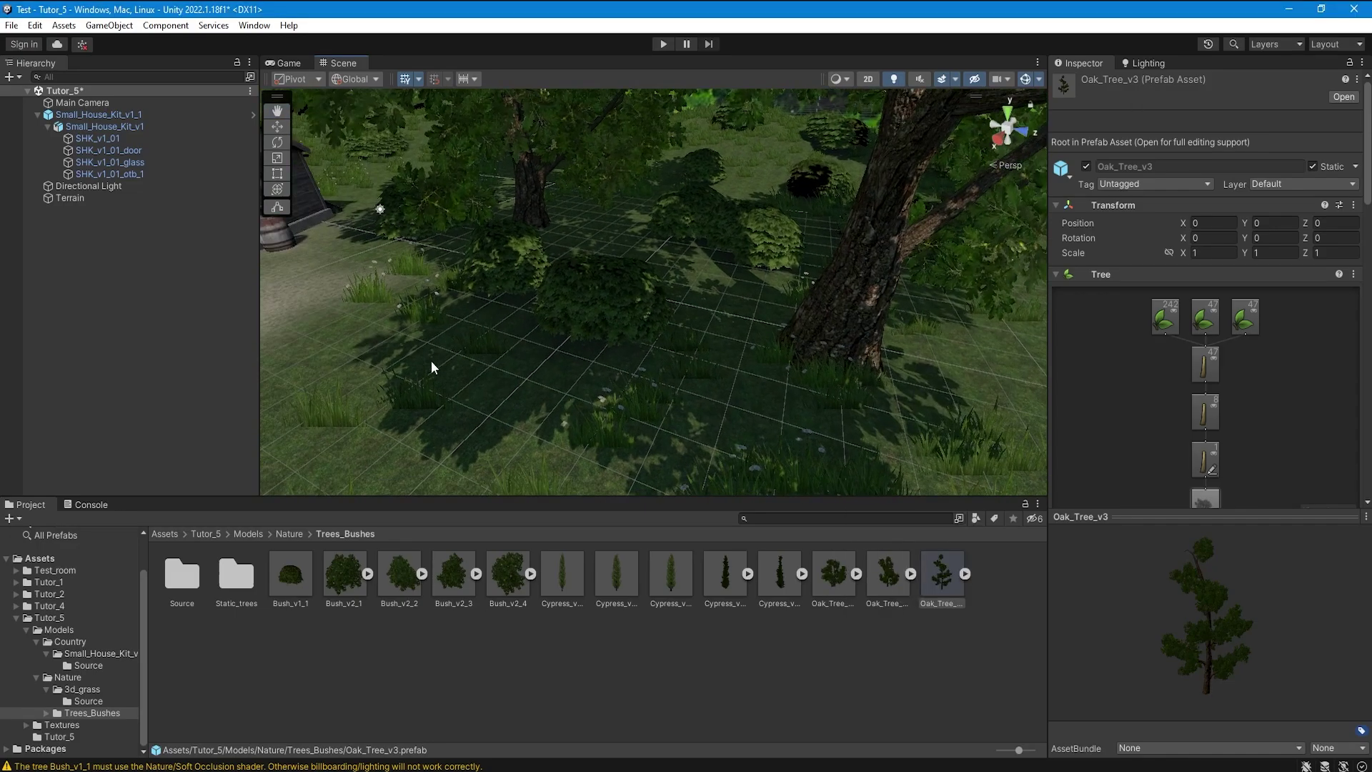
# Step: Set the terrain's Scale In Lightmap to 0.5 and return to the scene's lighting settings
pyautogui.click(432, 365)
pyautogui.scroll(-5, 1279, 332)
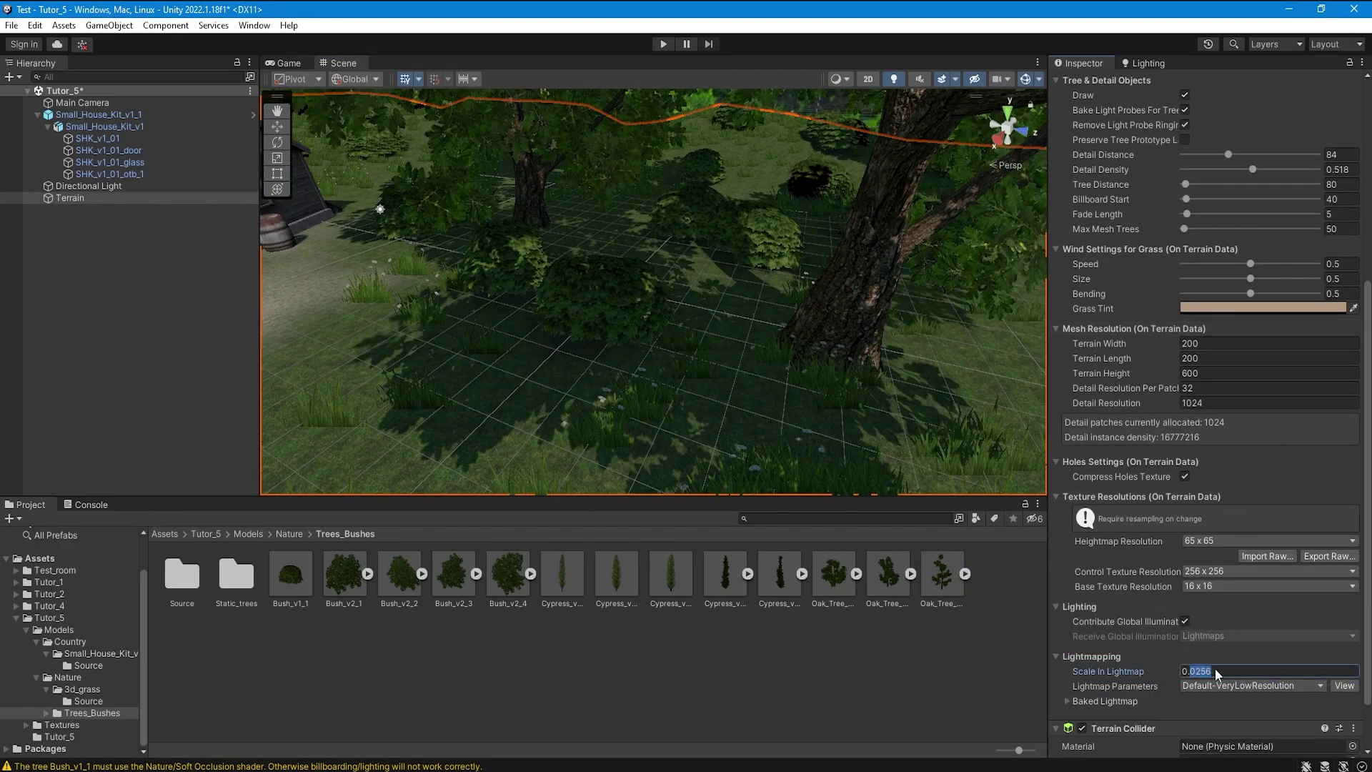
pyautogui.write('5')
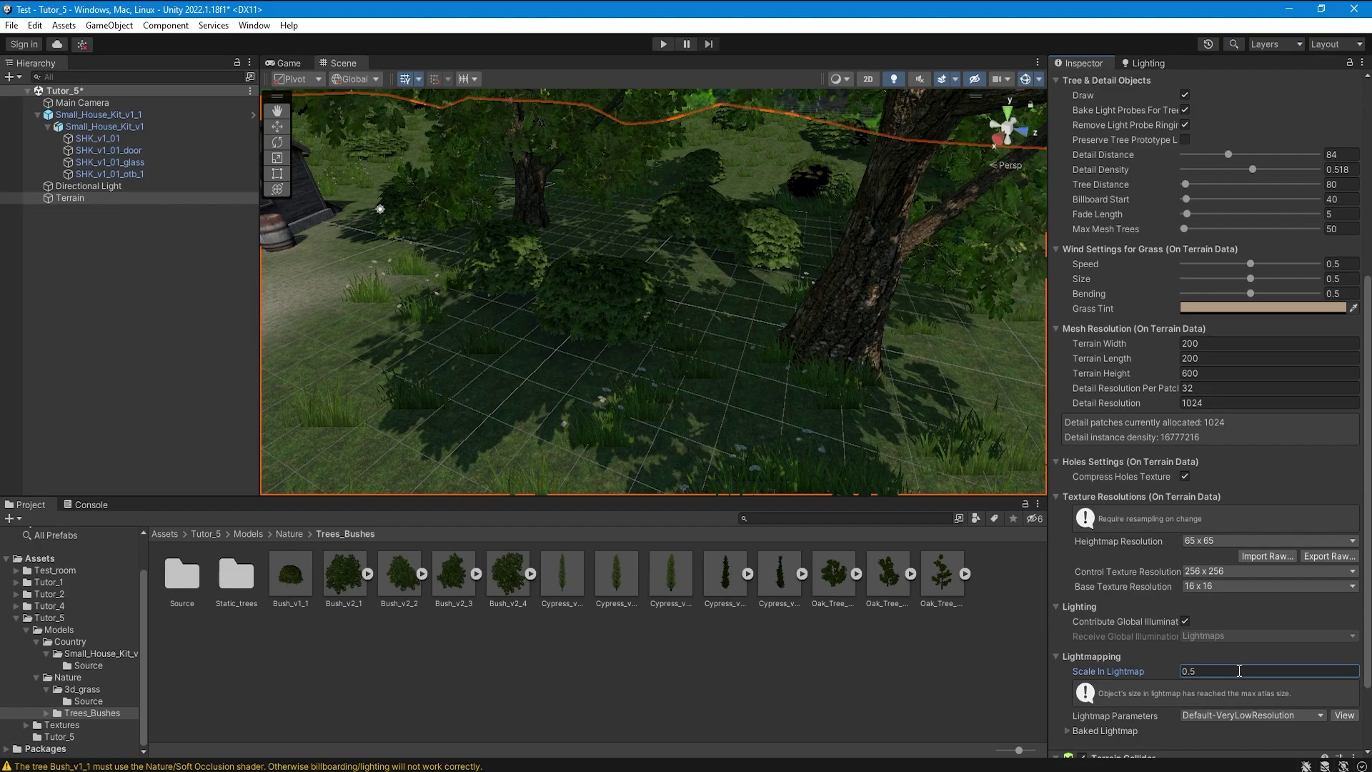
pyautogui.scroll(15, 1229, 353)
pyautogui.click(1146, 63)
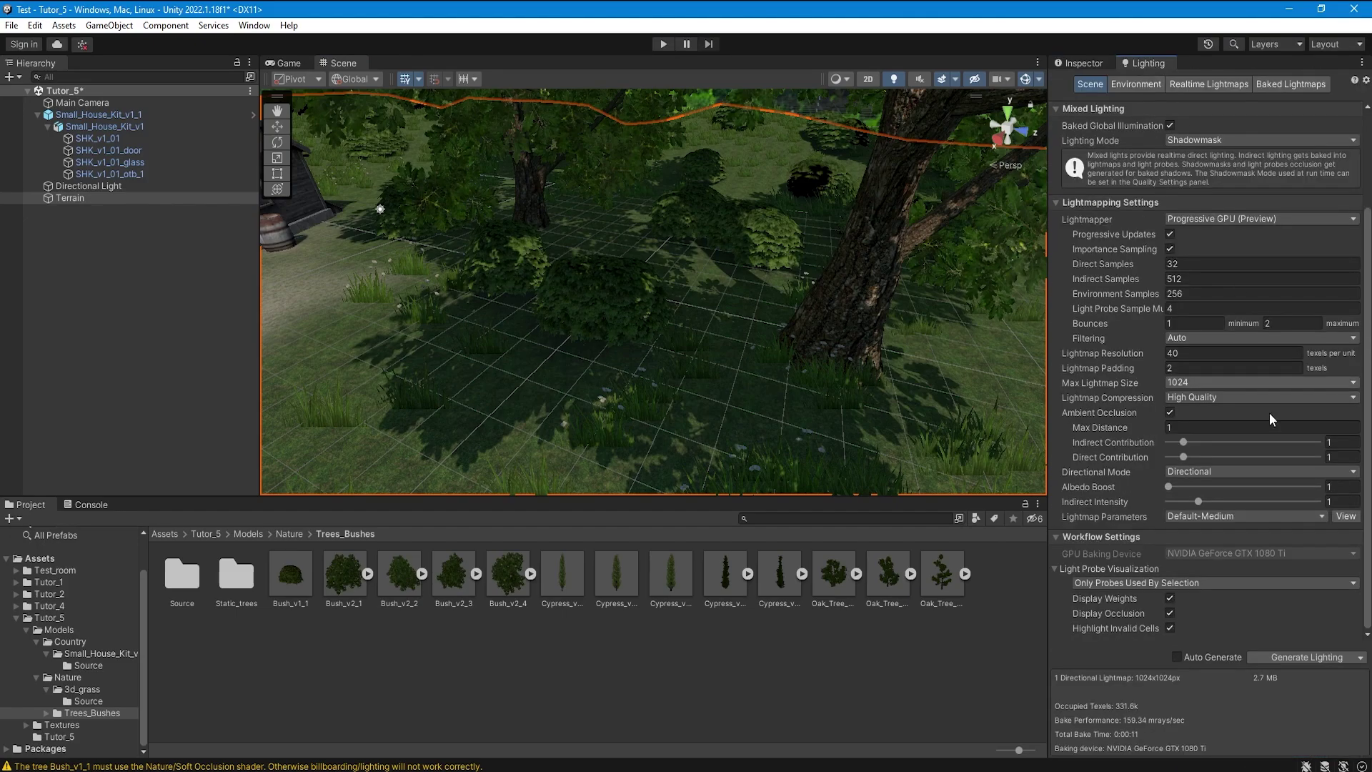
# Step: Clear the baked lighting data and generate the scene's lighting again
pyautogui.click(1360, 658)
pyautogui.click(1320, 690)
pyautogui.click(1314, 659)
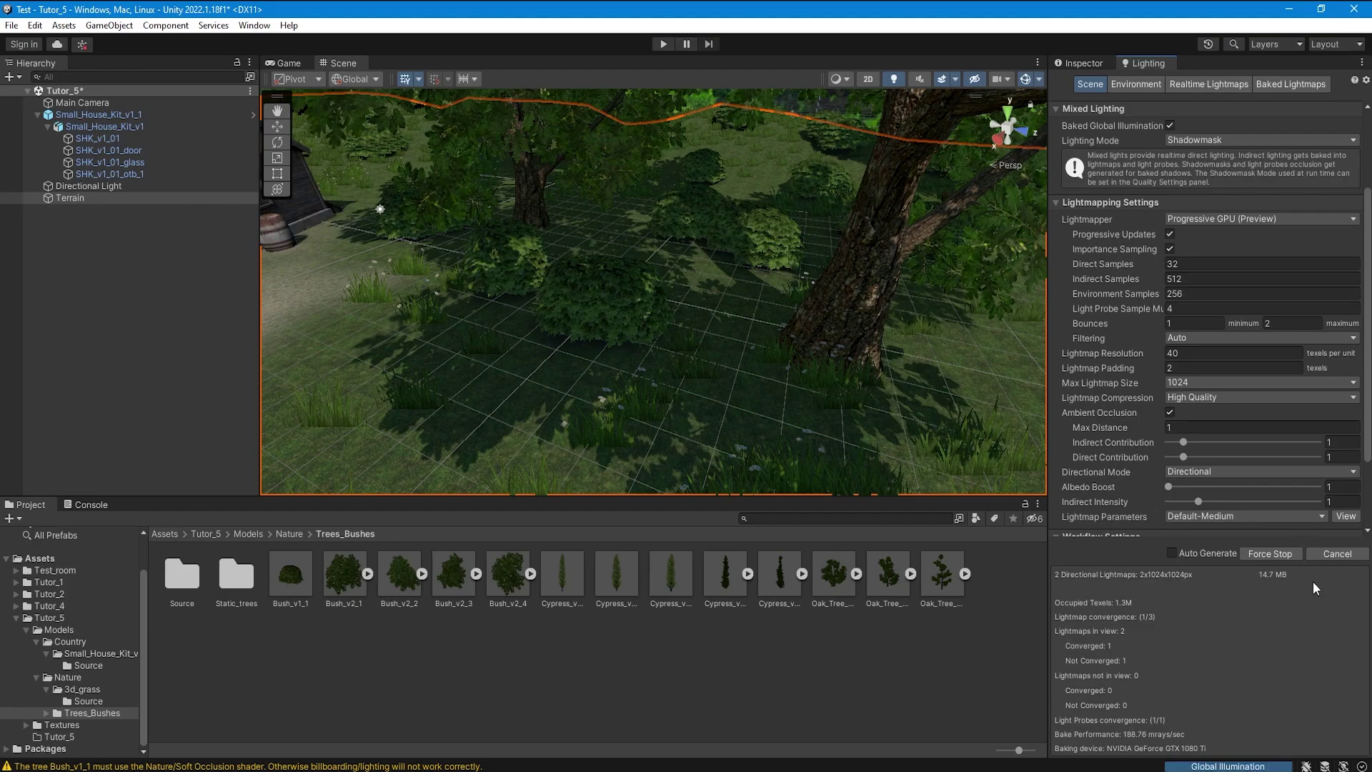
# Step: Inspect the terrain and house in the Baked Lightmap draw mode, ending in Shaded mode with the house in view
pyautogui.click(838, 79)
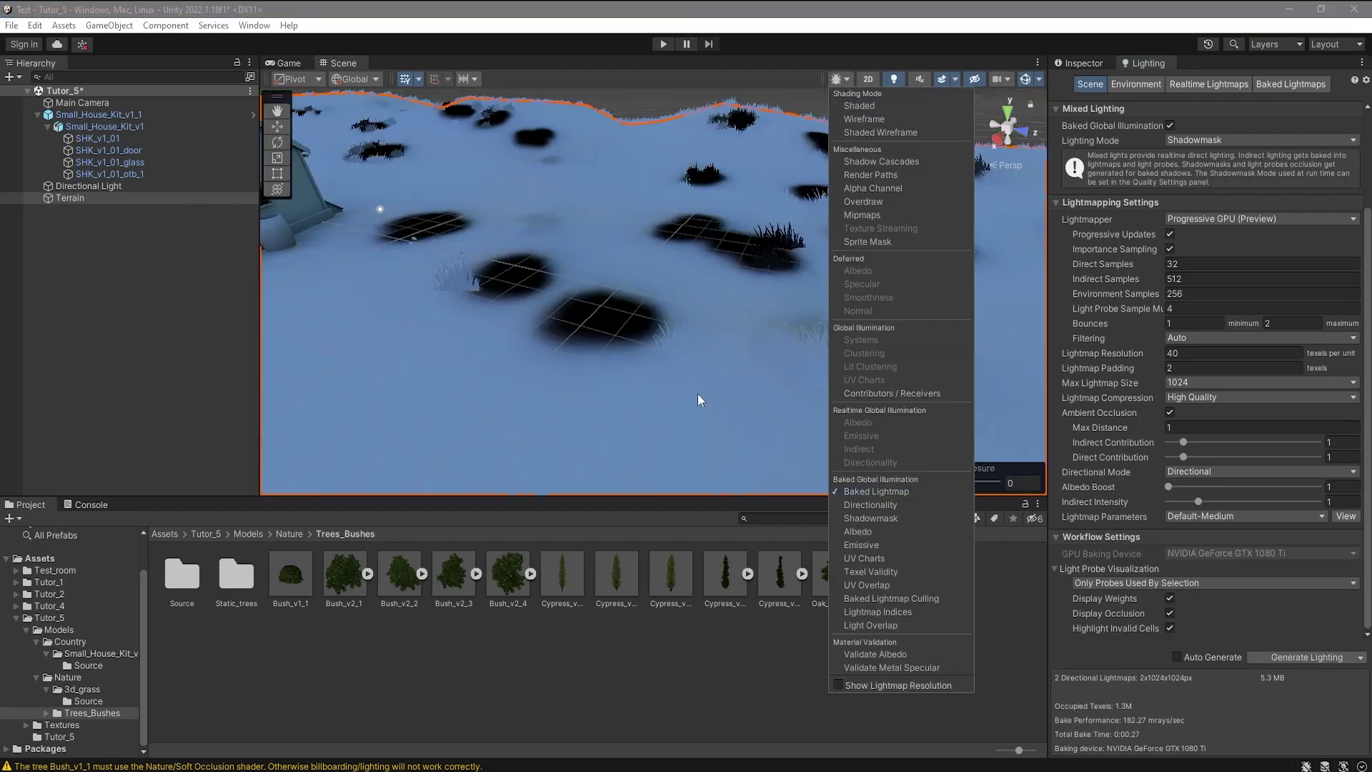
pyautogui.moveTo(587, 304)
pyautogui.mouseDown(button='right')
pyautogui.moveTo(732, 281)
pyautogui.moveTo(518, 314)
pyautogui.moveTo(644, 327)
pyautogui.moveTo(577, 318)
pyautogui.mouseUp(button='right')
pyautogui.click(837, 80)
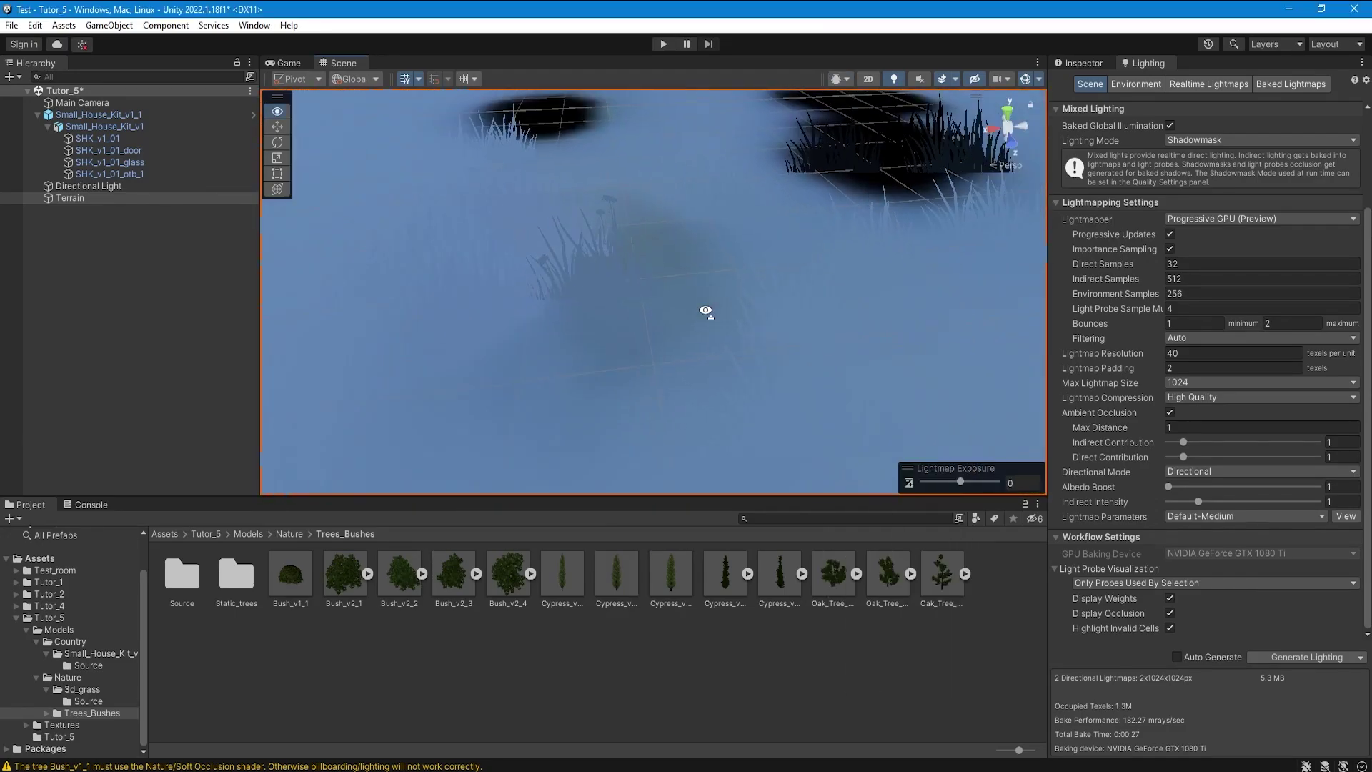
pyautogui.moveTo(729, 311)
pyautogui.mouseDown(button='right')
pyautogui.moveTo(643, 101)
pyautogui.moveTo(843, 294)
pyautogui.moveTo(822, 179)
pyautogui.mouseUp(button='right')
pyautogui.click(837, 80)
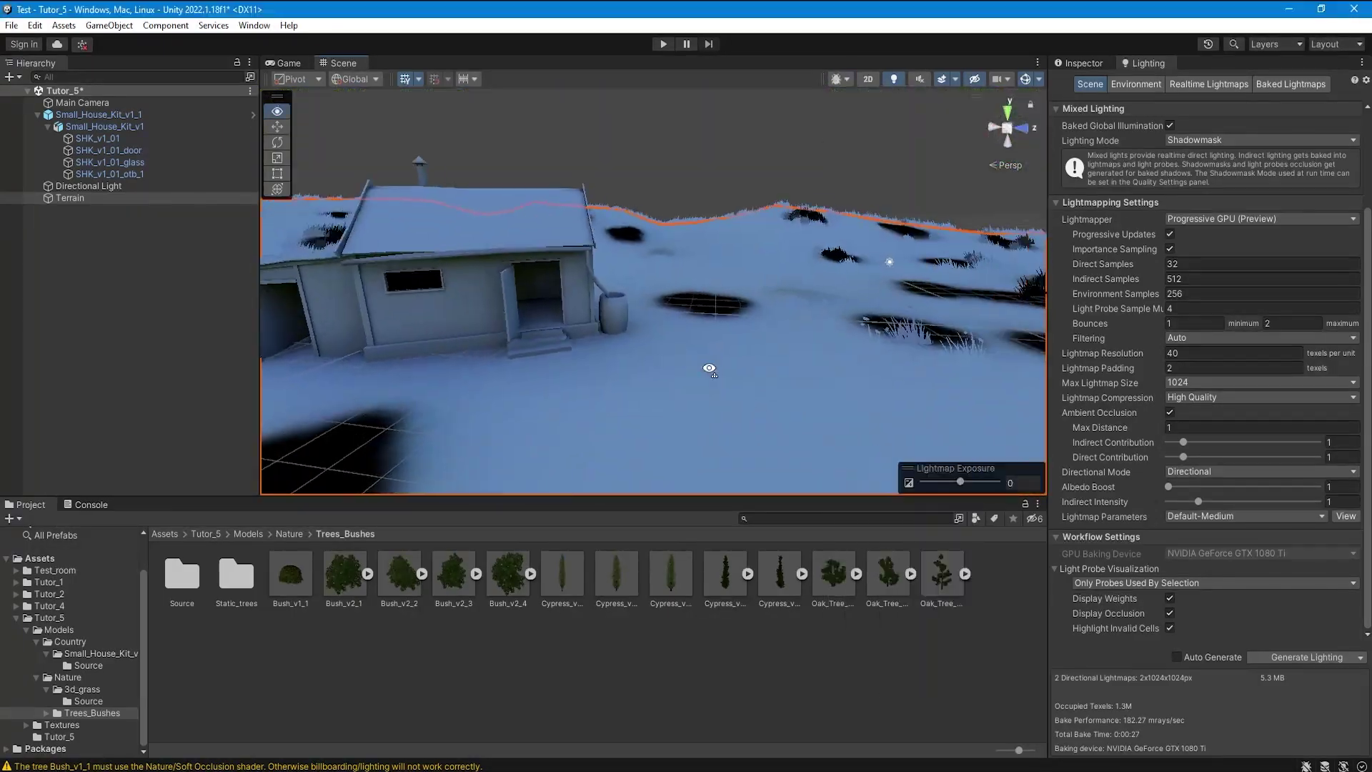
pyautogui.moveTo(705, 368)
pyautogui.mouseDown(button='right')
pyautogui.moveTo(957, 360)
pyautogui.moveTo(854, 343)
pyautogui.mouseUp(button='right')
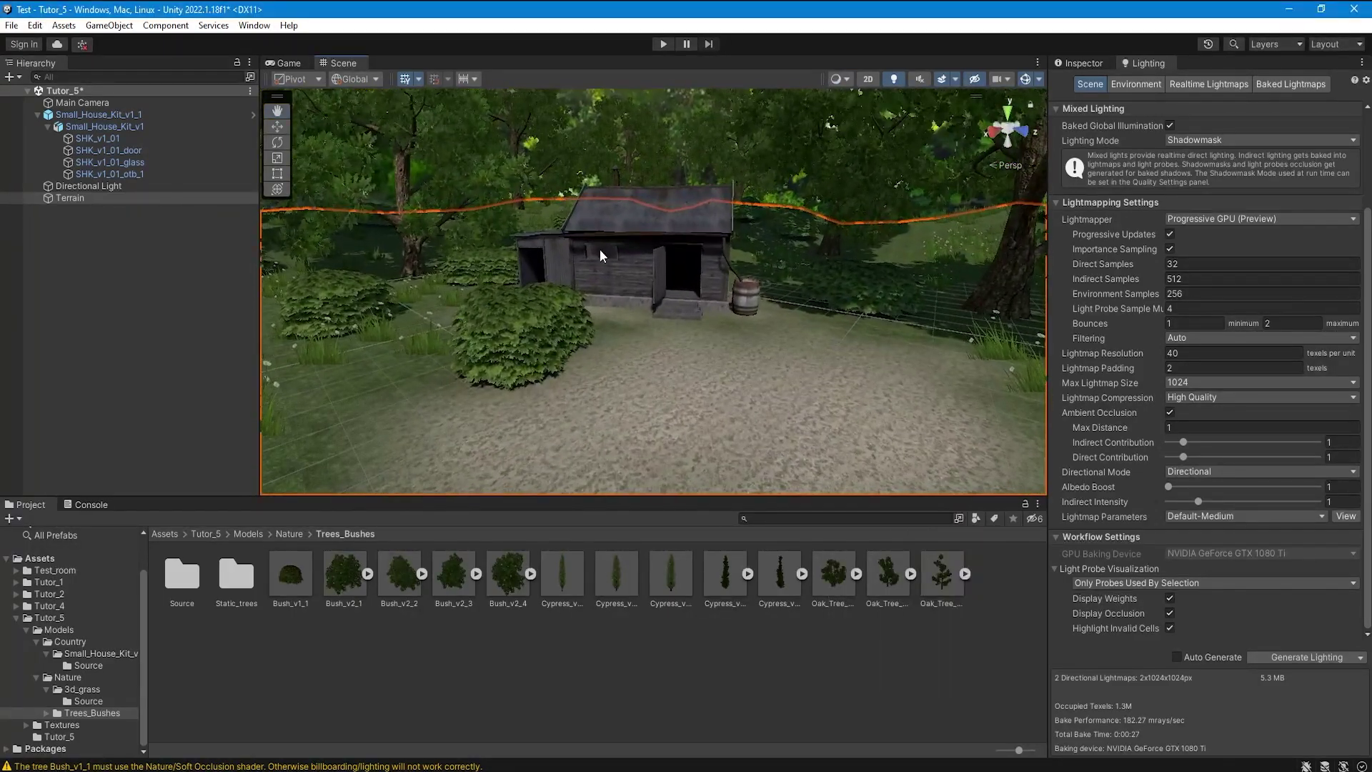
# Step: Place the Main Camera at 69.5, 5.57, 61.1 with rotation 1.682, -124.377, -0.109 so it faces the house
pyautogui.click(1101, 66)
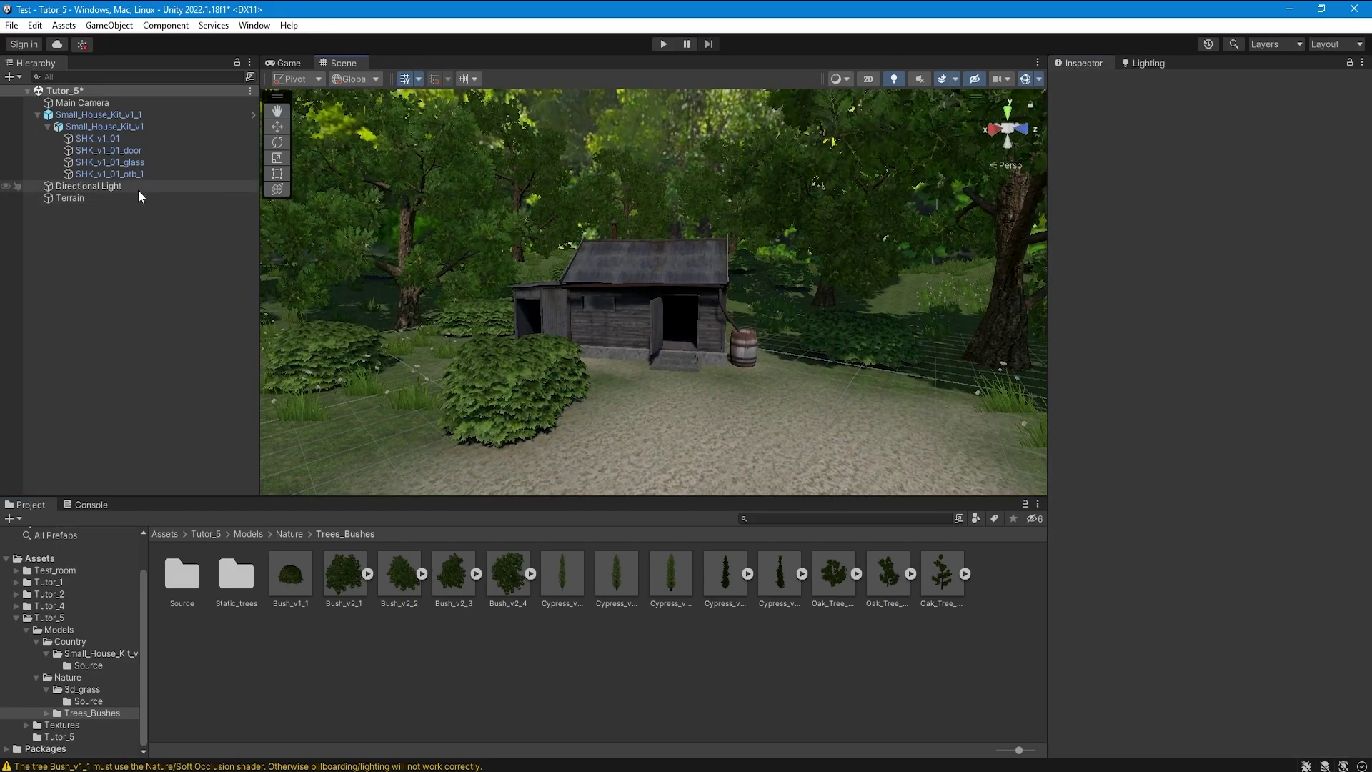
pyautogui.click(82, 103)
pyautogui.press('s')
pyautogui.moveTo(799, 298); pyautogui.dragTo(694, 304, button='right')
pyautogui.press('w')
pyautogui.moveTo(569, 223); pyautogui.dragTo(694, 355)
pyautogui.press('e')
pyautogui.moveTo(694, 355); pyautogui.dragTo(698, 355, button='right')
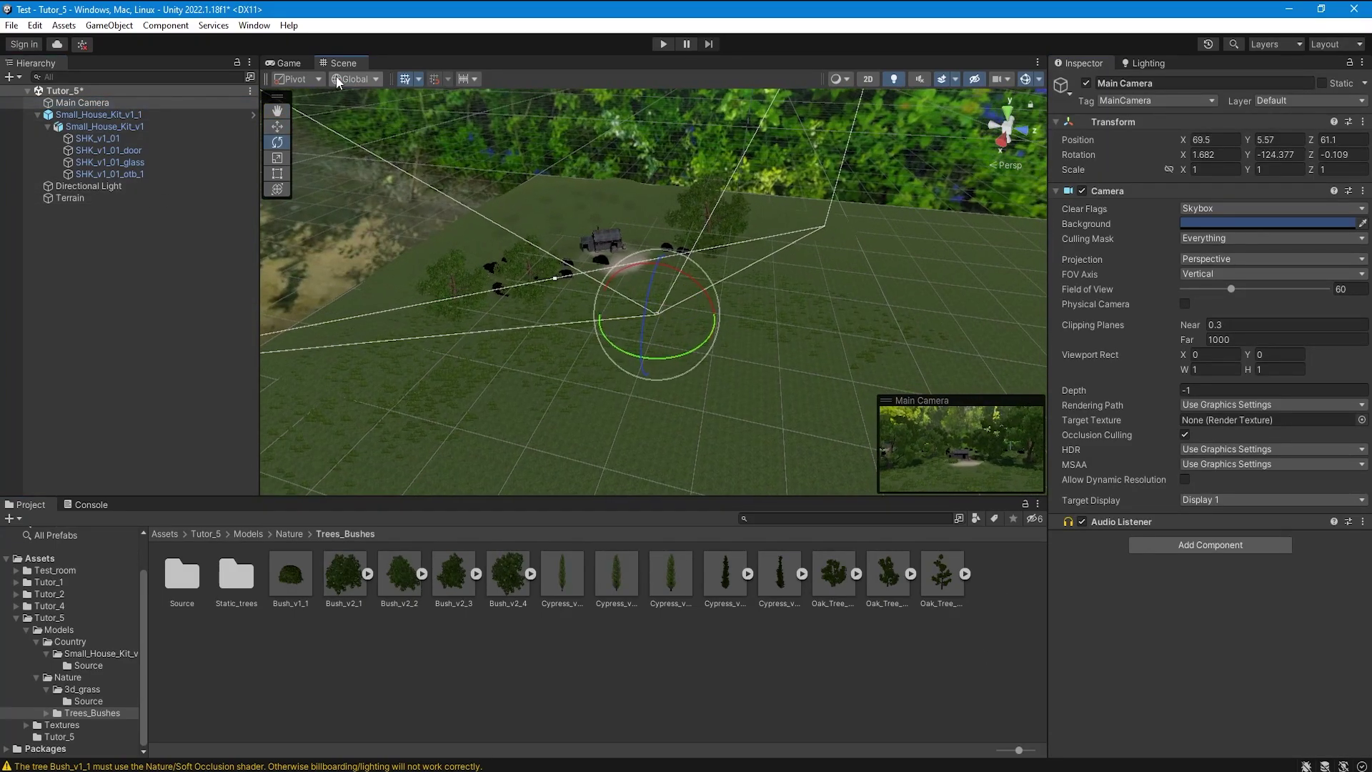
# Step: Detach the Scene view into a small floating window so the full Game view shows alongside it
pyautogui.moveTo(341, 63); pyautogui.dragTo(472, 369)
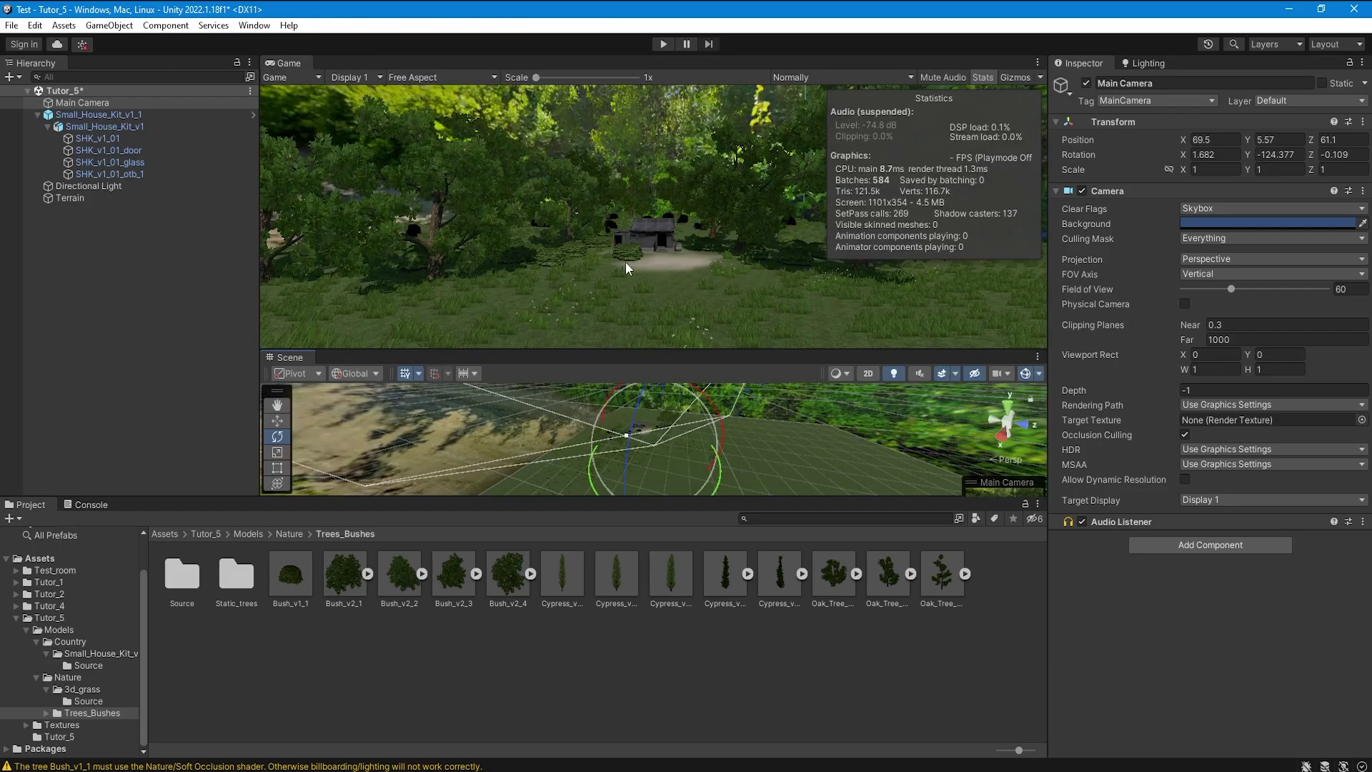
pyautogui.moveTo(298, 360); pyautogui.dragTo(606, 241)
pyautogui.moveTo(608, 190); pyautogui.dragTo(458, 233)
pyautogui.moveTo(850, 386); pyautogui.dragTo(448, 634)
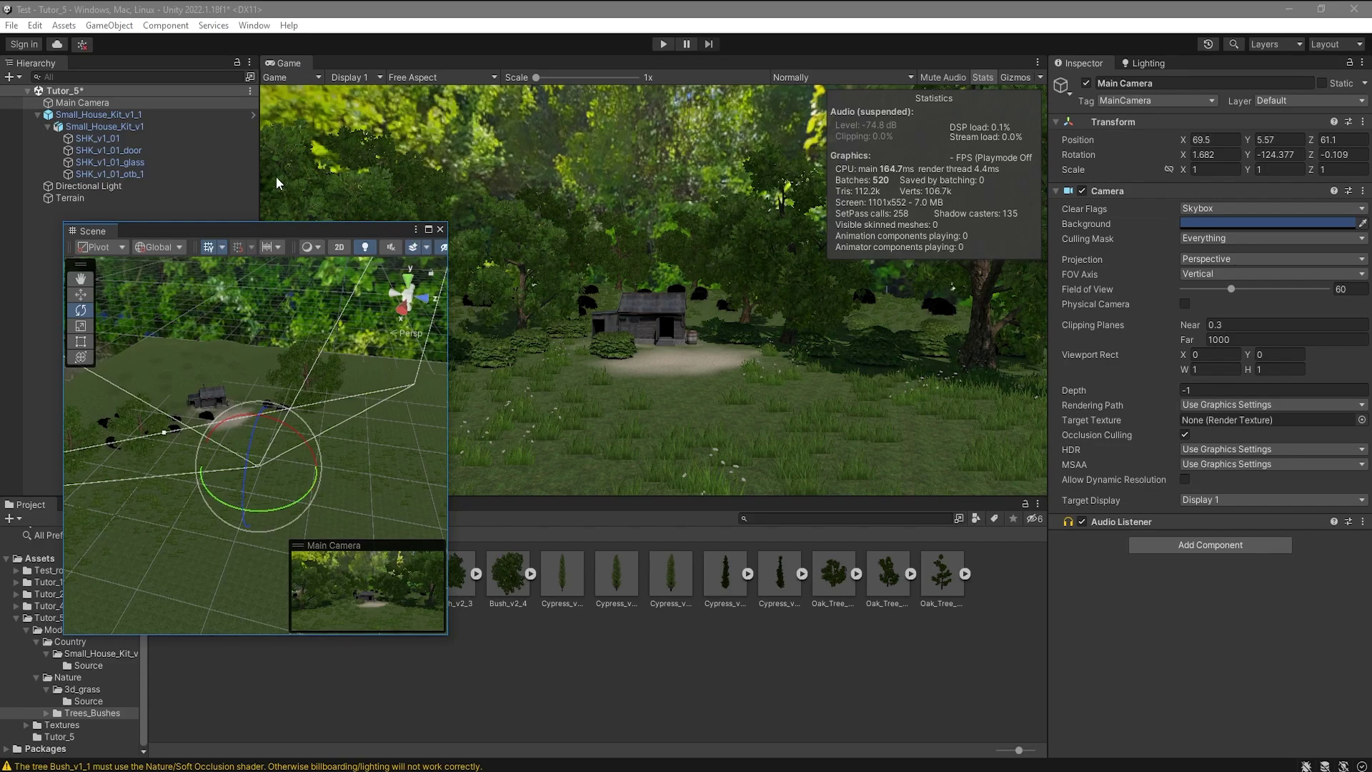
# Step: Move the Main Camera closer to the house, to position 60.41, 2.85, 53.31
pyautogui.press('w')
pyautogui.moveTo(265, 473); pyautogui.dragTo(241, 440)
pyautogui.moveTo(238, 383); pyautogui.dragTo(235, 402)
pyautogui.moveTo(311, 371); pyautogui.dragTo(277, 413, button='right')
pyautogui.press('w')
pyautogui.moveTo(269, 427); pyautogui.dragTo(229, 412)
pyautogui.click(218, 340)
pyautogui.hotkey('ctrl', 'z')
pyautogui.moveTo(225, 338); pyautogui.dragTo(226, 348)
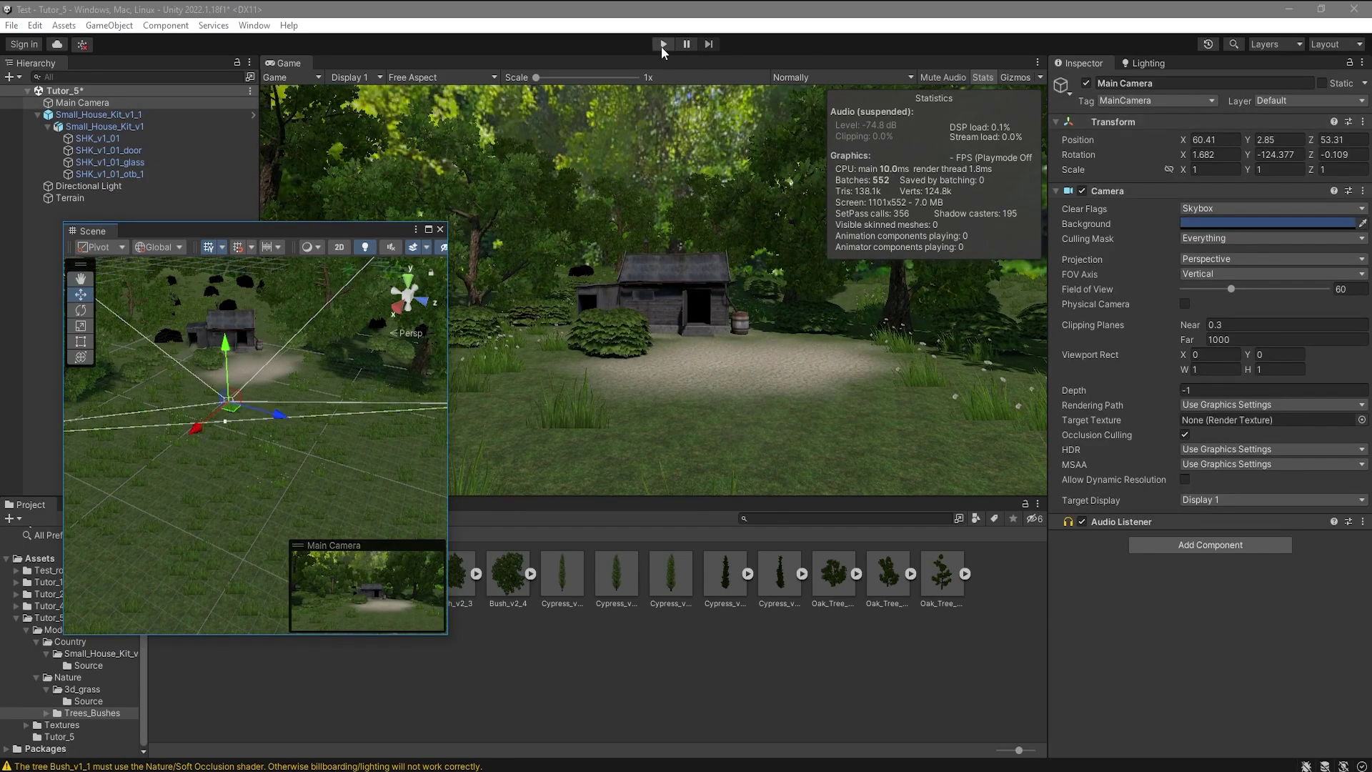
# Step: Enter Play mode and open the terrain's settings
pyautogui.click(663, 45)
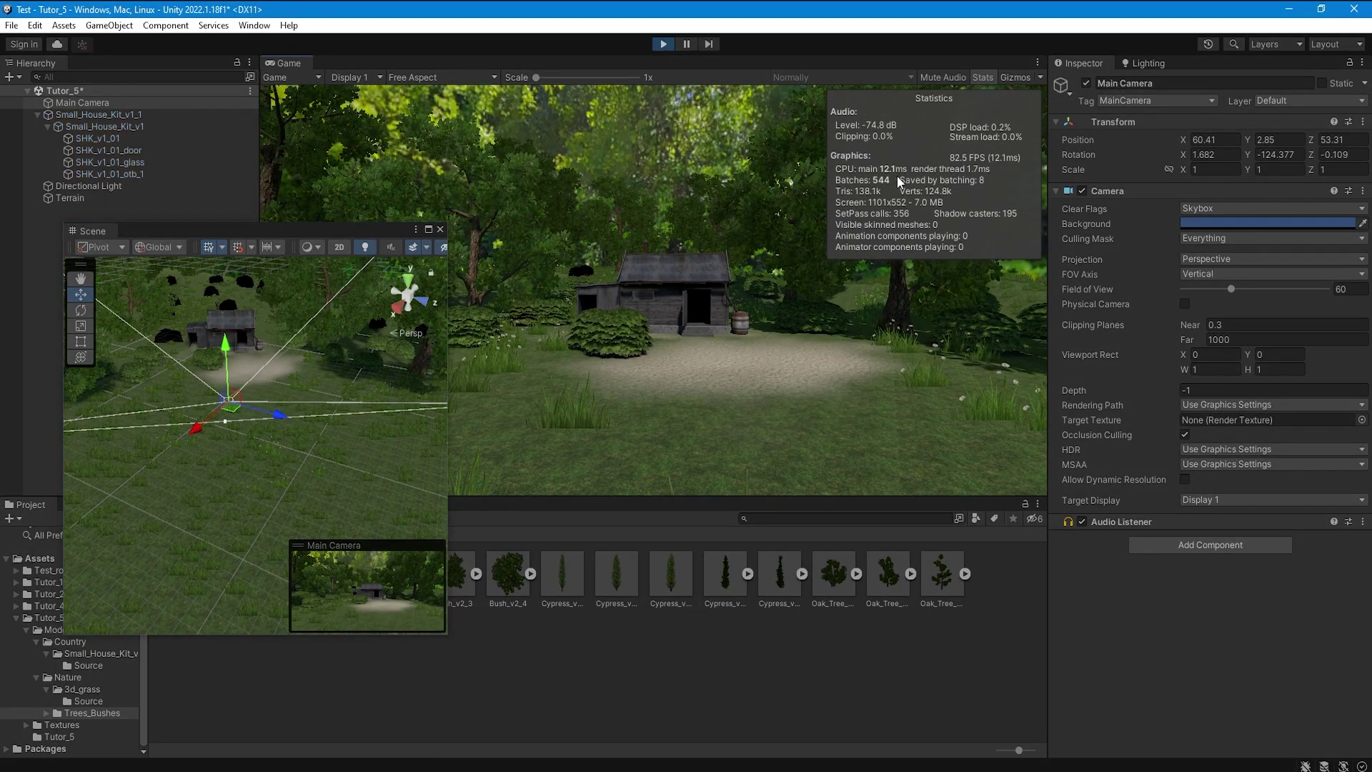
pyautogui.click(318, 461)
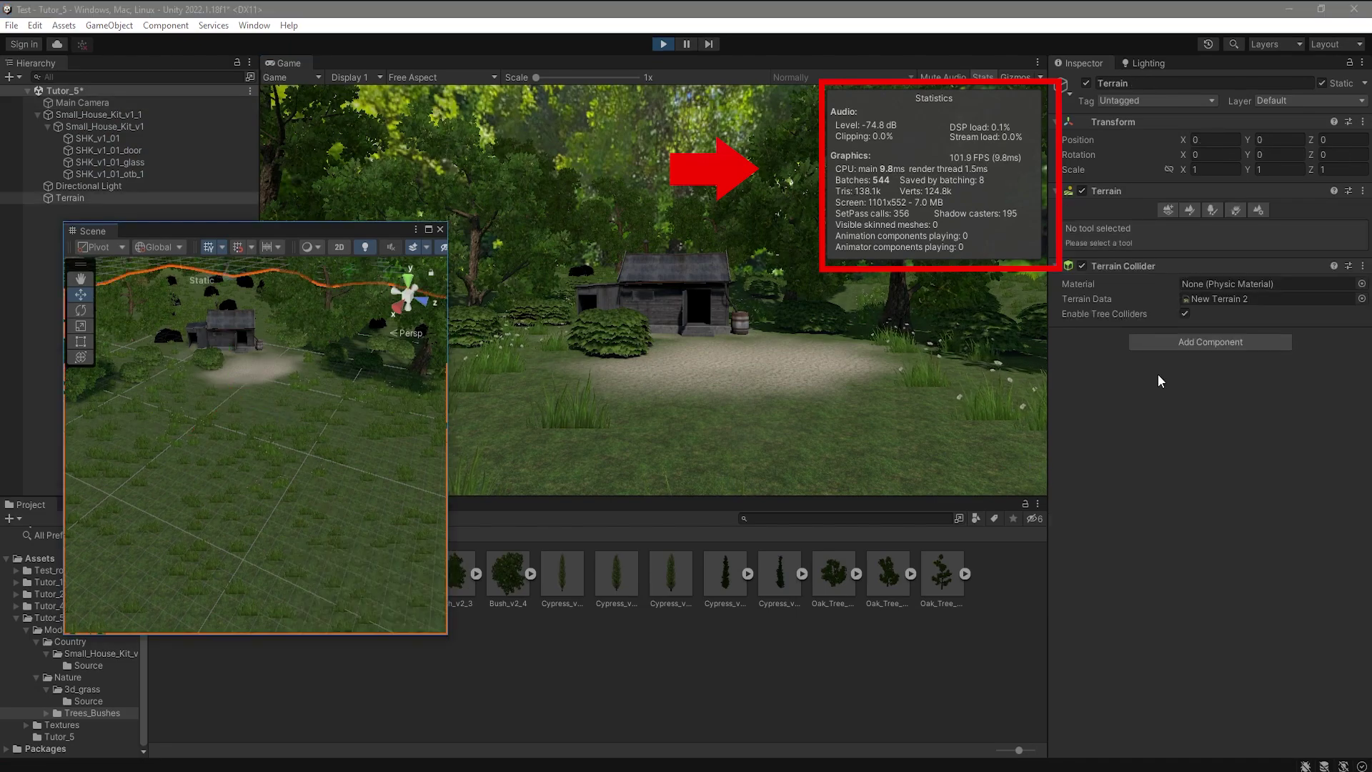
pyautogui.click(1255, 211)
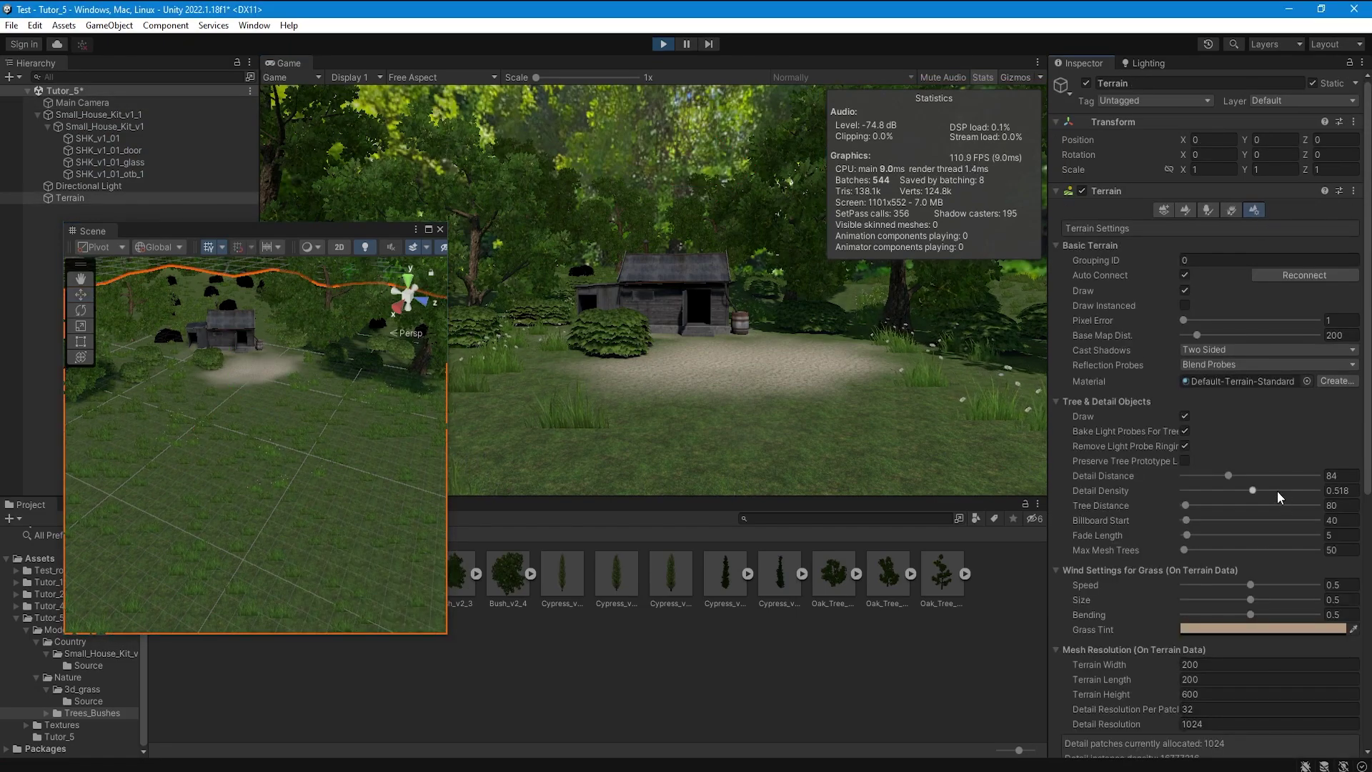
# Step: Set the terrain's Detail Distance and Detail Density to 0, Tree Distance to 100 and Billboard Start to 200
pyautogui.scroll(-3, 1275, 493)
pyautogui.moveTo(1231, 390)
pyautogui.mouseDown()
pyautogui.moveTo(1277, 394)
pyautogui.moveTo(1185, 392)
pyautogui.moveTo(1208, 407)
pyautogui.moveTo(1184, 409)
pyautogui.moveTo(1193, 426)
pyautogui.mouseUp()
pyautogui.click(1341, 425)
pyautogui.write('100')
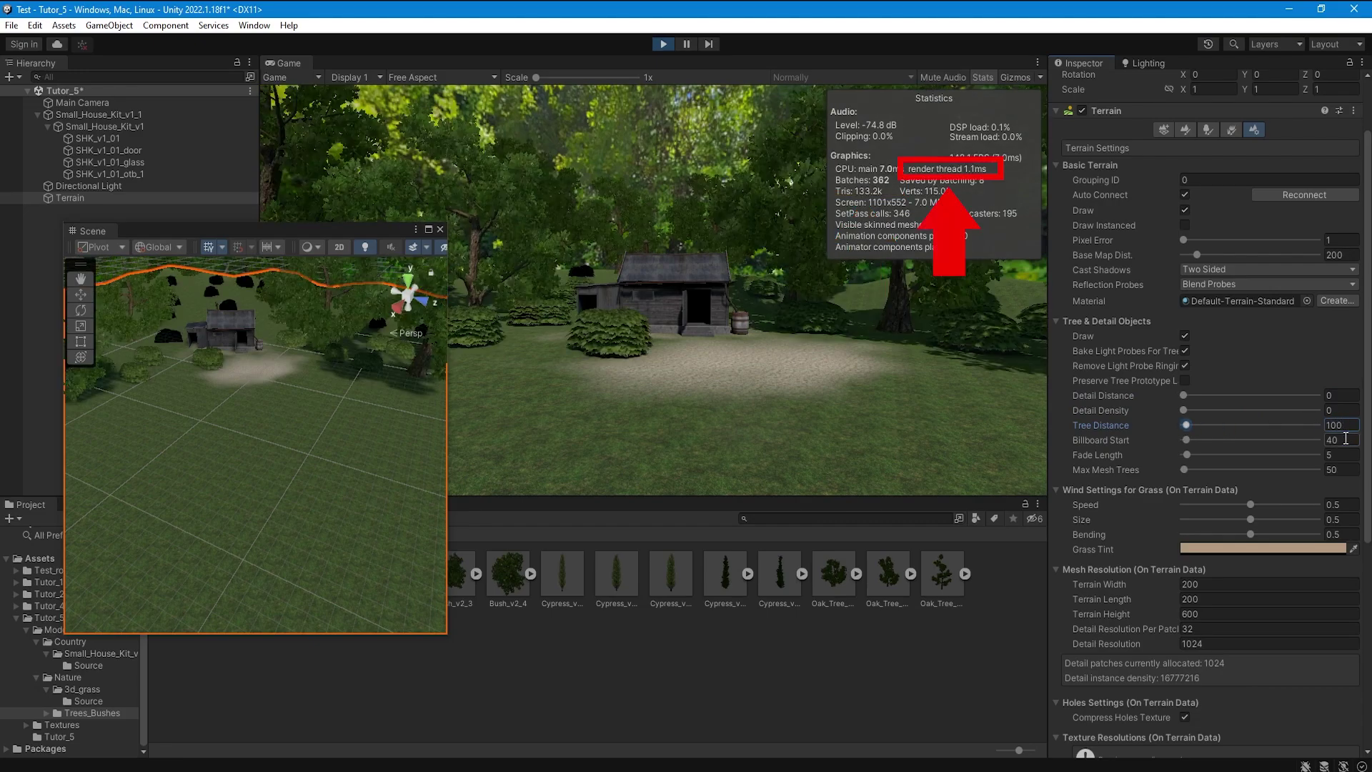
pyautogui.click(1346, 438)
pyautogui.write('200')
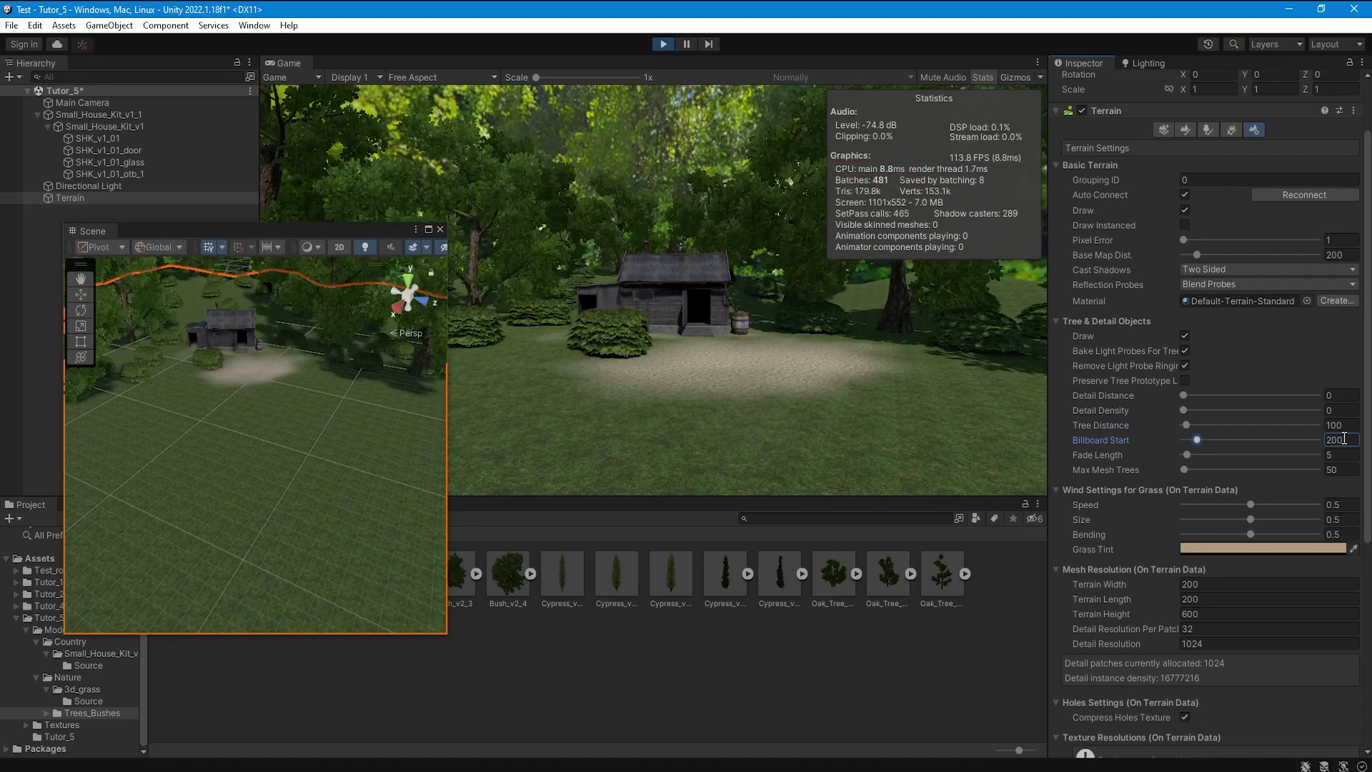
# Step: Increase the terrain's Heightmap Resolution in stages up to 2049 x 2049
pyautogui.scroll(-3, 1224, 452)
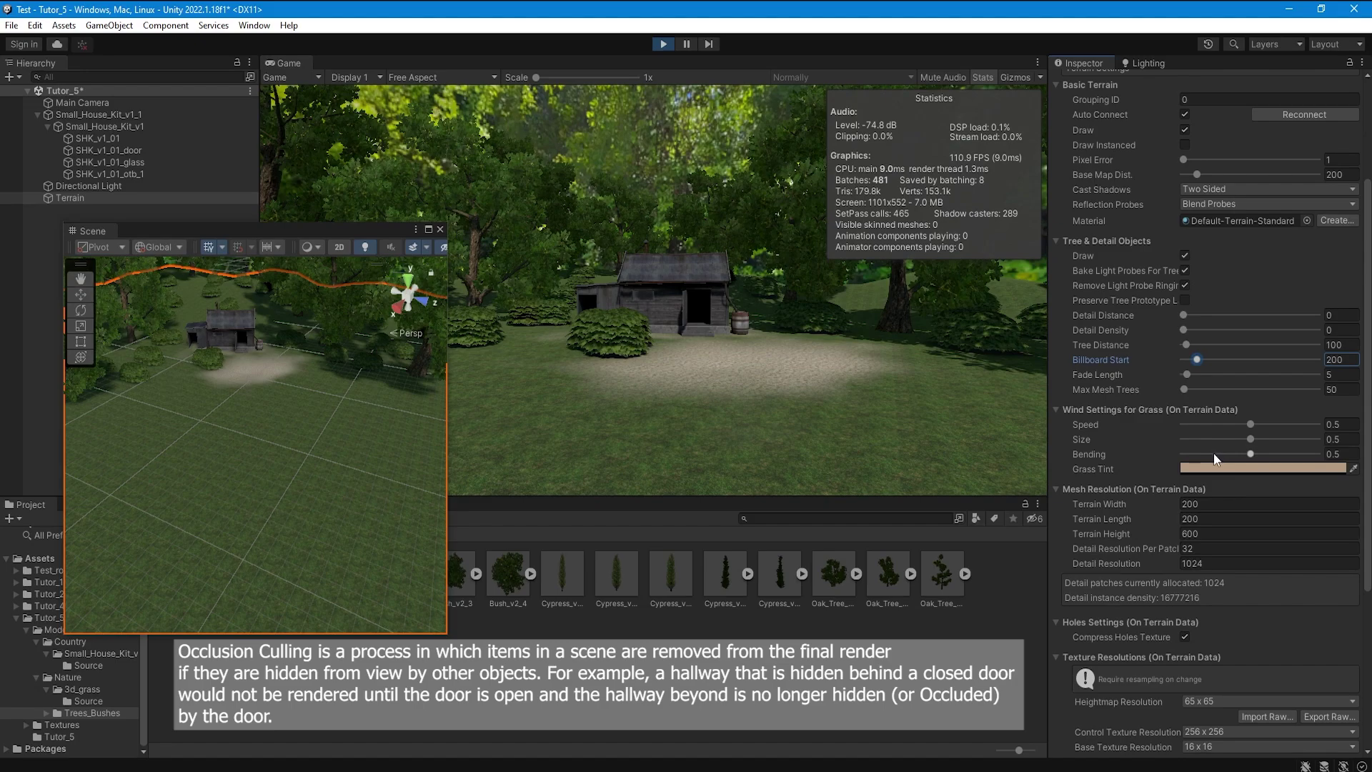
pyautogui.scroll(-5, 1214, 454)
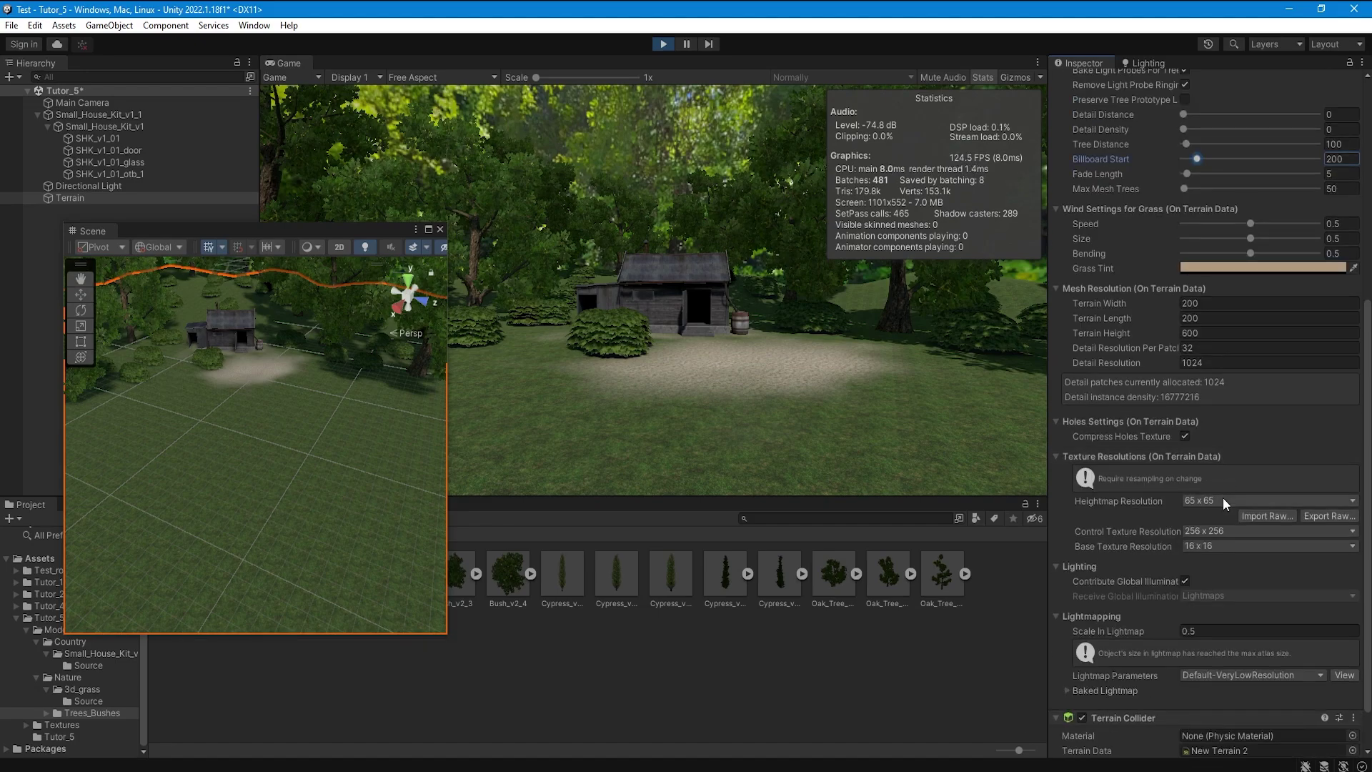
pyautogui.click(1223, 499)
pyautogui.click(1229, 567)
pyautogui.click(1223, 498)
pyautogui.click(1230, 585)
pyautogui.click(1223, 500)
pyautogui.click(1228, 615)
pyautogui.keyDown('alt'); pyautogui.moveTo(290, 375); pyautogui.dragTo(282, 400); pyautogui.keyUp('alt')
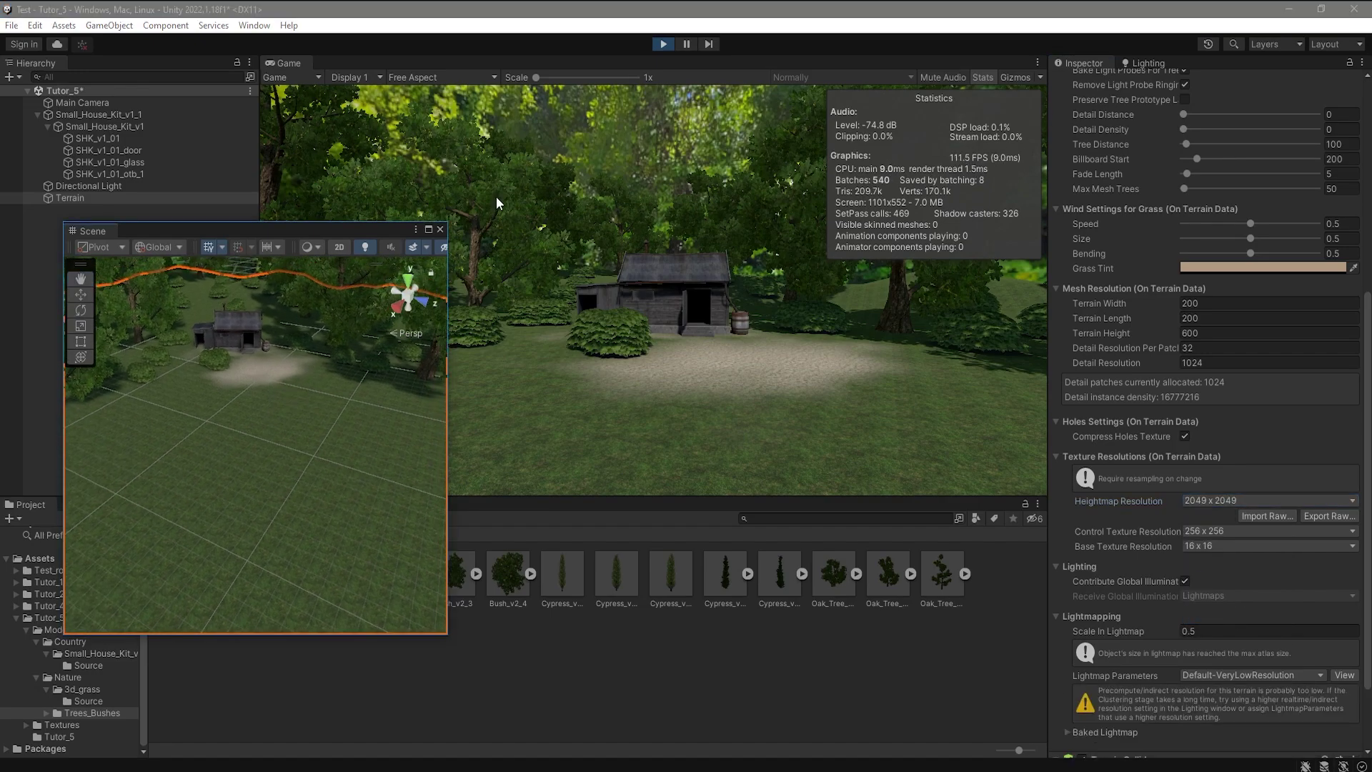
# Step: Raise the ground in front of the house with Raise or Lower Terrain, finishing with a brush size of 111
pyautogui.scroll(9, 1152, 181)
pyautogui.click(1190, 210)
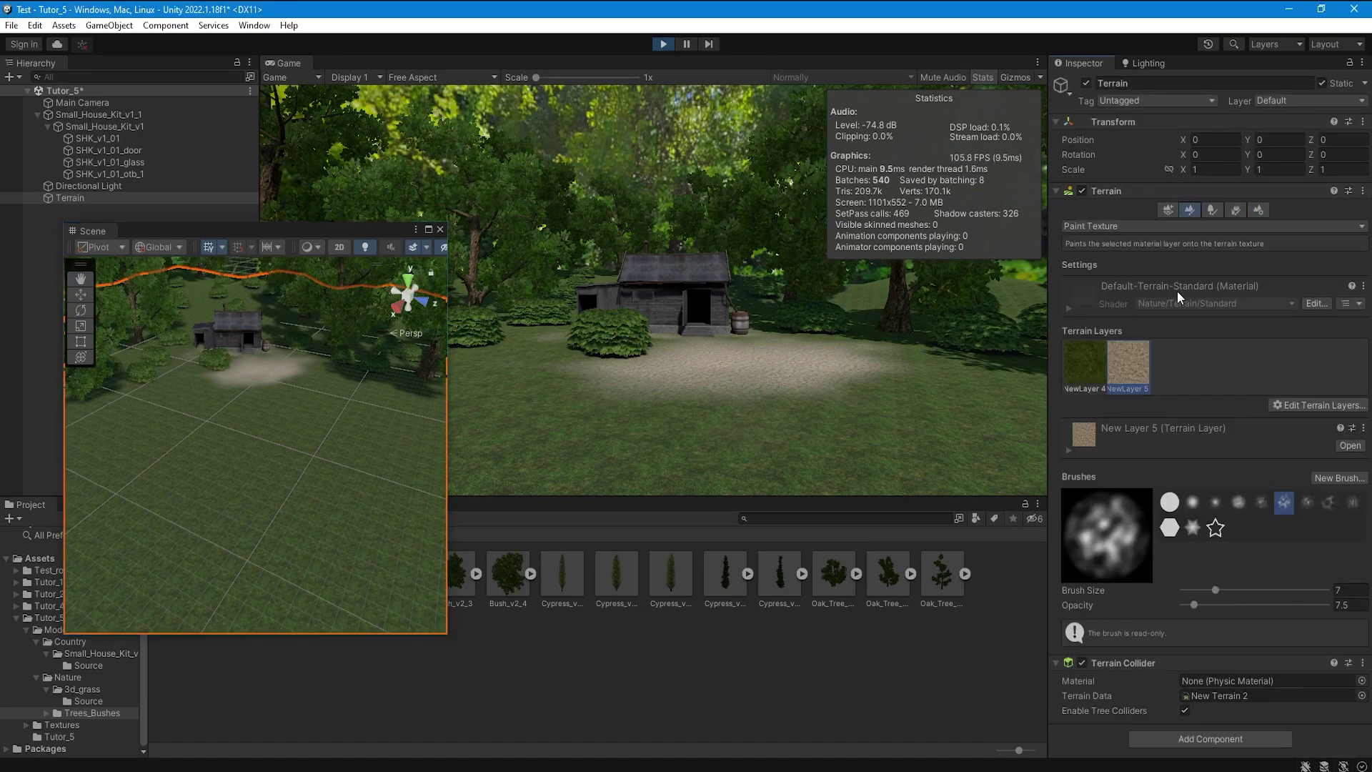
pyautogui.click(1175, 225)
pyautogui.click(1143, 241)
pyautogui.moveTo(209, 413)
pyautogui.mouseDown()
pyautogui.moveTo(305, 416)
pyautogui.moveTo(370, 443)
pyautogui.moveTo(258, 449)
pyautogui.mouseUp()
pyautogui.keyDown('alt'); pyautogui.moveTo(186, 500); pyautogui.dragTo(378, 433); pyautogui.keyUp('alt')
pyautogui.moveTo(1216, 399); pyautogui.dragTo(1265, 400)
pyautogui.click(334, 413)
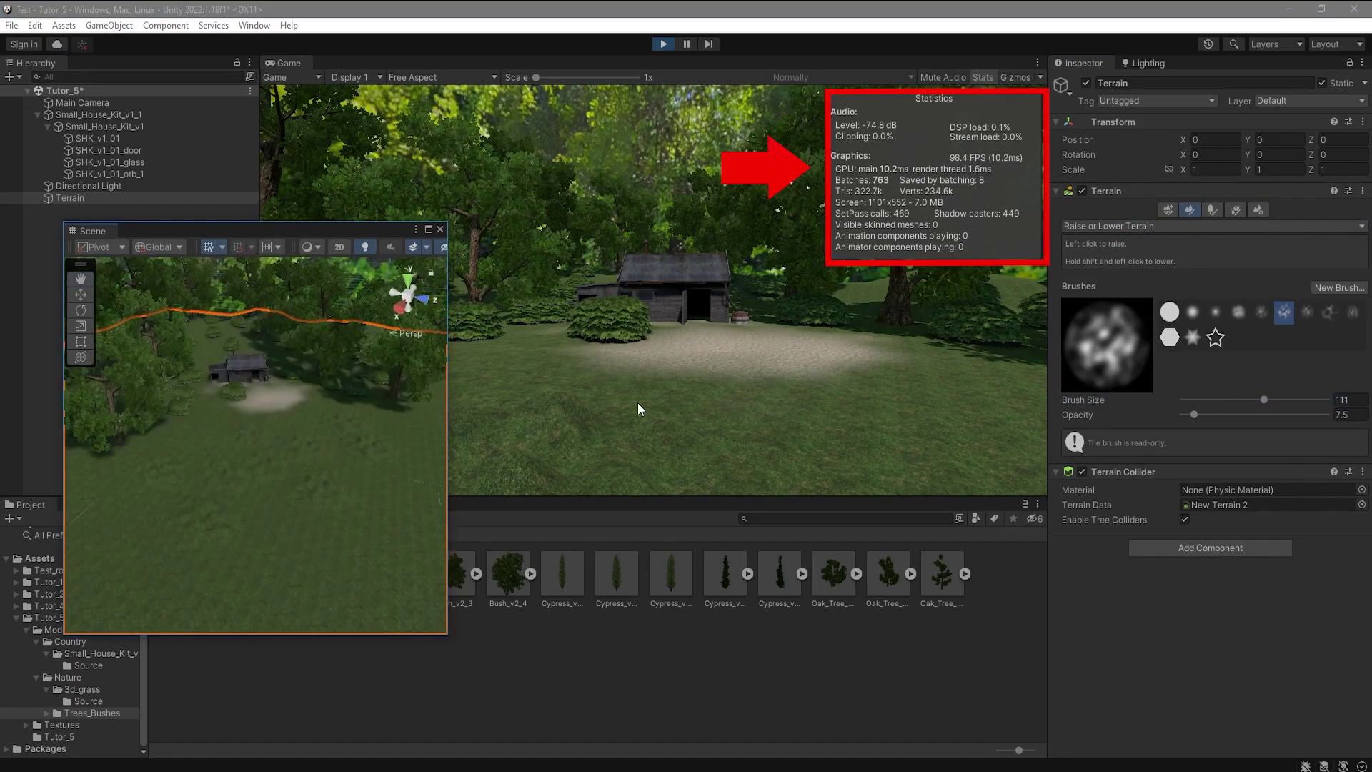
# Step: Set the terrain's Heightmap Resolution to 4097 x 4097
pyautogui.click(1258, 210)
pyautogui.scroll(-10, 1272, 503)
pyautogui.click(1238, 539)
pyautogui.click(1227, 676)
pyautogui.click(293, 344)
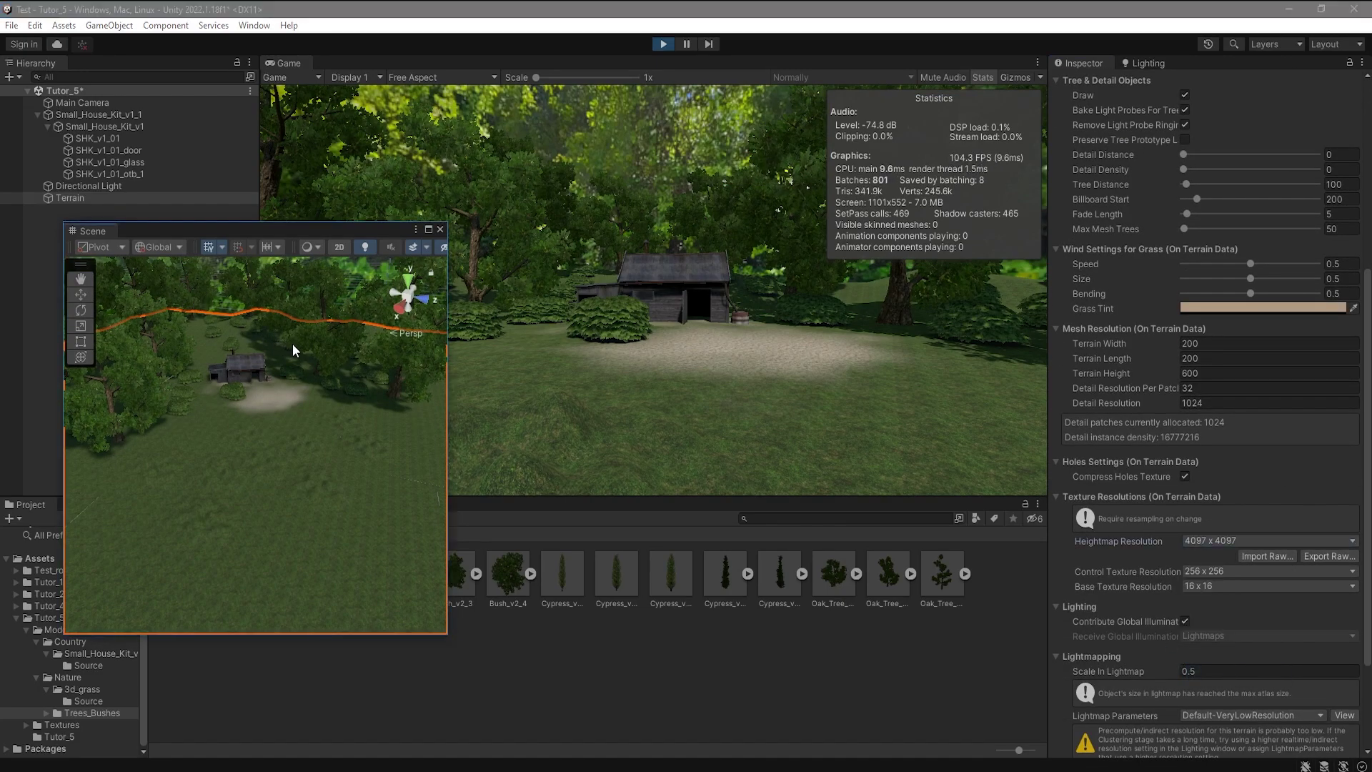
pyautogui.moveTo(293, 344); pyautogui.dragTo(303, 348, button='right')
# Step: Raise the clearing in front of the house with Raise or Lower Terrain at brush size 24
pyautogui.scroll(1, 1174, 177)
pyautogui.scroll(10, 1179, 214)
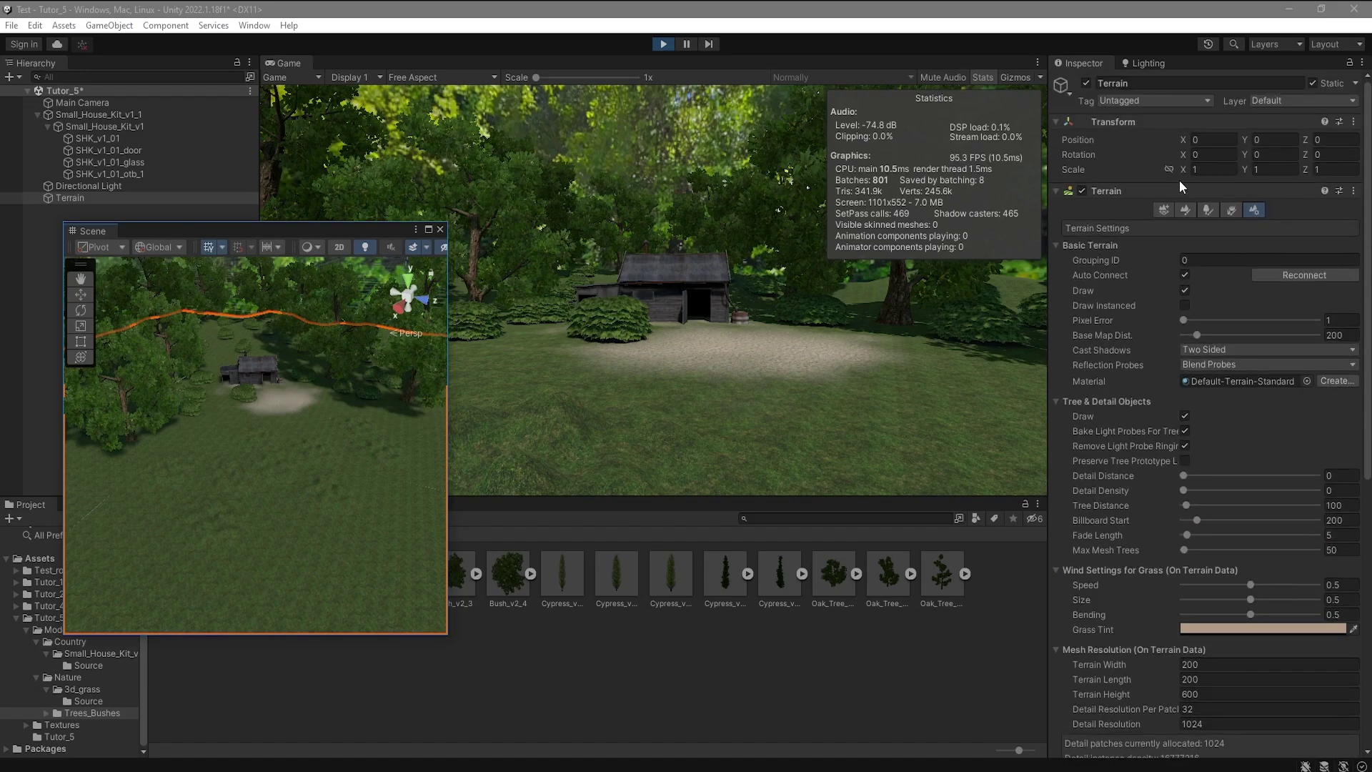
pyautogui.click(1168, 209)
pyautogui.click(1190, 209)
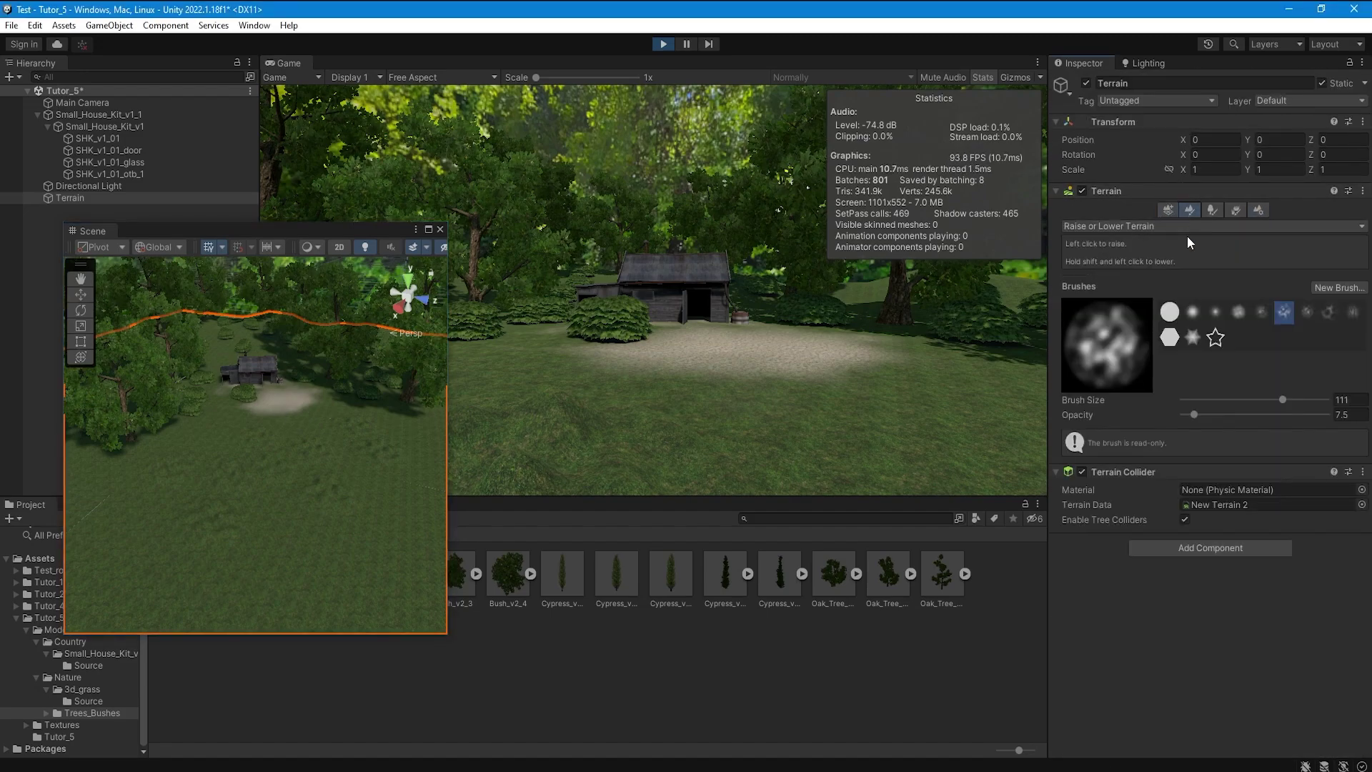
pyautogui.click(1186, 226)
pyautogui.click(1143, 240)
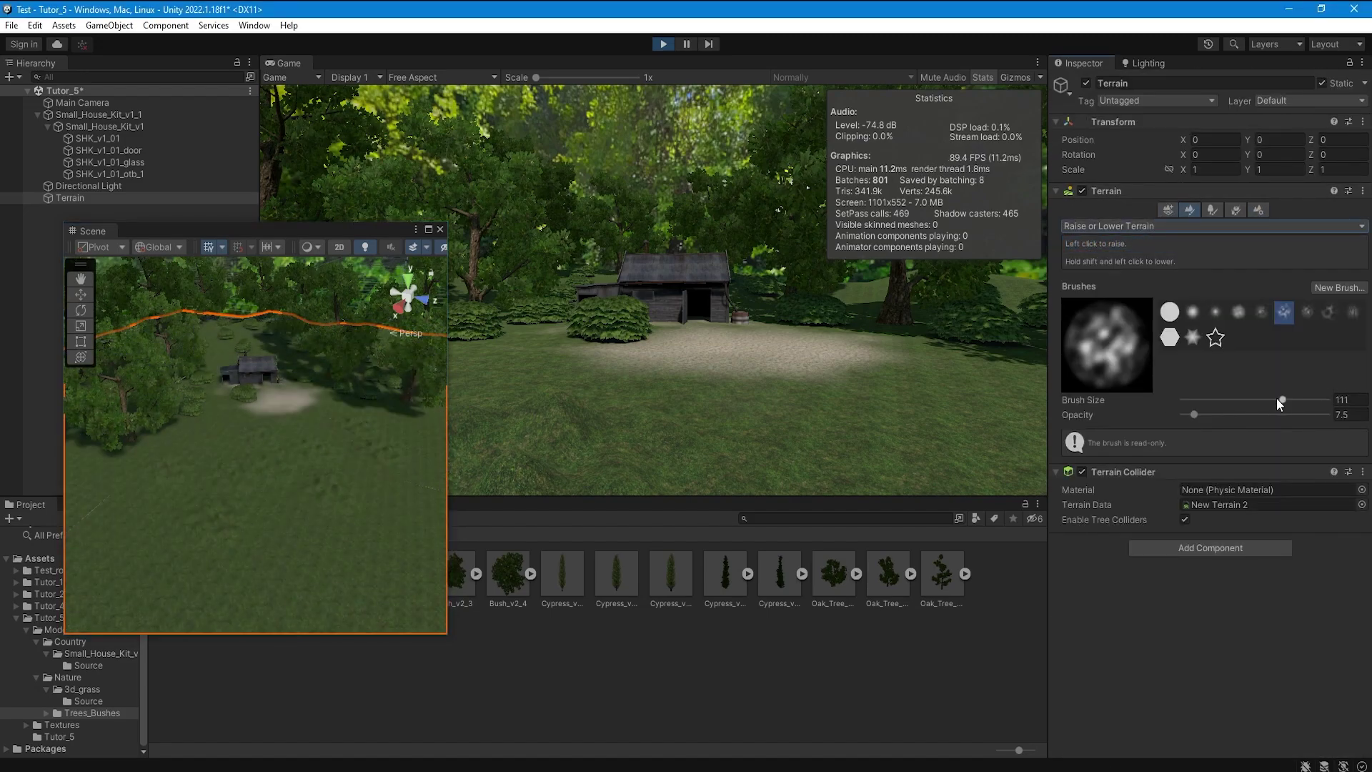
pyautogui.moveTo(1283, 400); pyautogui.dragTo(1246, 401)
pyautogui.click(320, 418)
pyautogui.moveTo(194, 422)
pyautogui.mouseDown()
pyautogui.moveTo(233, 459)
pyautogui.moveTo(300, 448)
pyautogui.mouseUp()
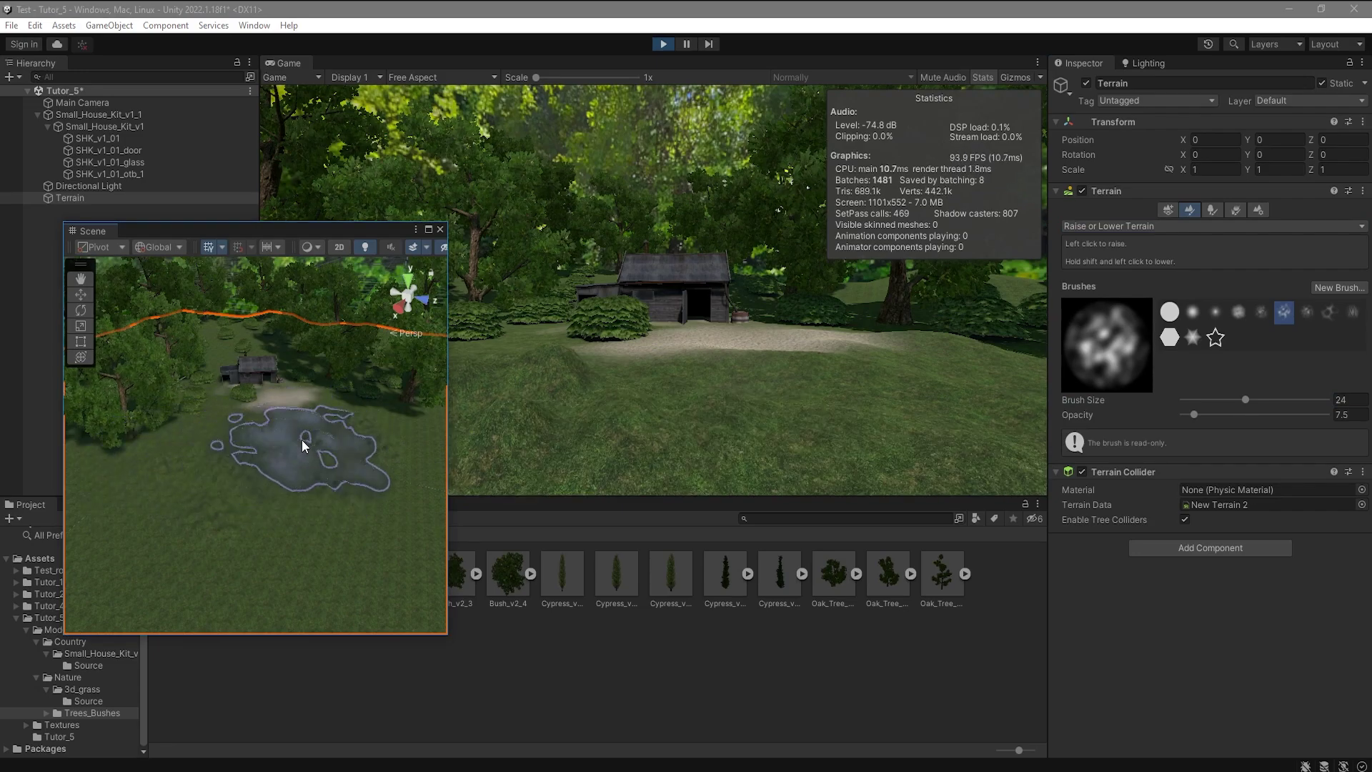
# Step: Lower the terrain's Heightmap Resolution in stages through 257 x 257 and 129 x 129 to 65 x 65
pyautogui.click(1259, 209)
pyautogui.scroll(-10, 1231, 429)
pyautogui.click(1222, 581)
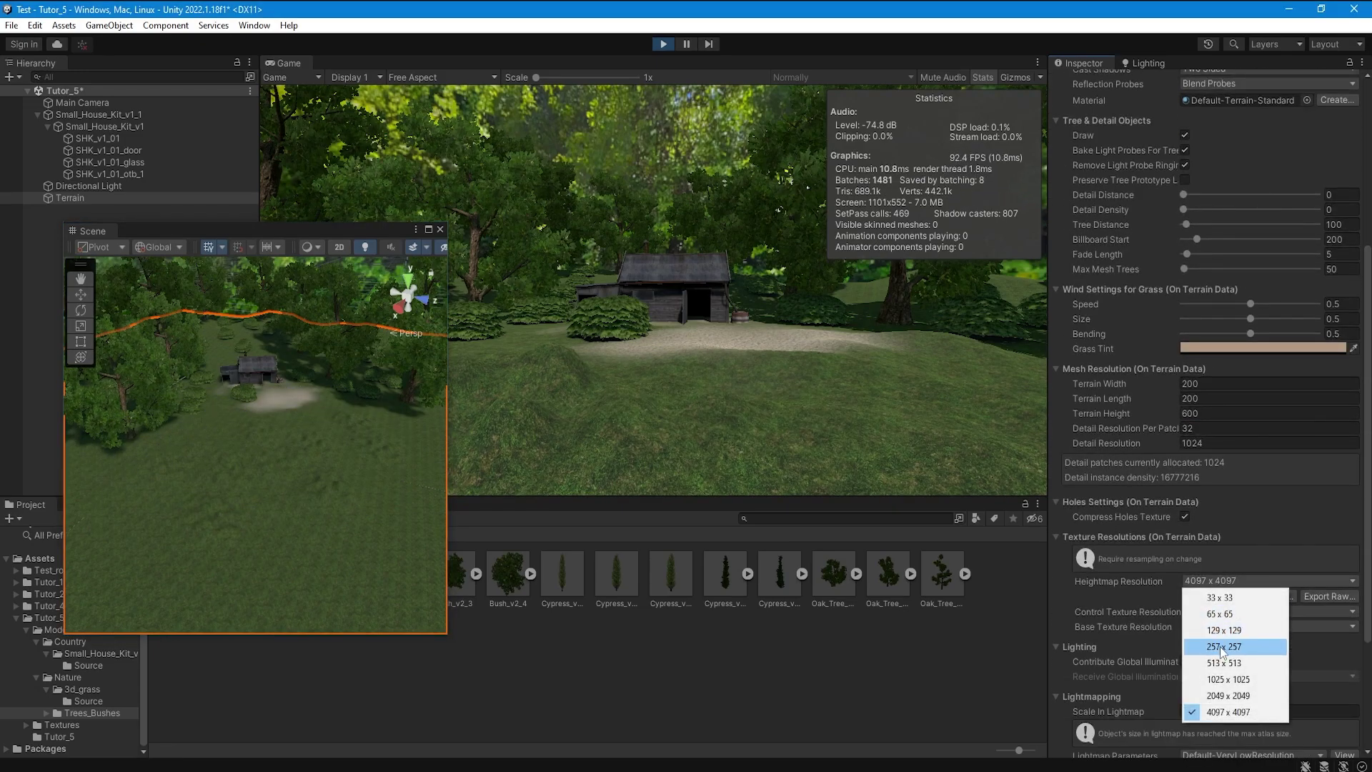
pyautogui.click(1223, 646)
pyautogui.click(1220, 581)
pyautogui.click(1224, 629)
pyautogui.click(1228, 582)
pyautogui.click(1215, 614)
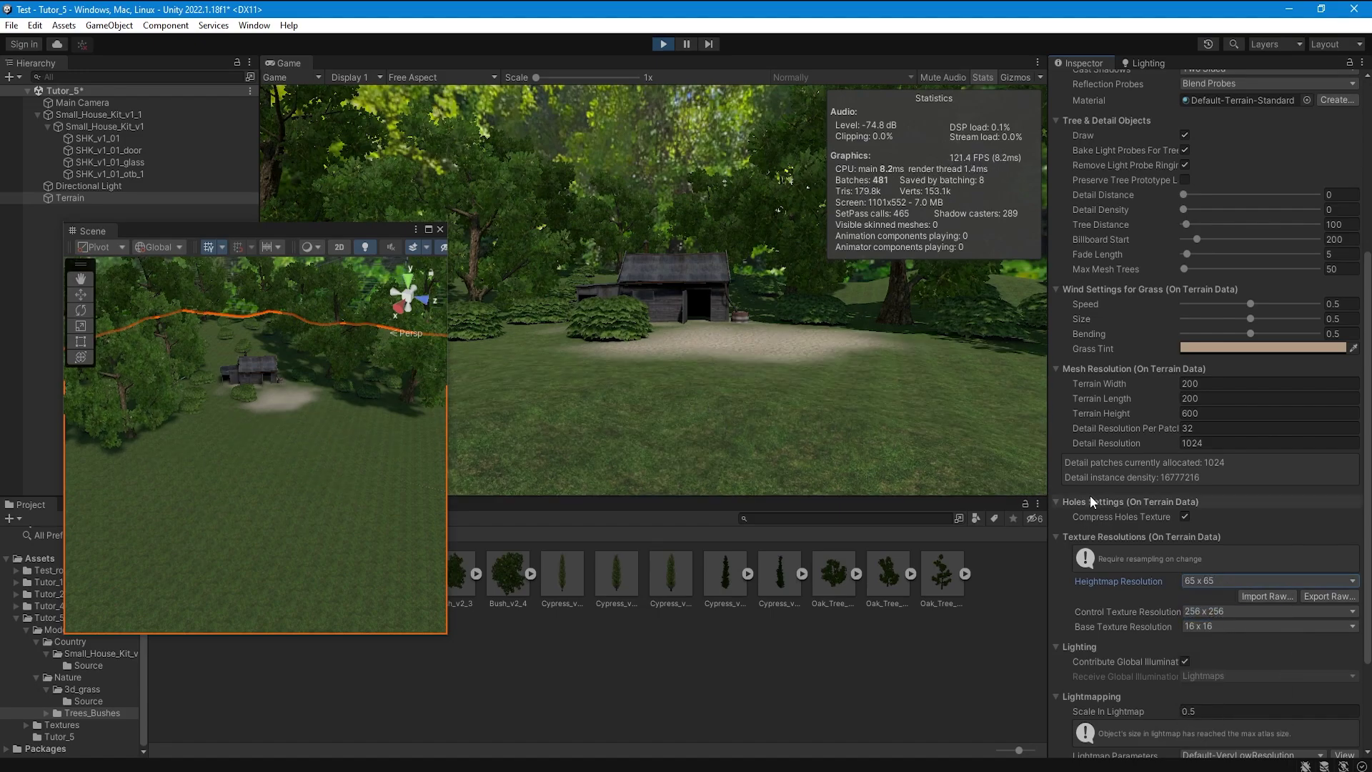
# Step: Set the terrain's Heightmap Resolution to 1025 x 1025, followed by 2049 x 2049
pyautogui.click(1222, 581)
pyautogui.click(1223, 679)
pyautogui.click(1222, 581)
pyautogui.click(1227, 696)
# Step: Sculpt raised ground beside the house using Raise or Lower Terrain with brush size 24
pyautogui.scroll(15, 1278, 174)
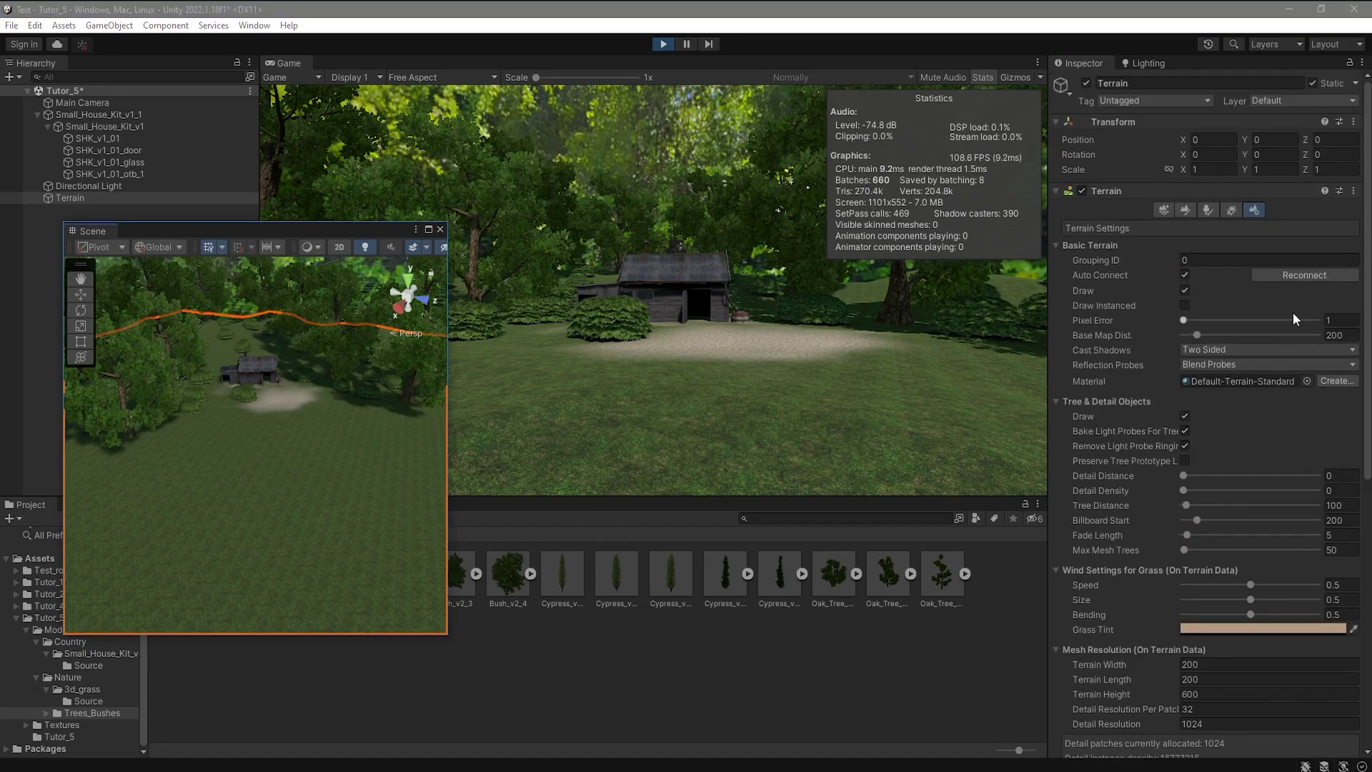
pyautogui.click(1190, 209)
pyautogui.moveTo(233, 372)
pyautogui.mouseDown()
pyautogui.moveTo(328, 429)
pyautogui.moveTo(165, 460)
pyautogui.moveTo(245, 397)
pyautogui.moveTo(193, 379)
pyautogui.mouseUp()
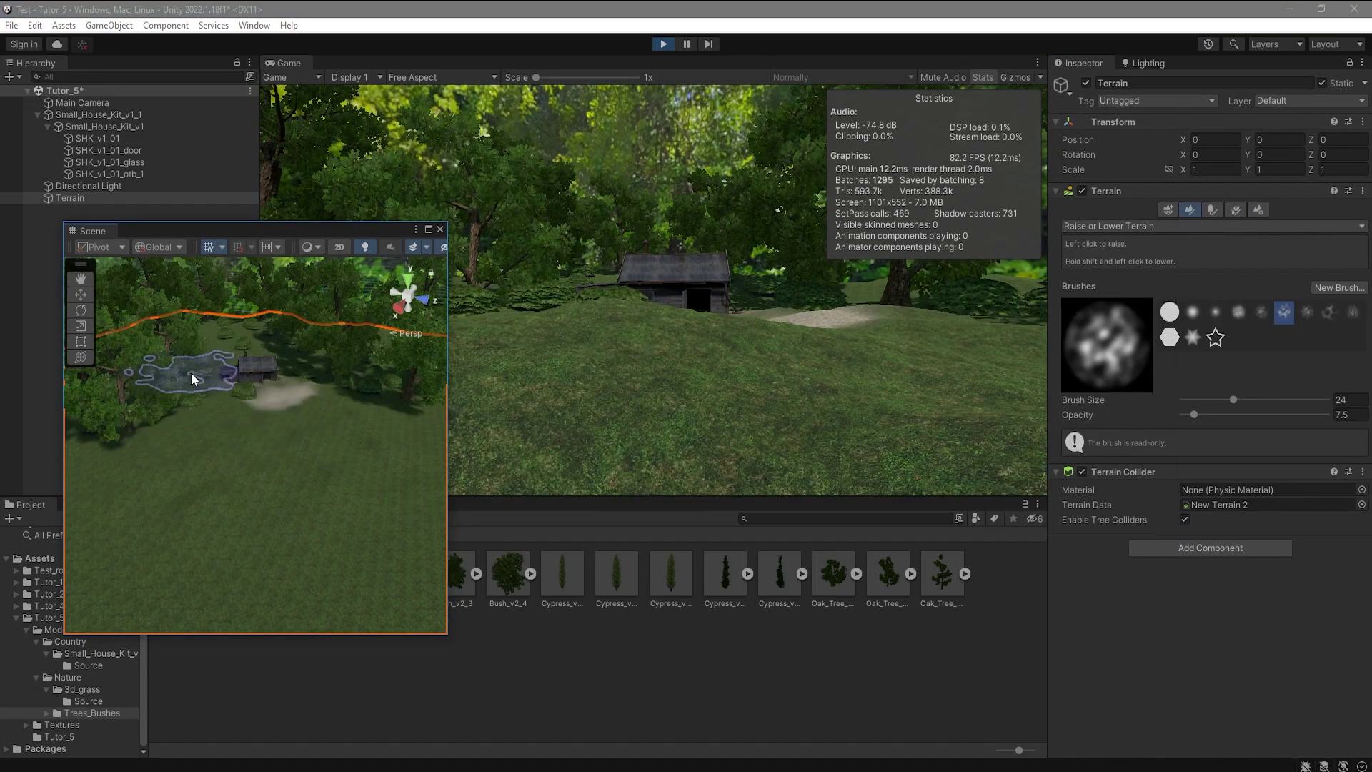
# Step: Set the terrain's Pixel Error to 32 and Base Map Dist. to 141
pyautogui.click(1259, 209)
pyautogui.moveTo(1187, 322)
pyautogui.mouseDown()
pyautogui.moveTo(1231, 319)
pyautogui.moveTo(1169, 325)
pyautogui.moveTo(1204, 324)
pyautogui.moveTo(1184, 338)
pyautogui.moveTo(1196, 334)
pyautogui.mouseUp()
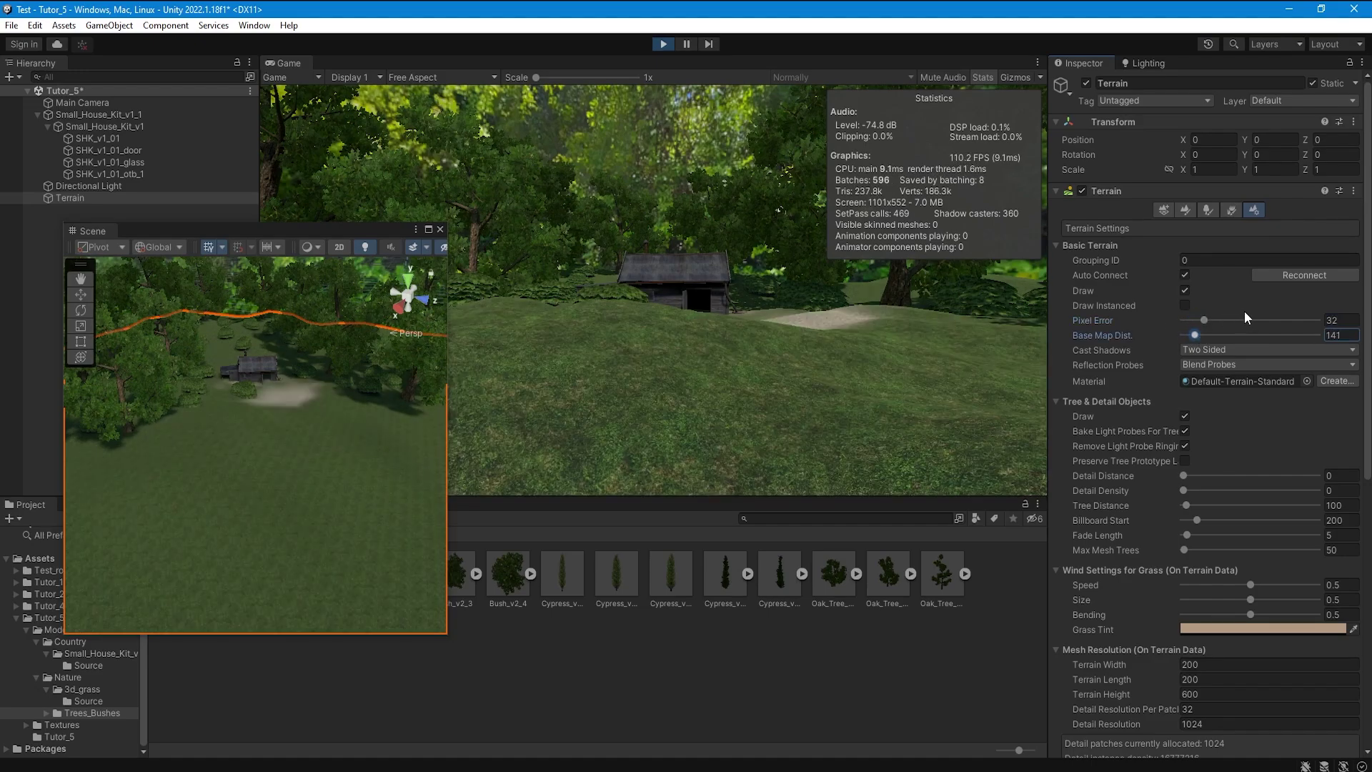
# Step: Exit Play mode and dock the Scene view back beside the Game view, looking at the house
pyautogui.click(663, 45)
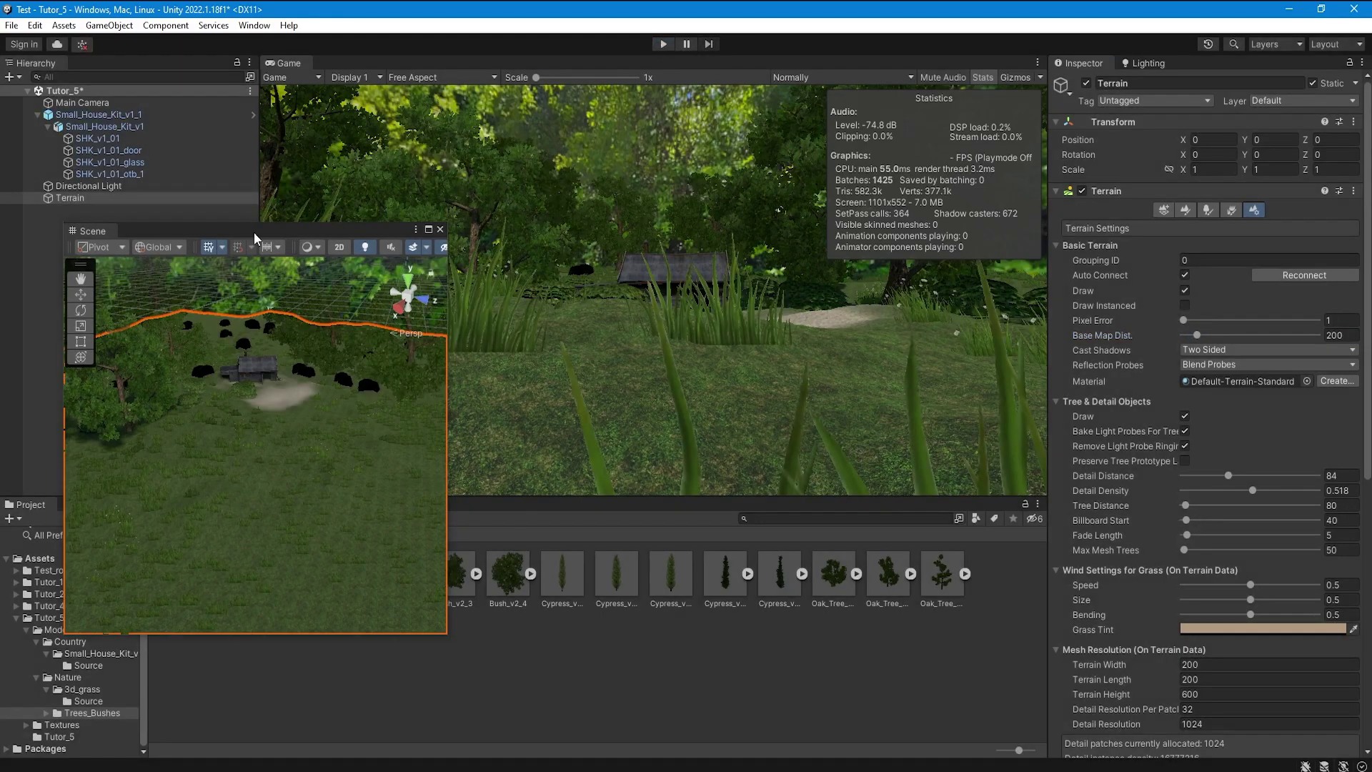
pyautogui.moveTo(93, 230); pyautogui.dragTo(434, 144)
pyautogui.press('w')
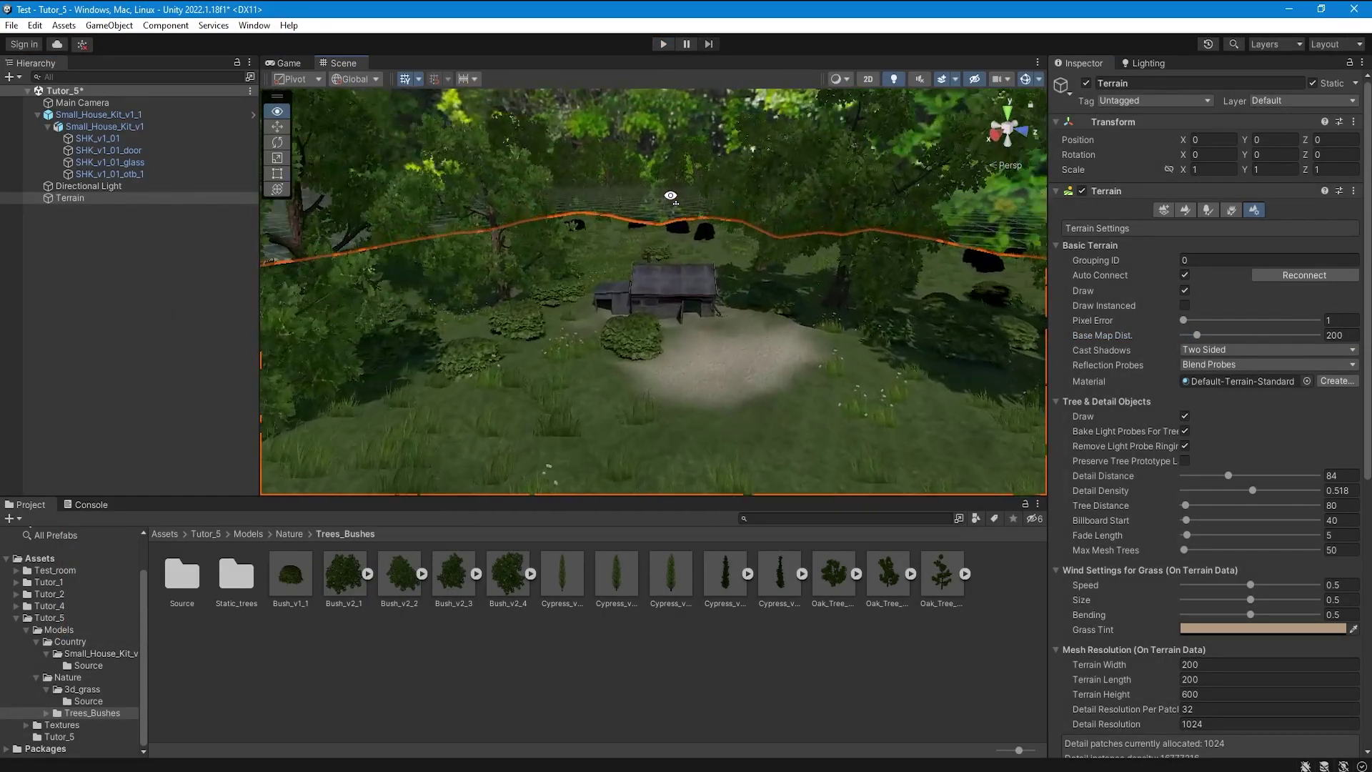